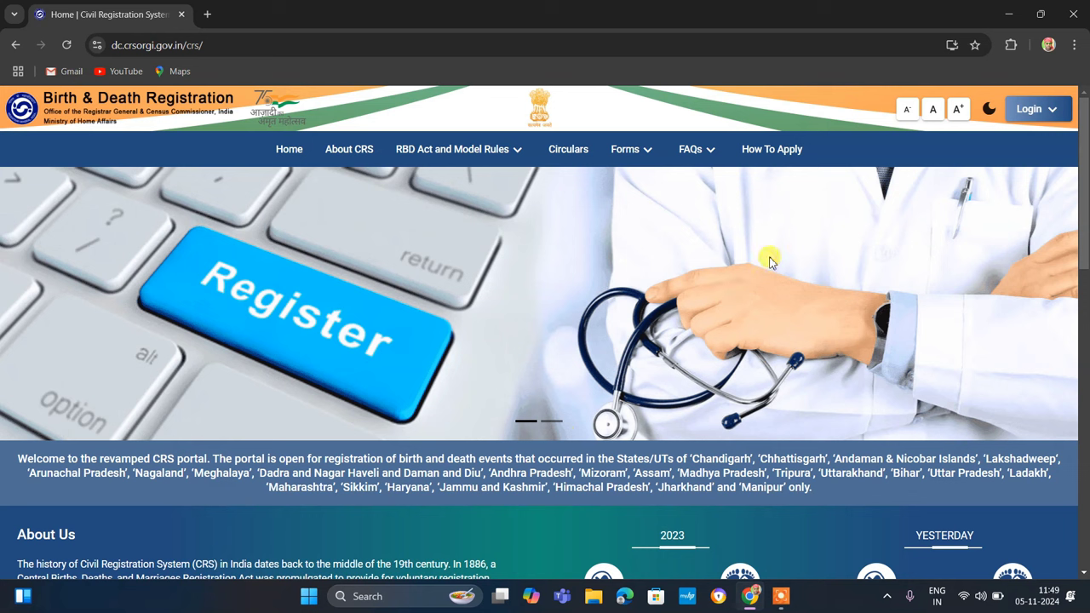
# Go to the General Public login page and start the sign-up for a new account
pyautogui.click(1024, 114)
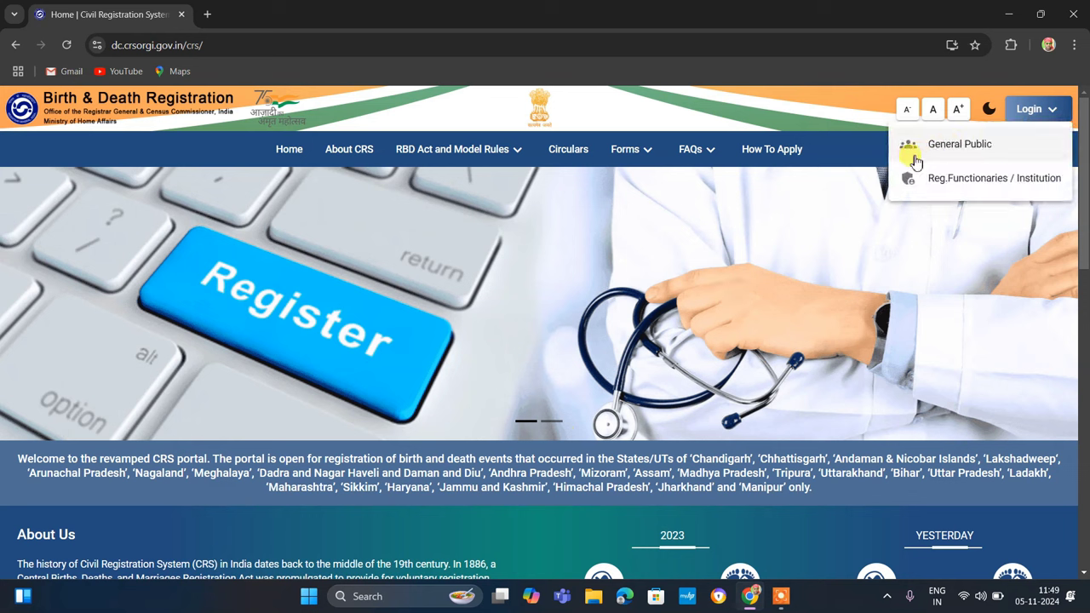
pyautogui.click(966, 145)
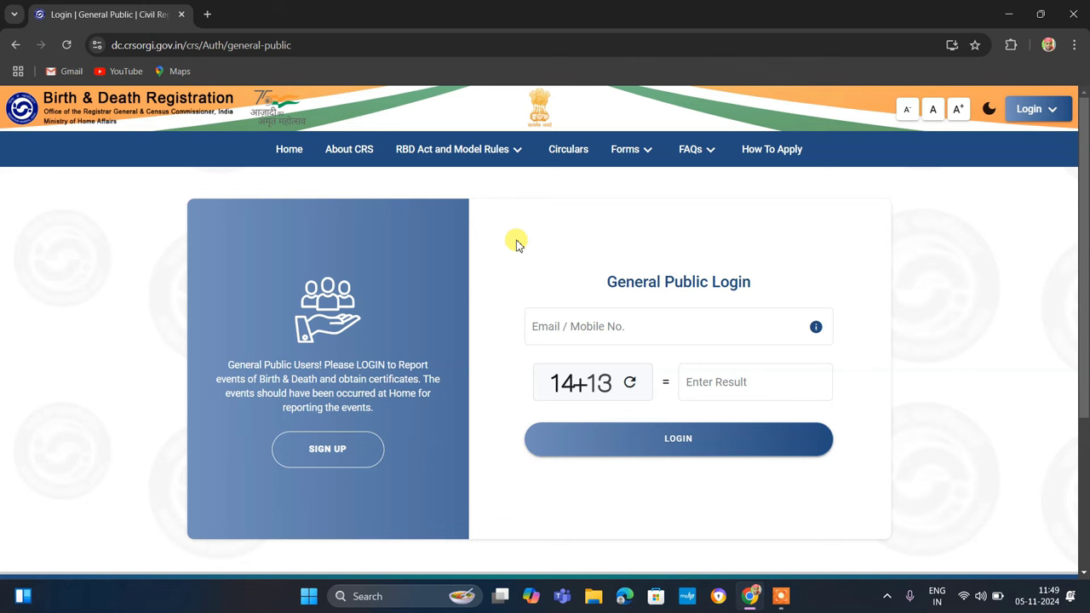
pyautogui.click(329, 458)
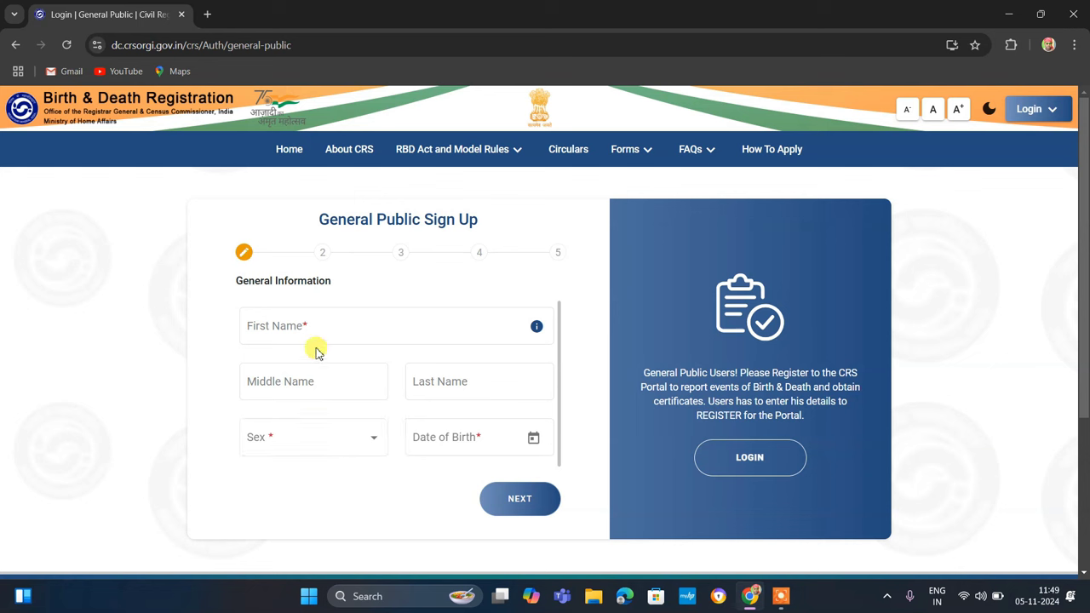
# Fill in the applicant's name and date of birth, set the sex to Male, and continue to the address page
pyautogui.click(280, 329)
pyautogui.click(278, 393)
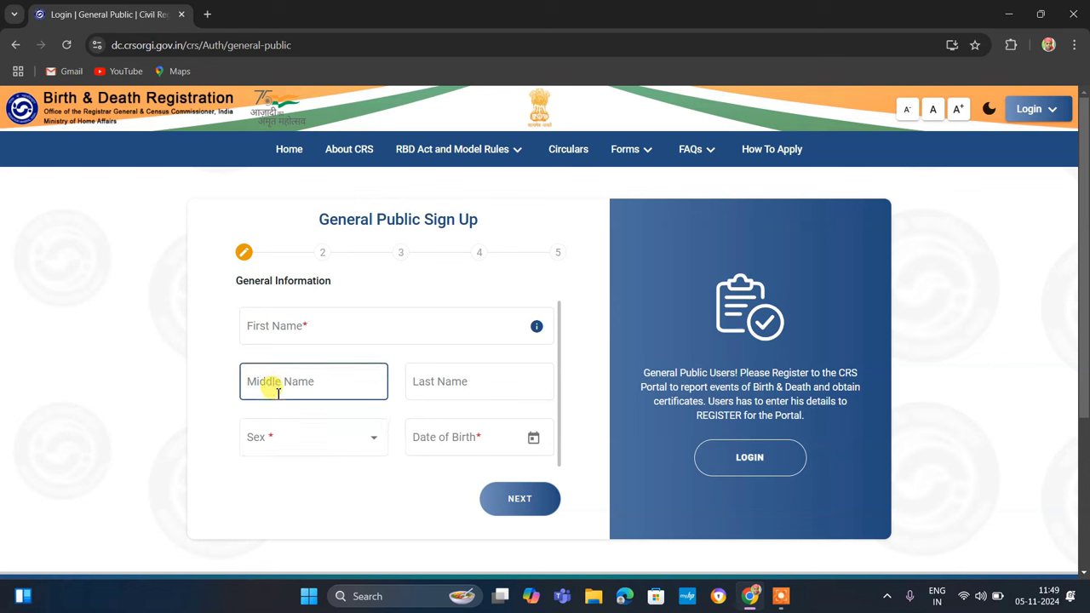
pyautogui.click(470, 391)
pyautogui.click(340, 434)
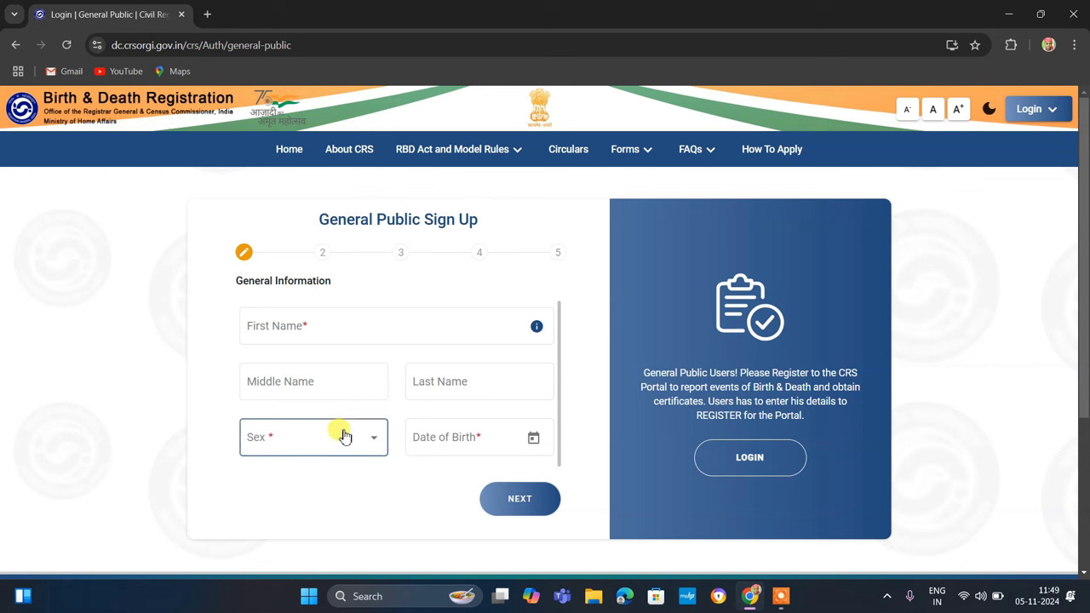
pyautogui.click(340, 436)
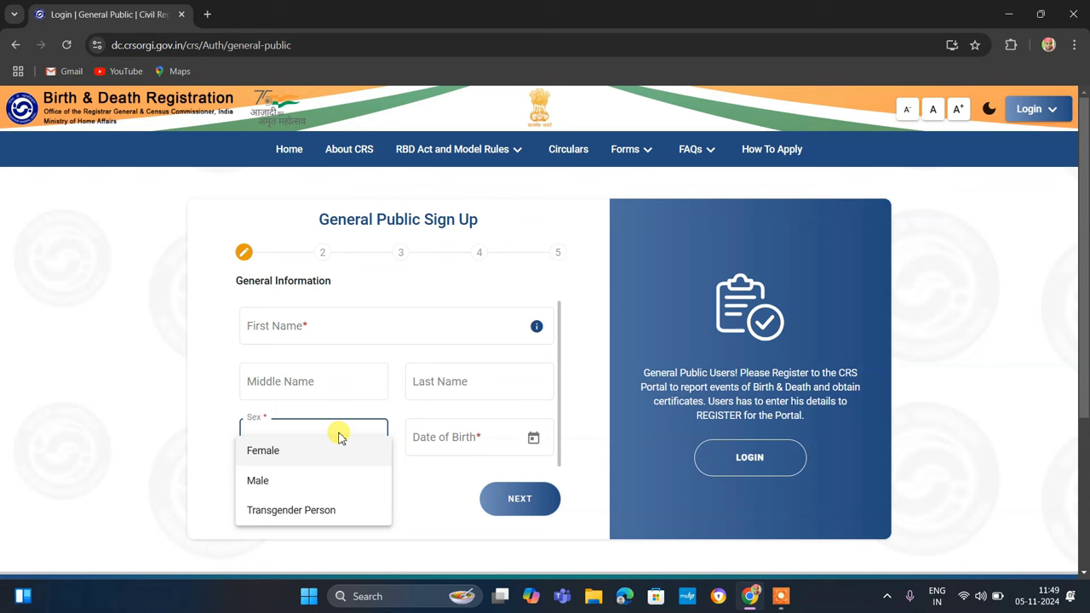
pyautogui.click(319, 481)
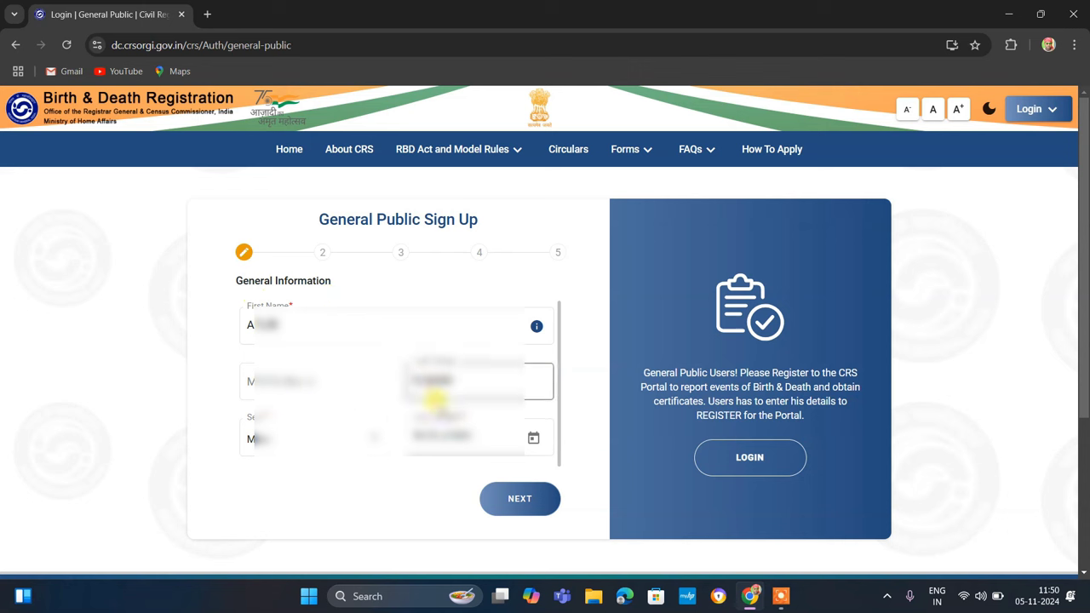
pyautogui.click(516, 504)
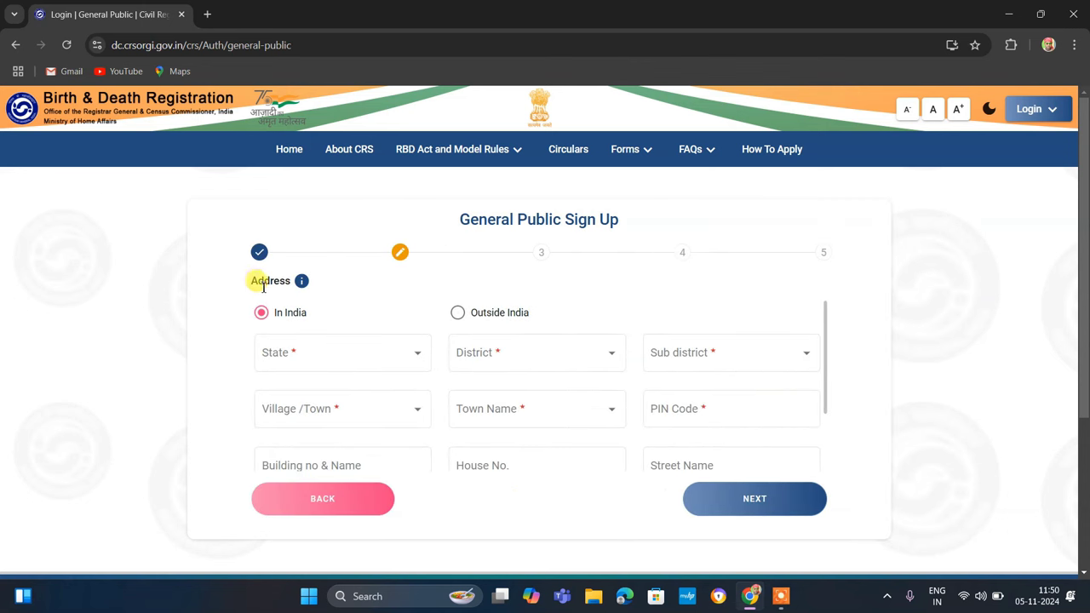
# Set the address state to Bihar and choose the applicant's district and sub-district
pyautogui.click(375, 356)
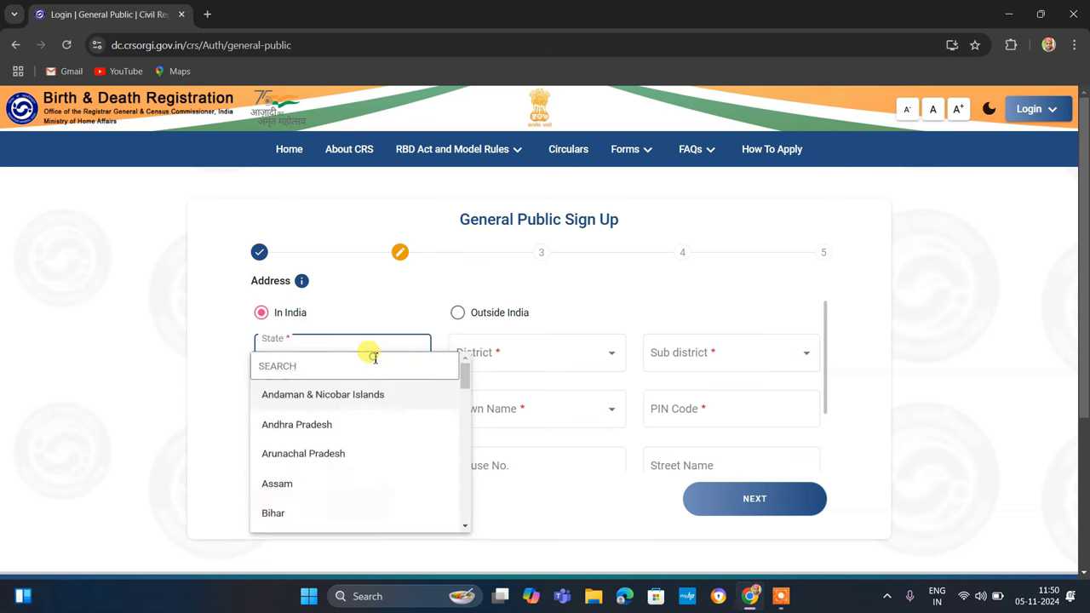
pyautogui.click(312, 512)
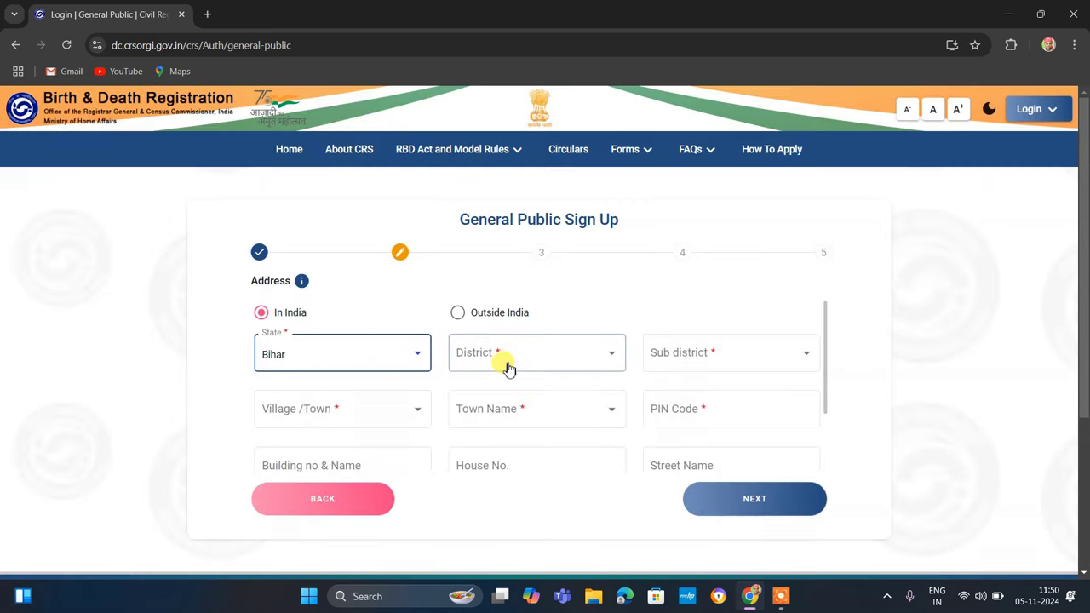
pyautogui.click(509, 359)
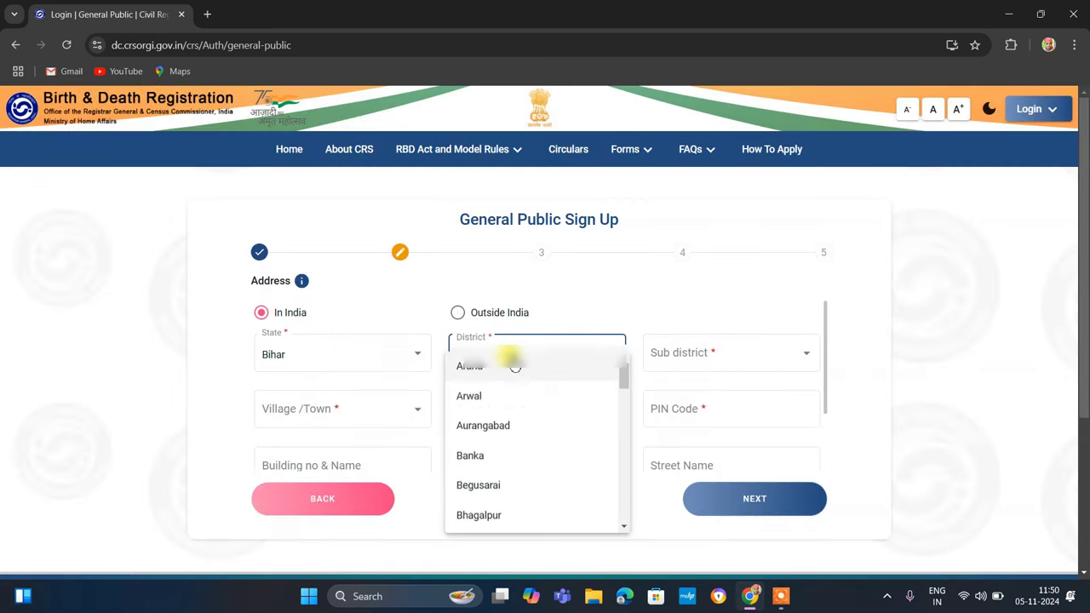
pyautogui.scroll(-1, 484, 451)
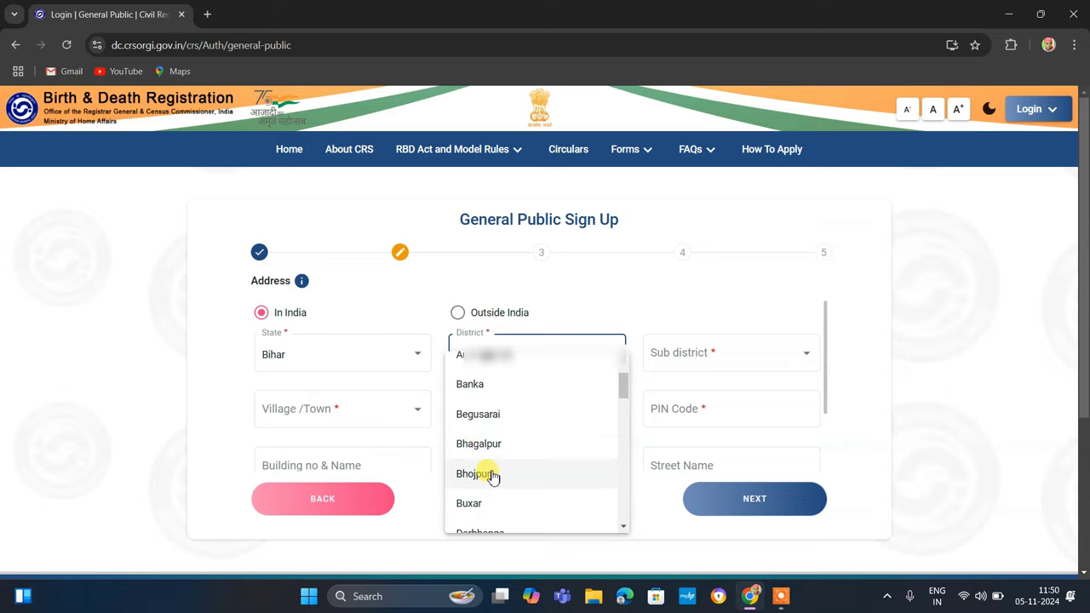
pyautogui.click(492, 477)
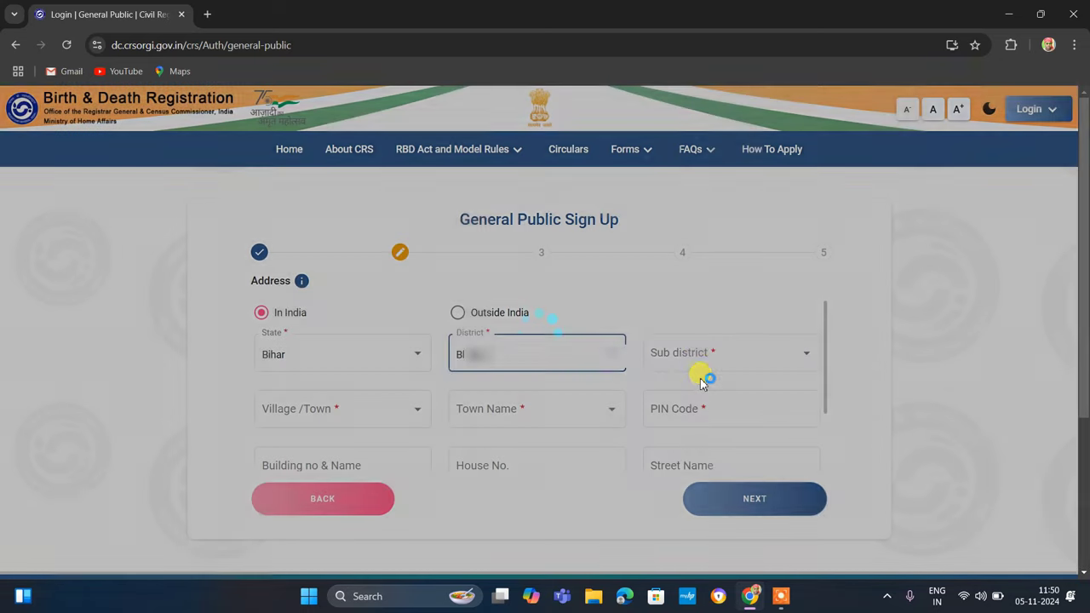
pyautogui.click(696, 349)
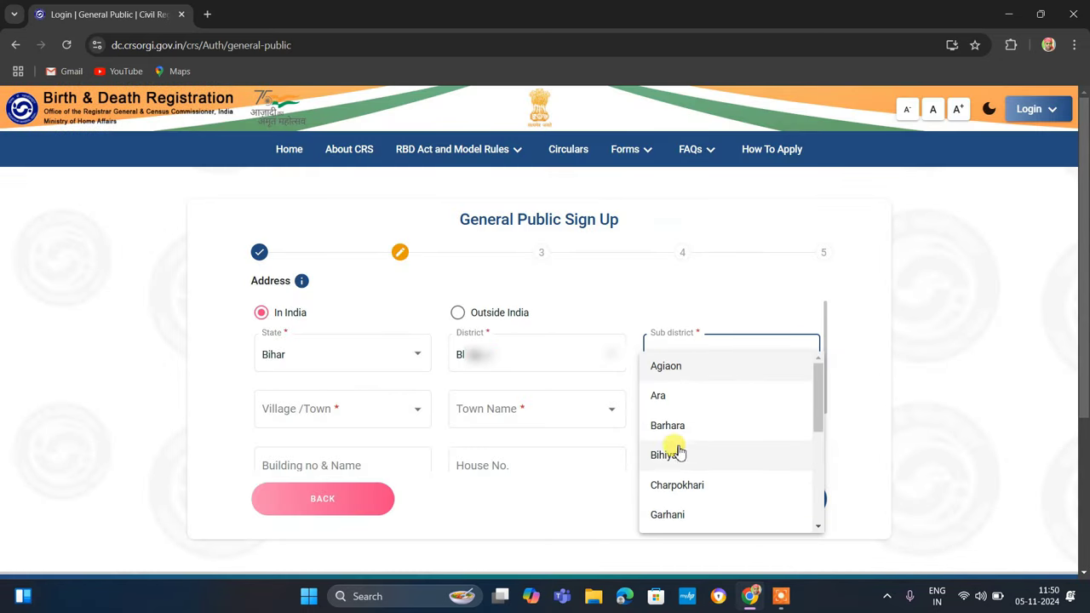
pyautogui.scroll(-1, 678, 459)
pyautogui.click(676, 452)
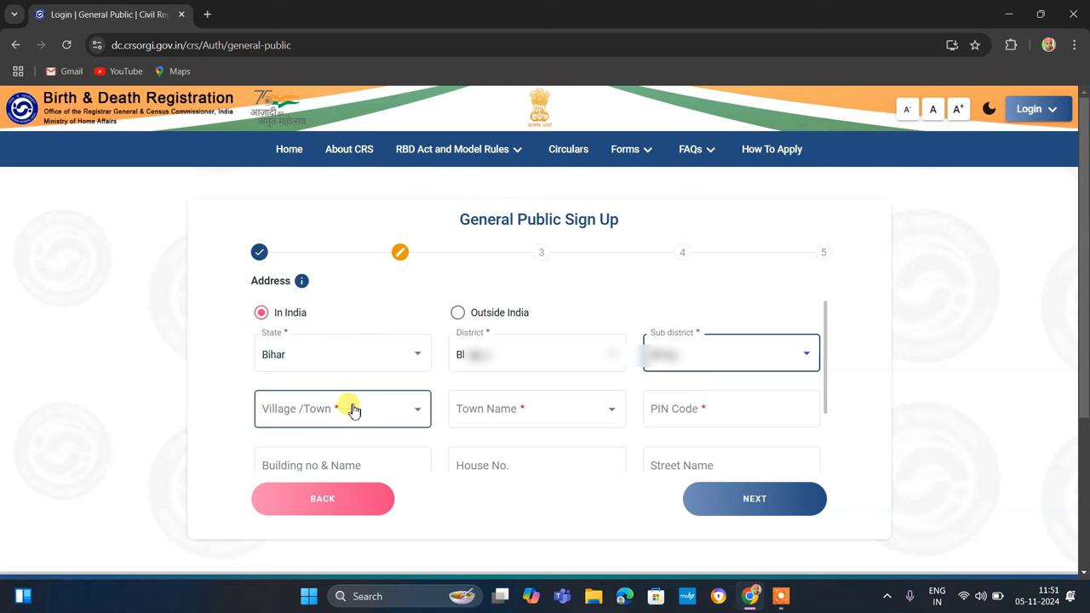
# Set the place type to Village, choose the applicant's village name, and enter the postal PIN code
pyautogui.click(278, 416)
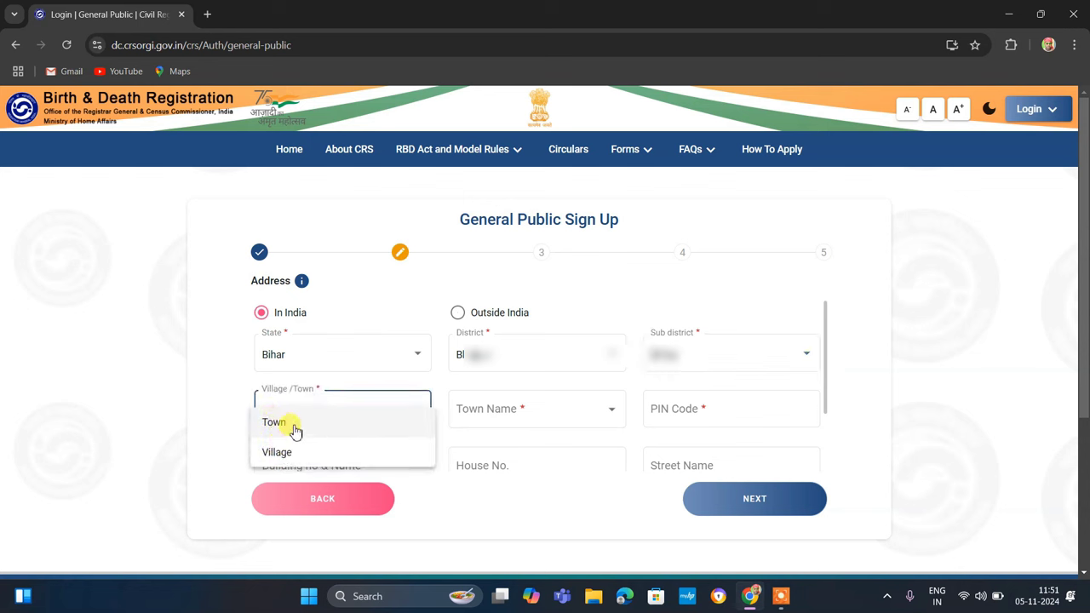
pyautogui.click(289, 453)
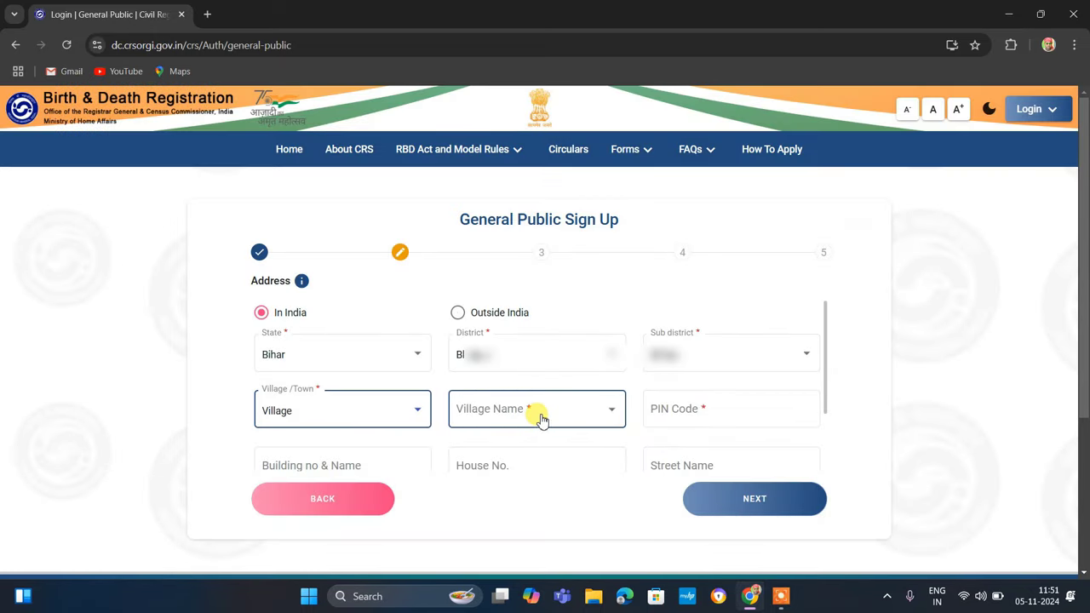
pyautogui.click(542, 417)
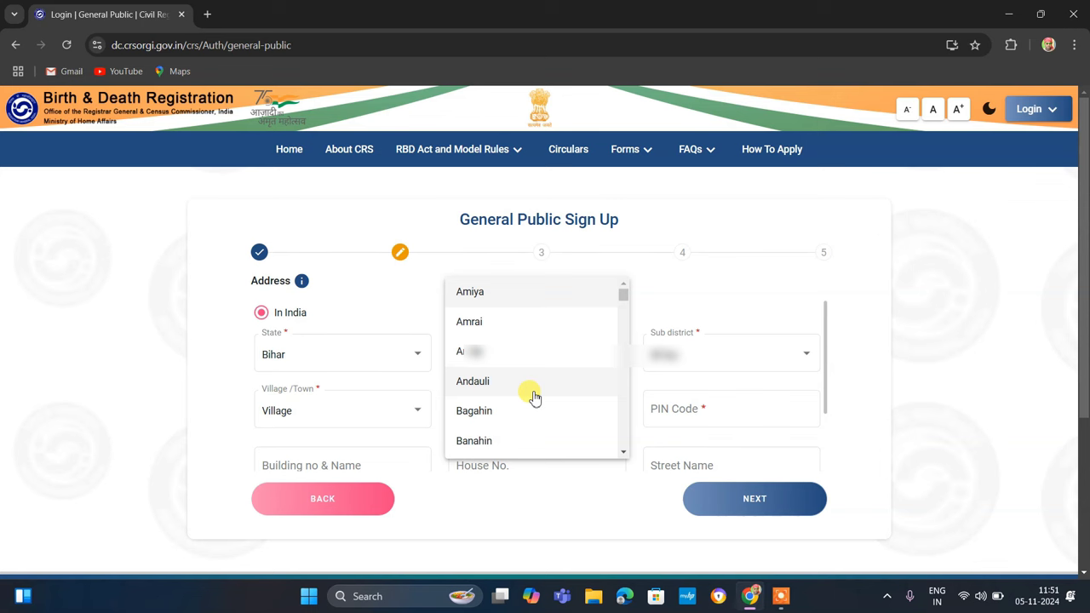
pyautogui.scroll(-15, 534, 398)
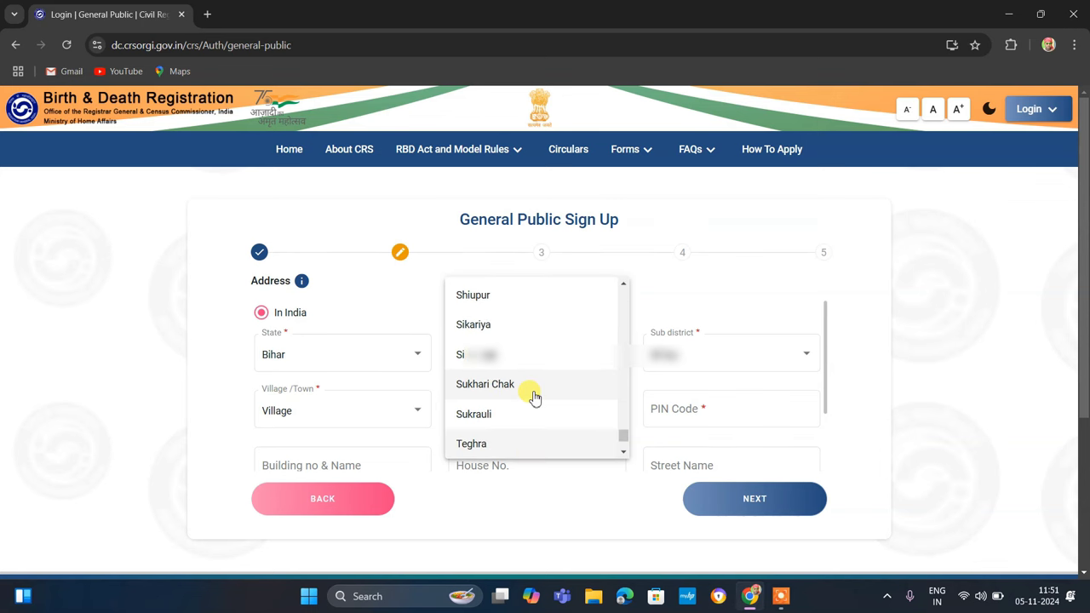
pyautogui.click(512, 449)
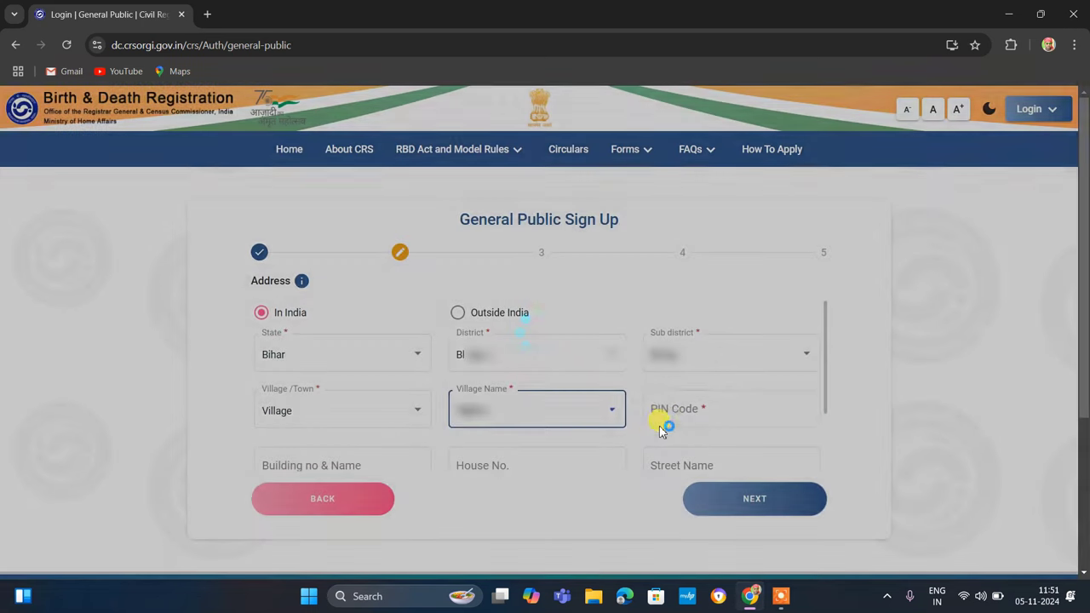
pyautogui.click(671, 416)
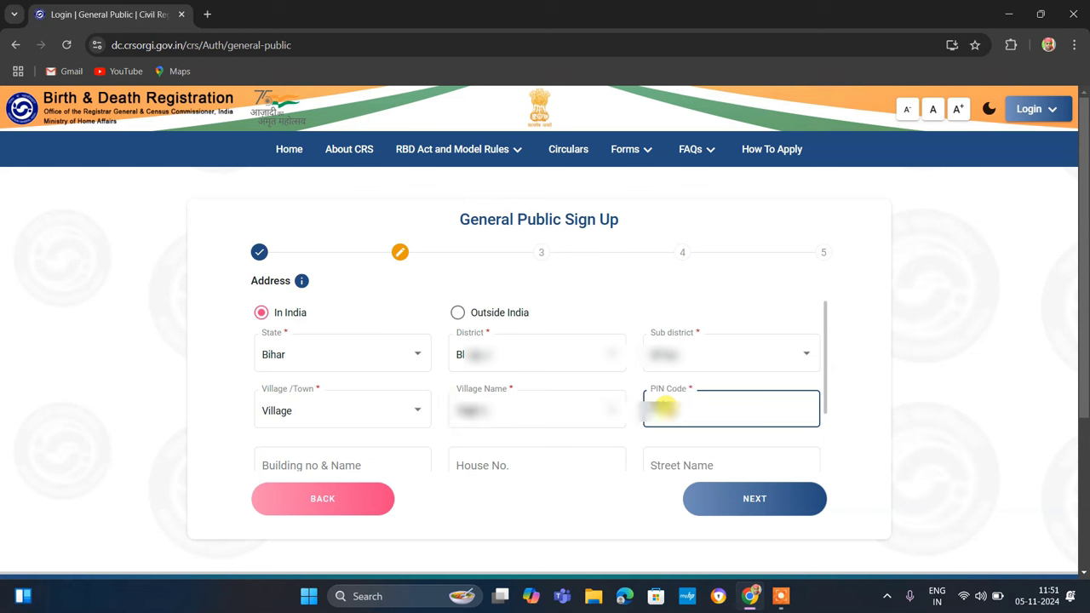
pyautogui.click(585, 434)
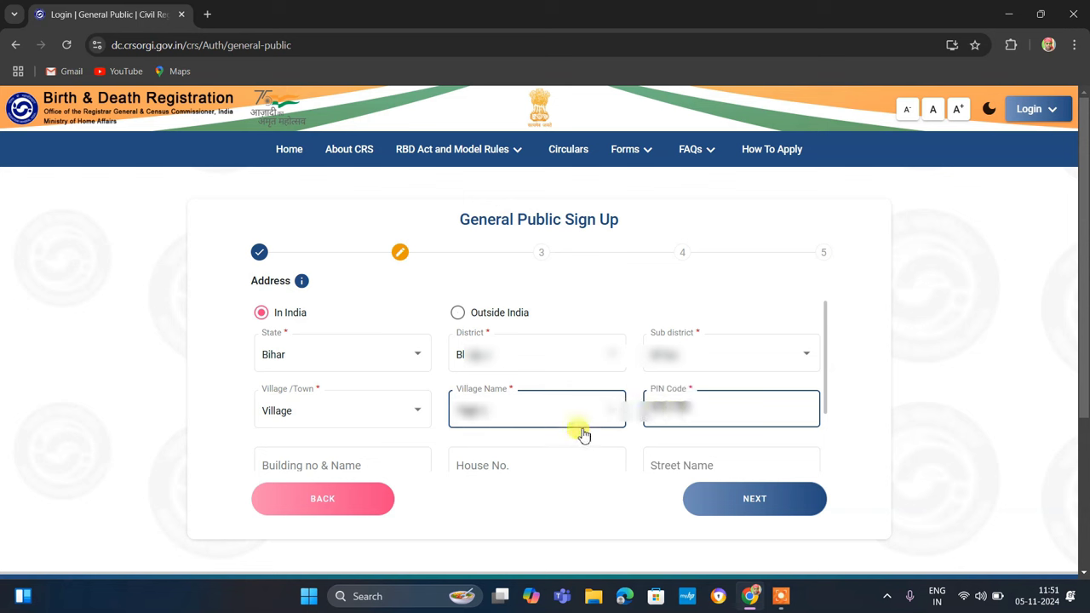
pyautogui.click(664, 445)
# Leave the building, house number, street and post office fields blank and continue to the Aadhaar and Nationality page
pyautogui.scroll(-1, 609, 394)
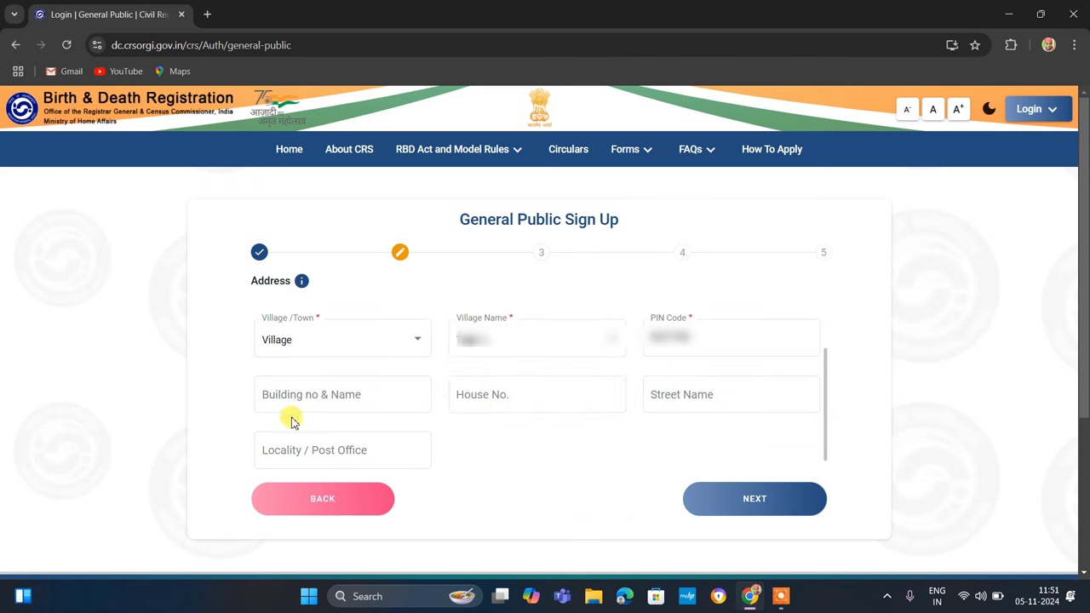
pyautogui.click(273, 398)
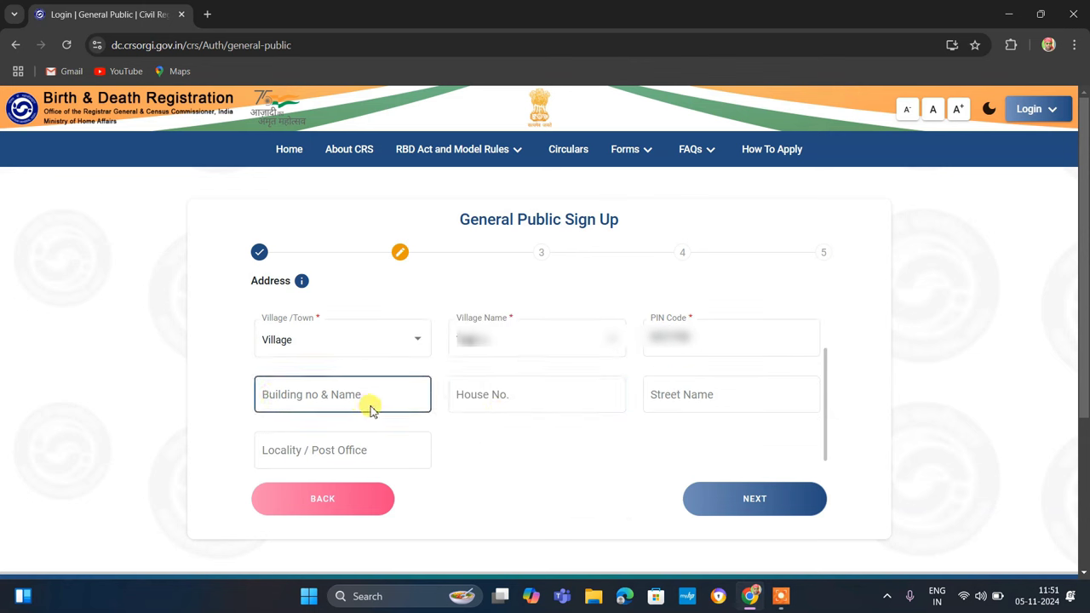
pyautogui.click(487, 394)
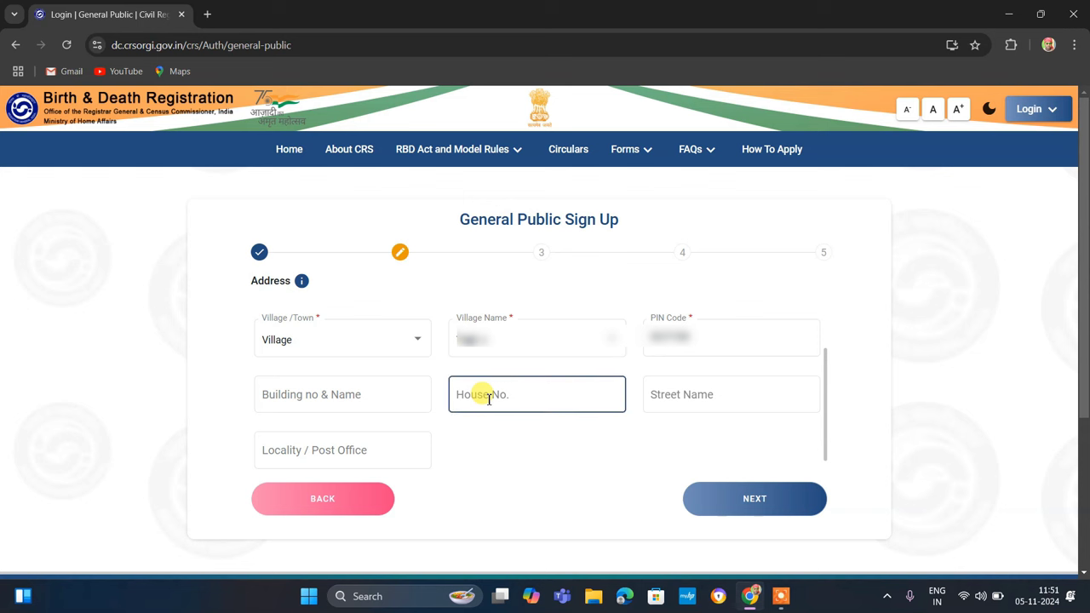
pyautogui.click(692, 396)
pyautogui.click(400, 451)
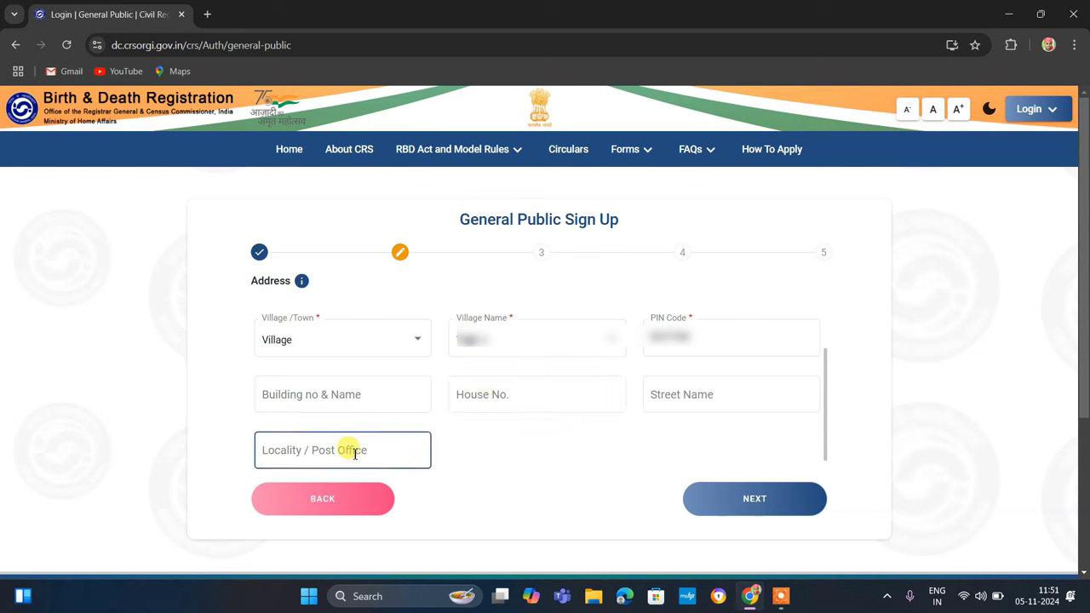
pyautogui.click(455, 418)
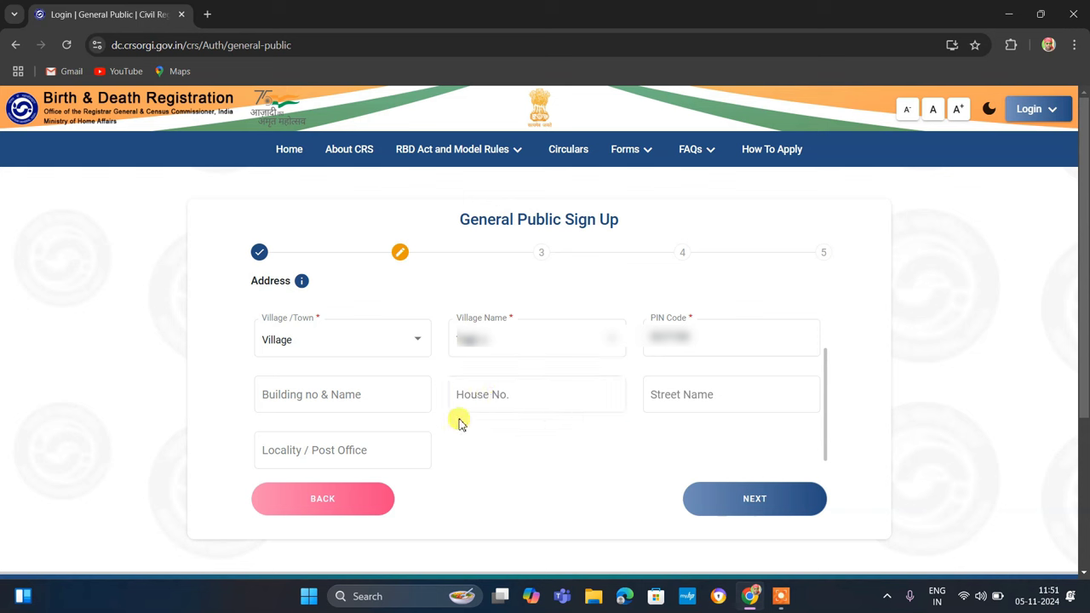
pyautogui.click(372, 392)
pyautogui.click(365, 421)
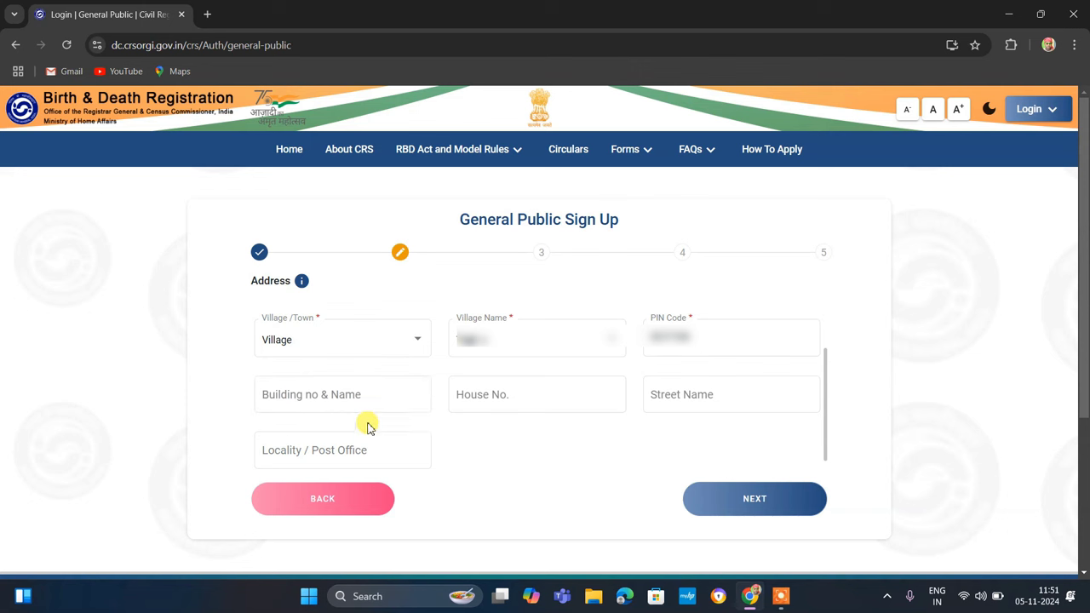
pyautogui.click(360, 393)
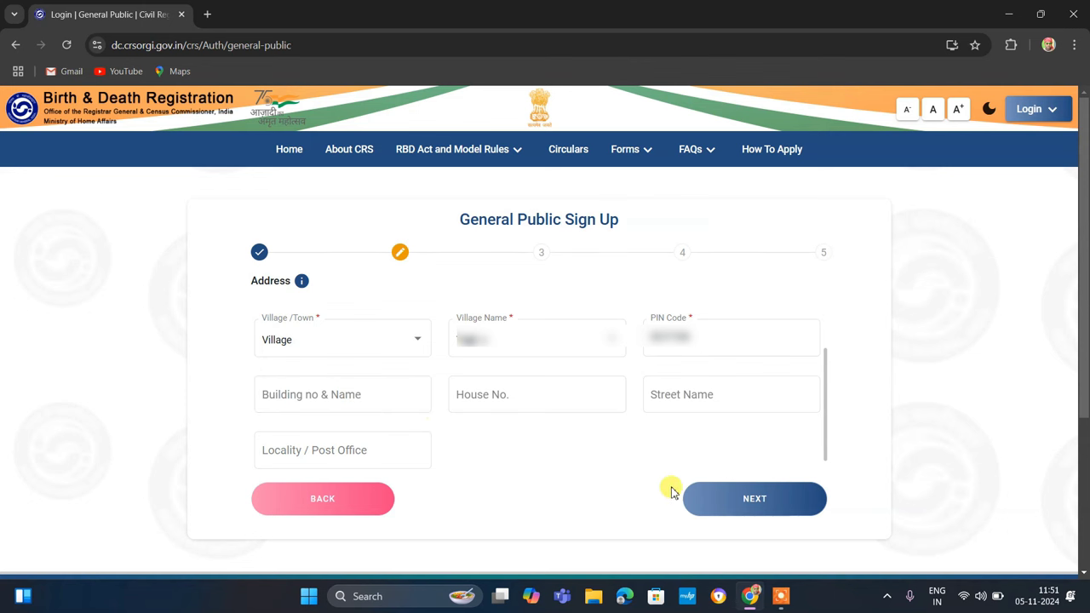
pyautogui.click(754, 501)
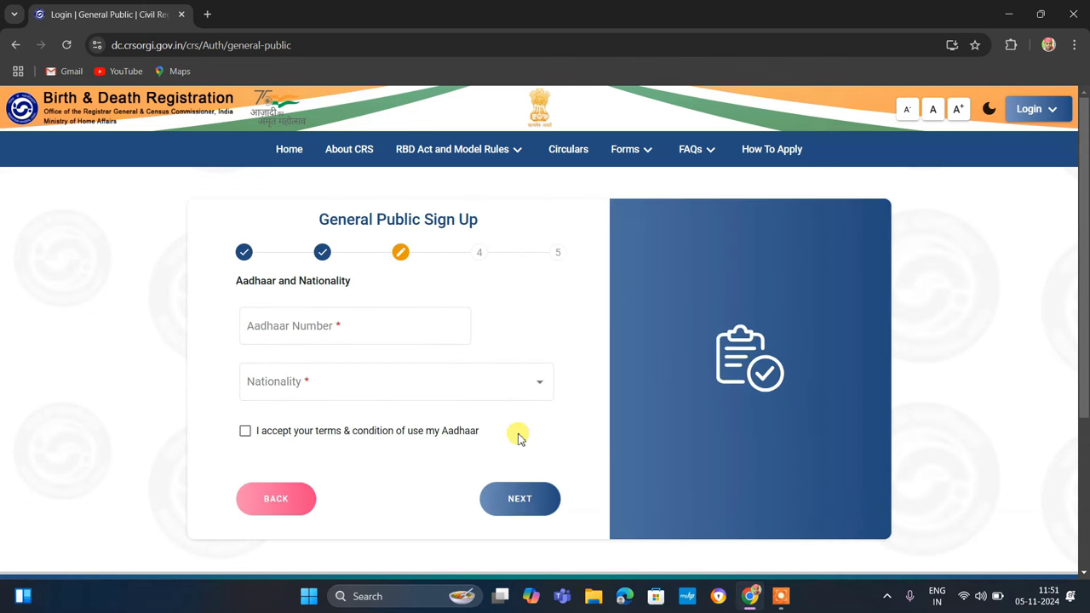
# Try to verify the Aadhaar number with its field left empty
pyautogui.click(326, 328)
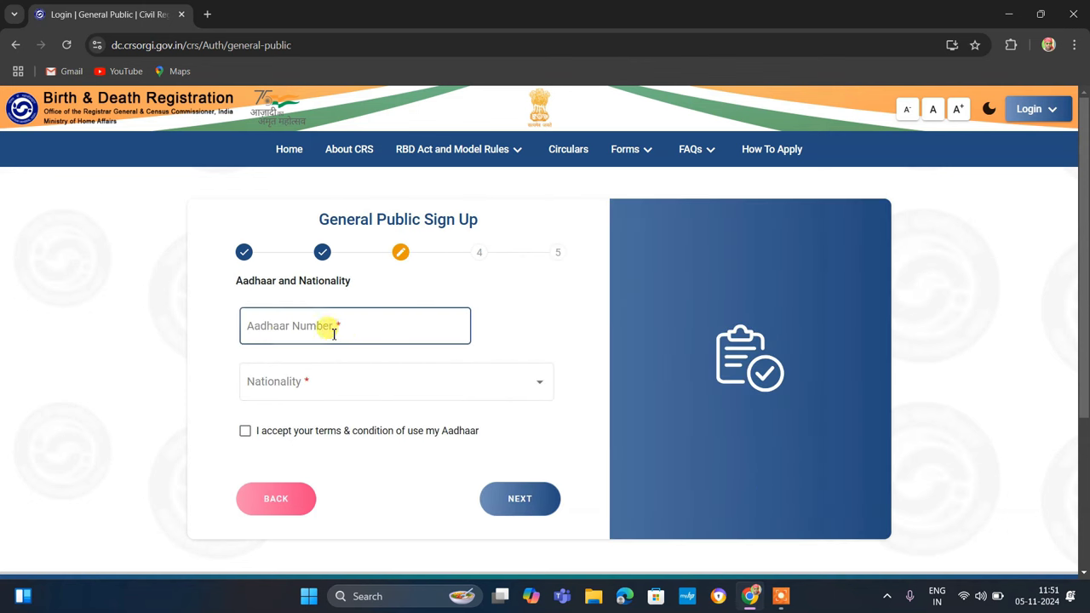
pyautogui.click(283, 325)
pyautogui.click(497, 329)
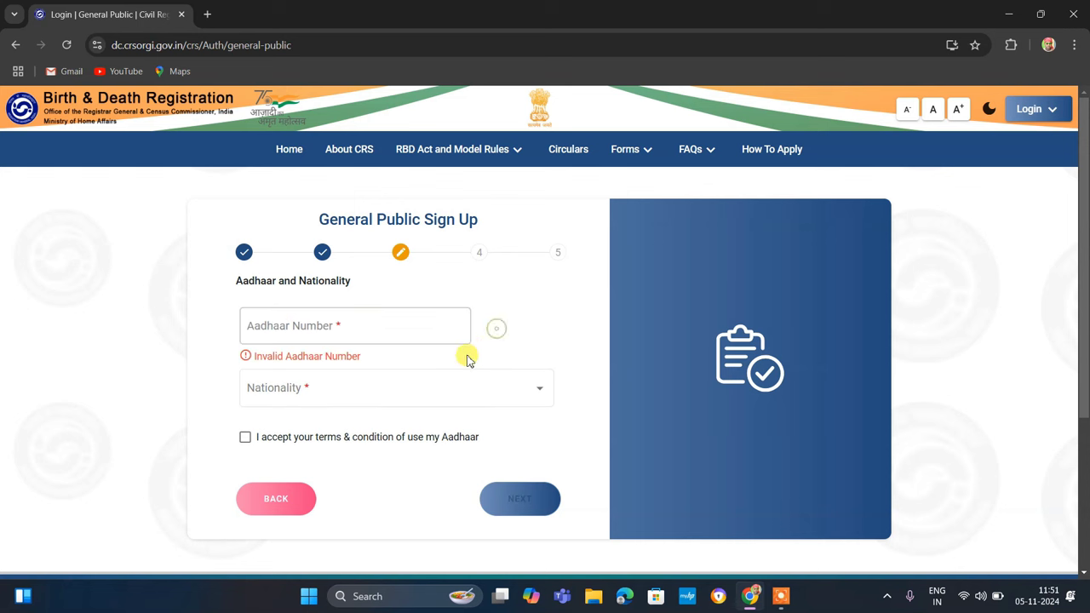
# Set the nationality to Indian and accept the terms and conditions for using the Aadhaar
pyautogui.click(366, 389)
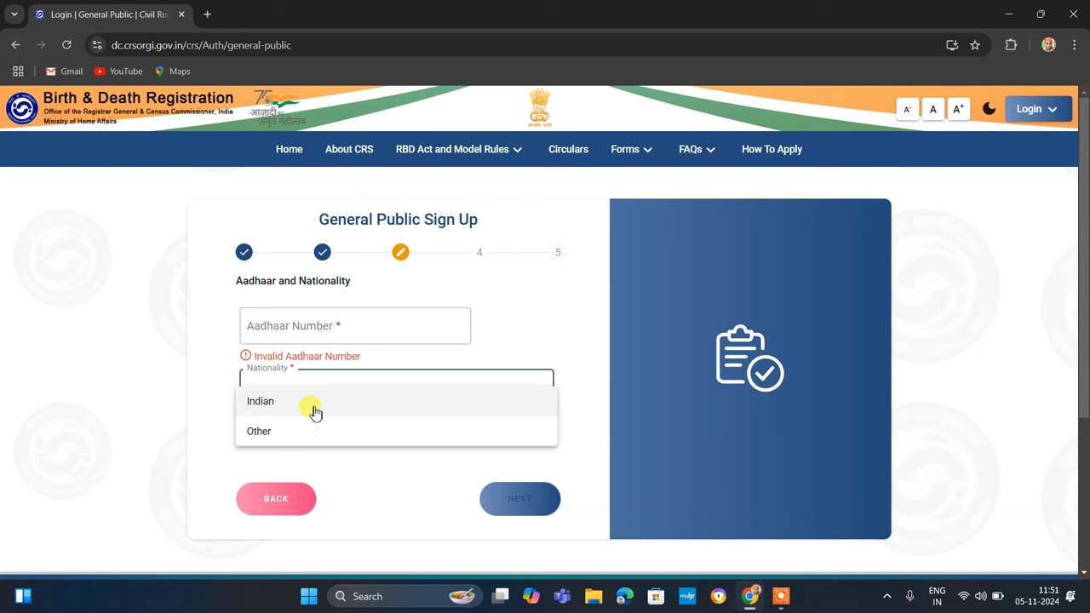
pyautogui.click(314, 413)
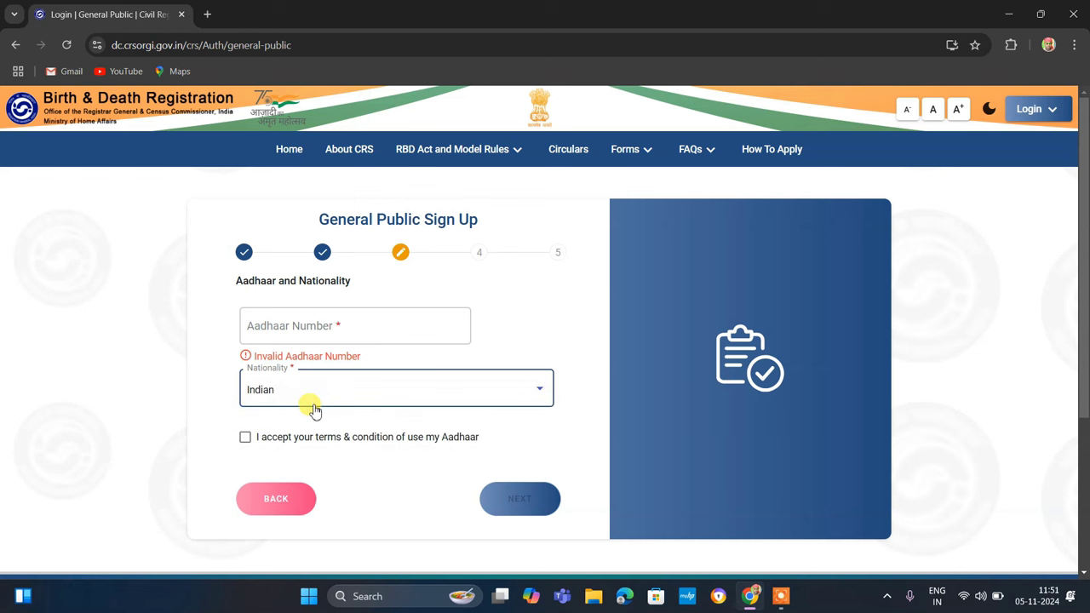
pyautogui.click(246, 440)
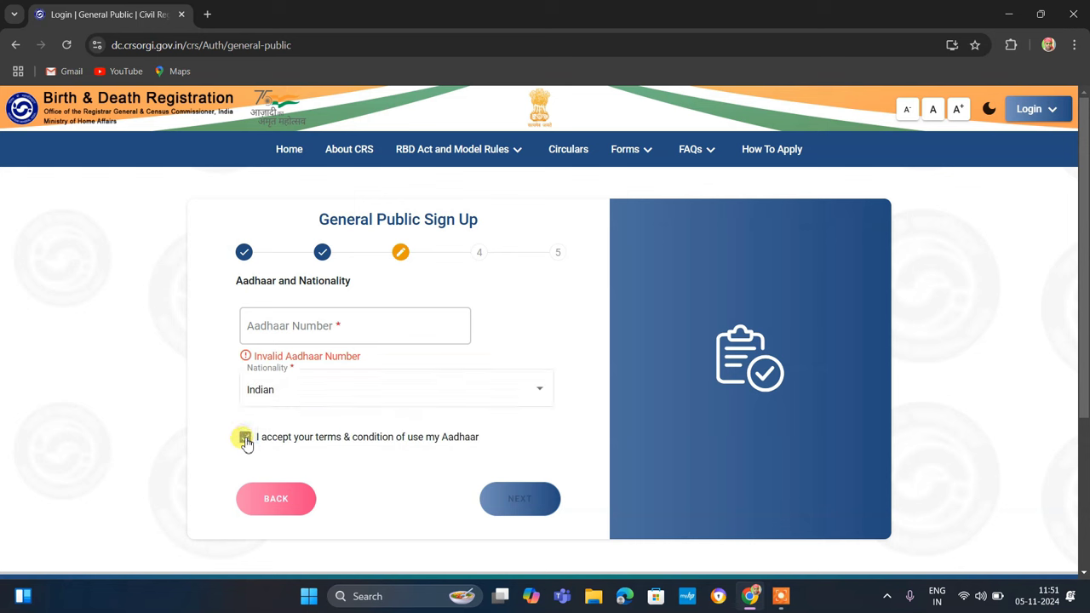
# Continue to mobile verification, enter the applicant's mobile number, and verify it with the one-time verification code
pyautogui.click(520, 506)
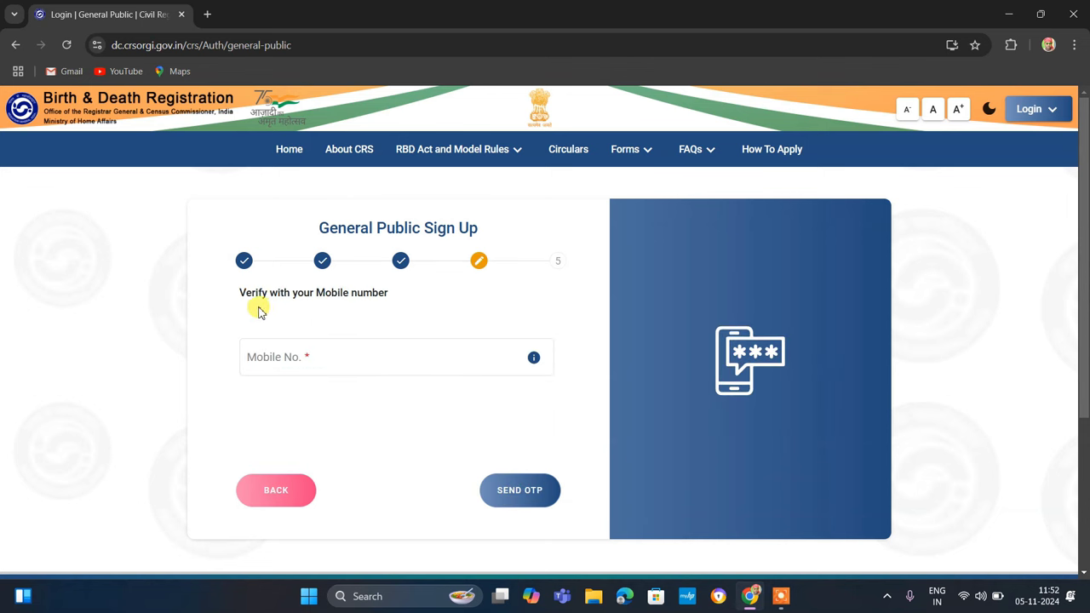
pyautogui.click(370, 356)
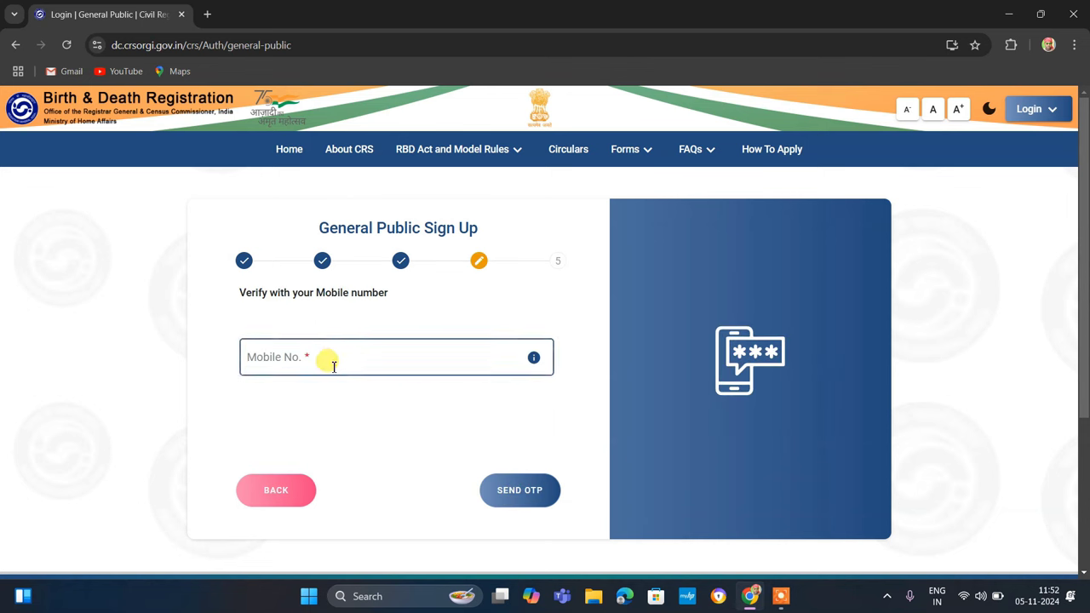
pyautogui.click(298, 355)
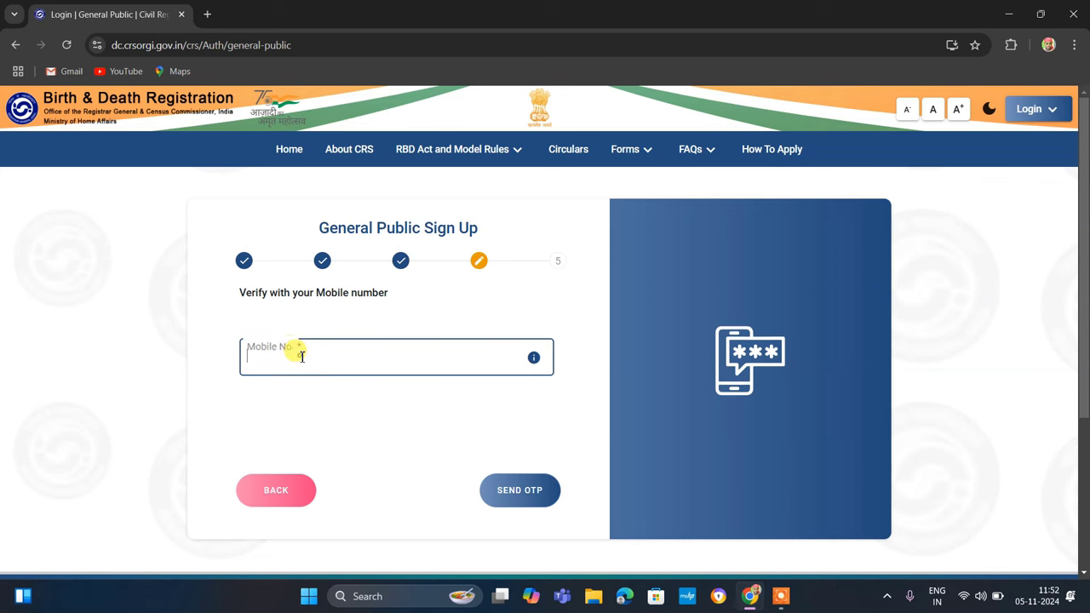
pyautogui.hotkey('ctrl', 'v')
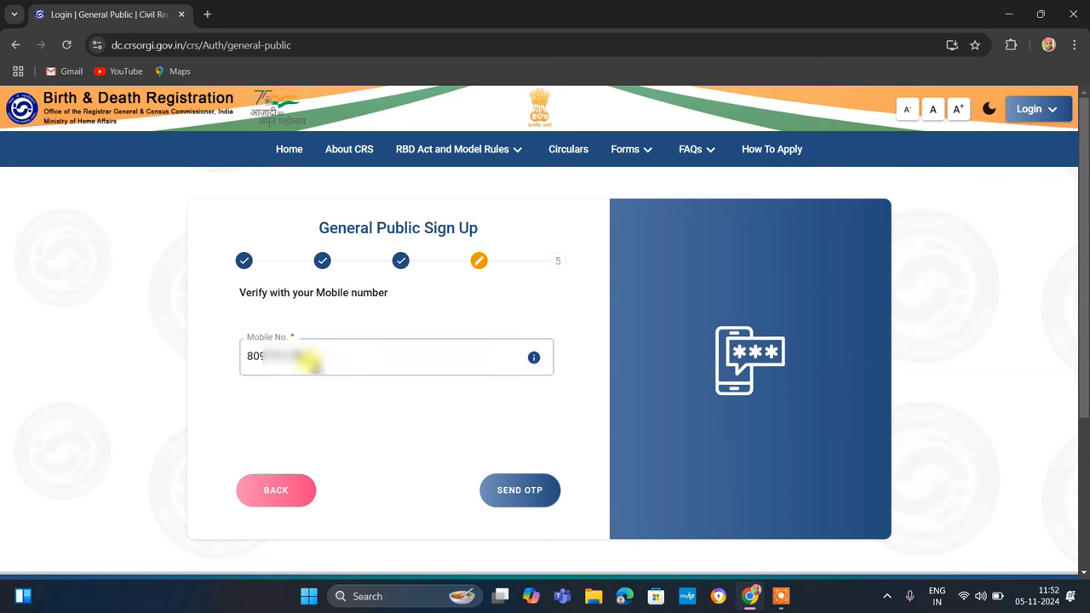
pyautogui.click(526, 493)
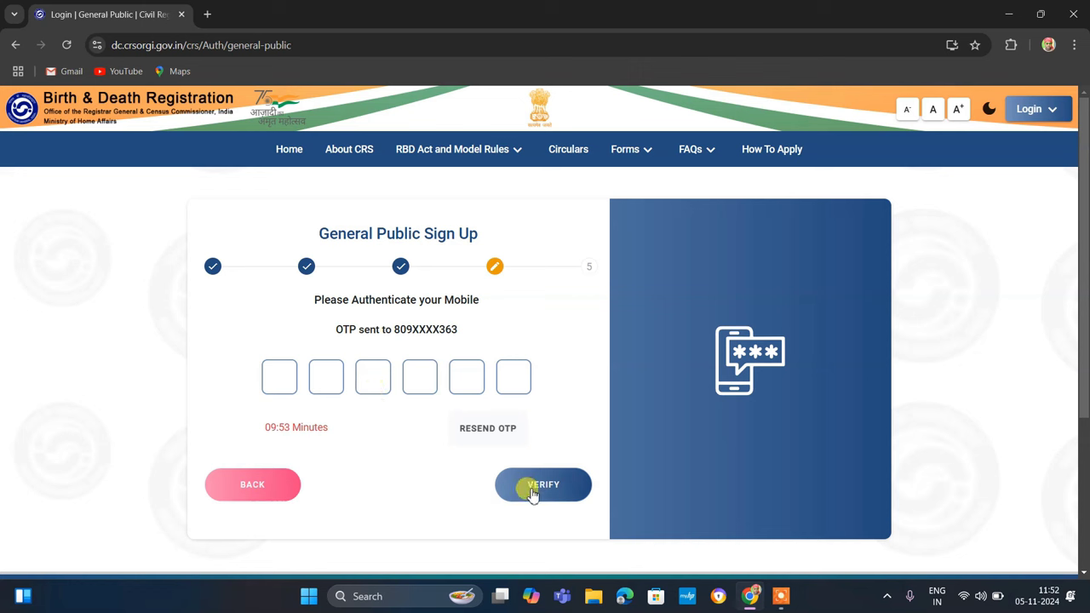
pyautogui.click(532, 492)
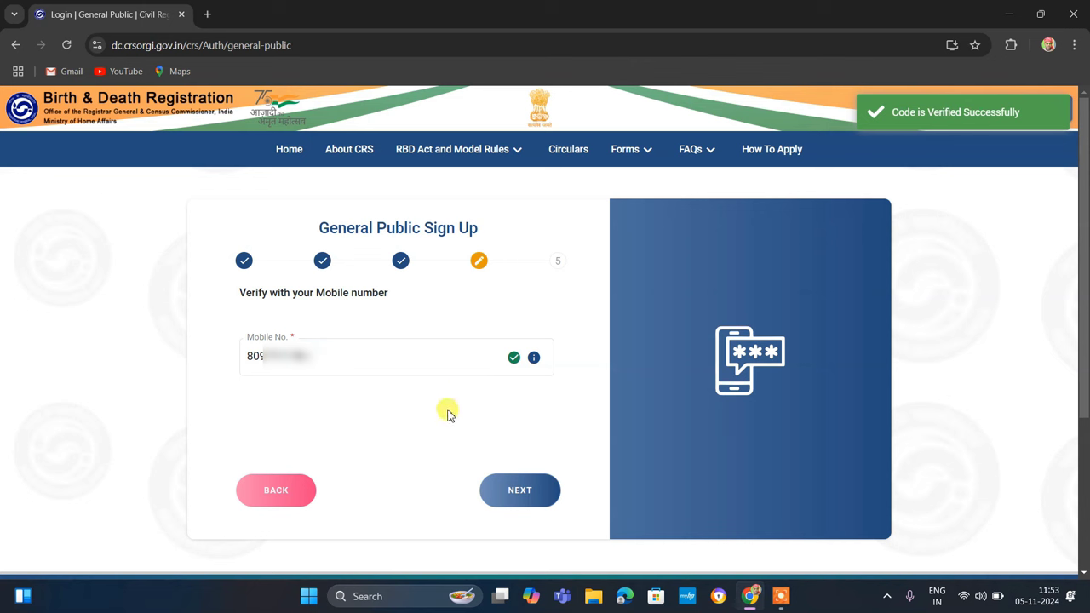
# Continue to the email page, enter the applicant's email address, and complete the registration by skipping email verification
pyautogui.click(516, 498)
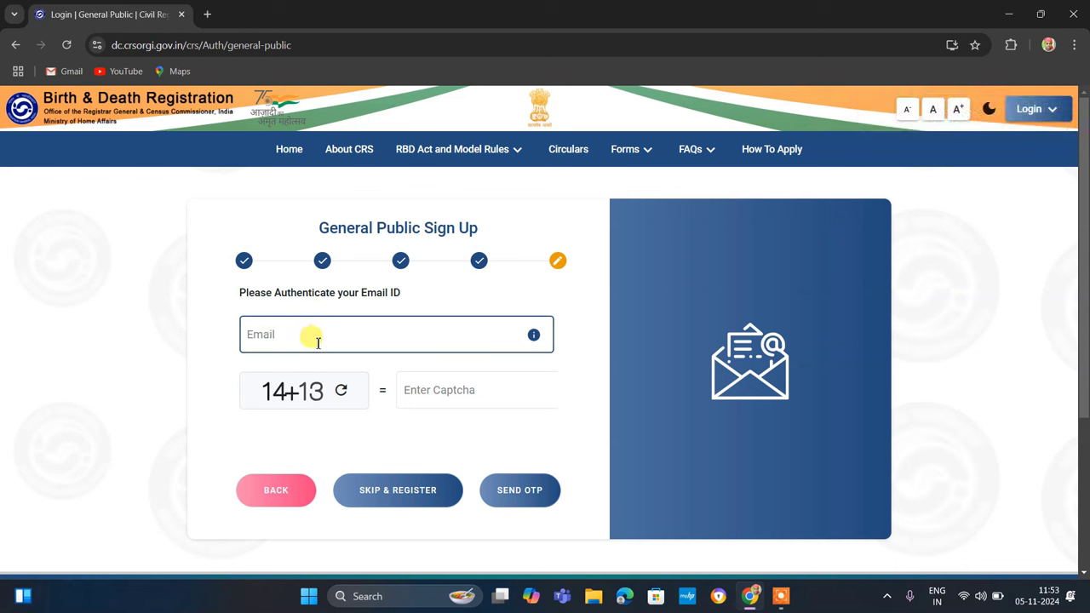
pyautogui.click(345, 345)
pyautogui.hotkey('ctrl', 'v')
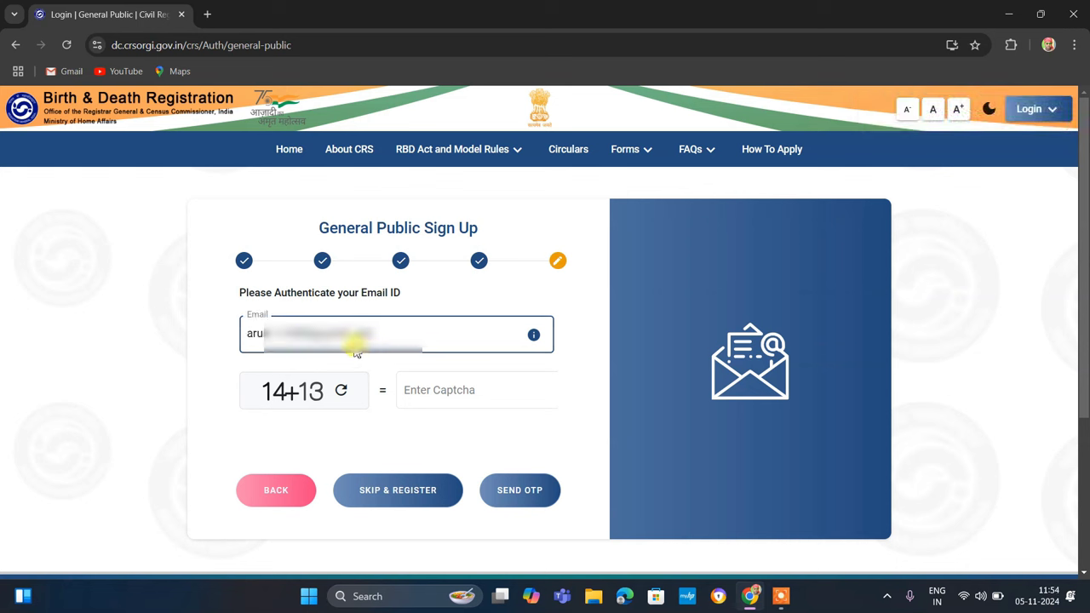
pyautogui.click(387, 501)
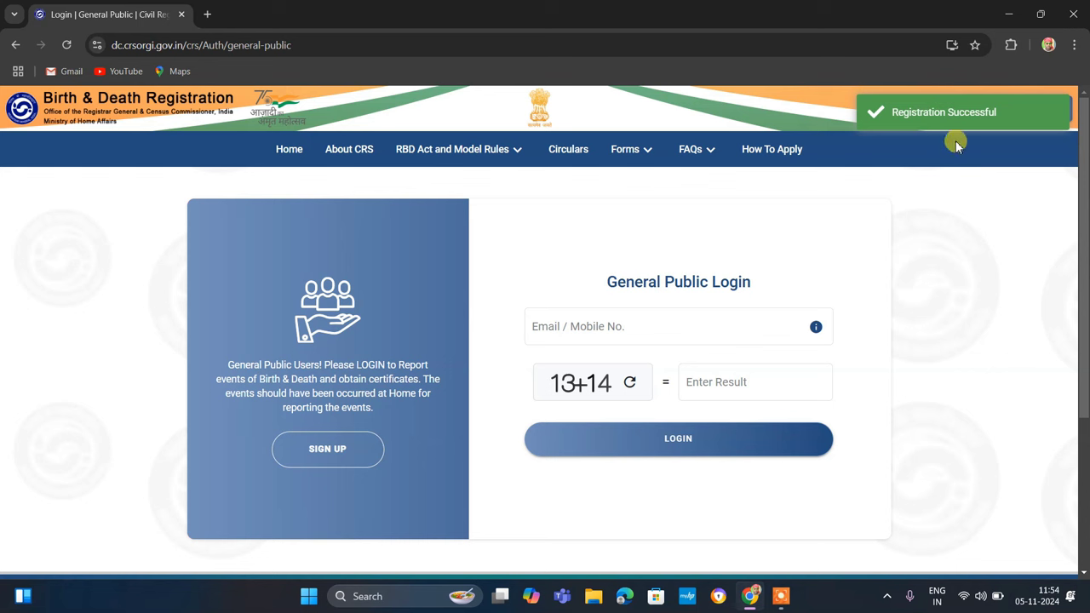
# Log in to the General Public account with the registered mobile number, the captcha result and the one-time verification code
pyautogui.click(641, 312)
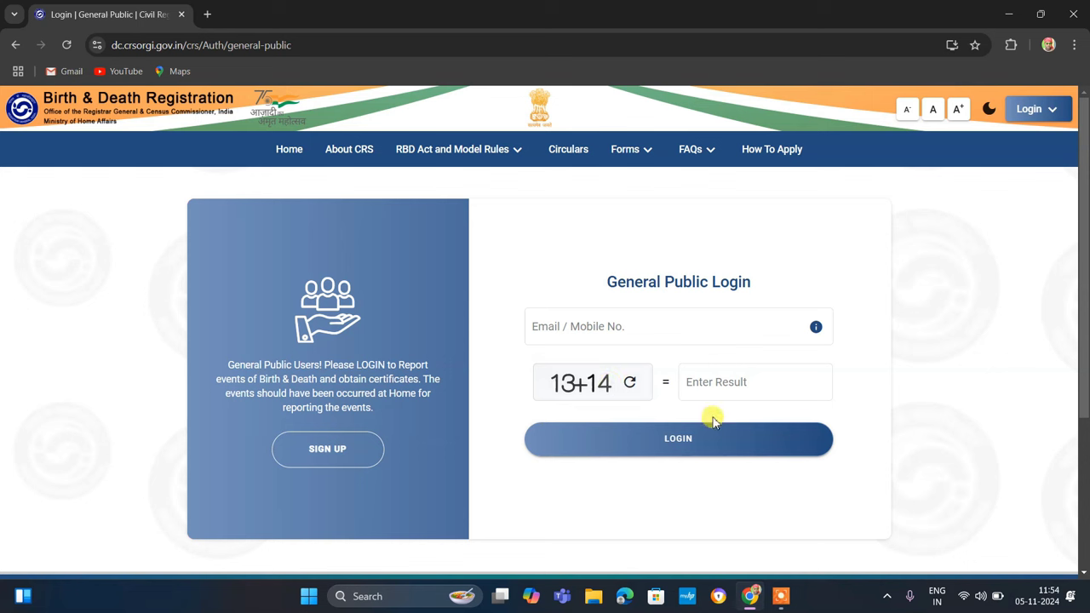
pyautogui.click(706, 451)
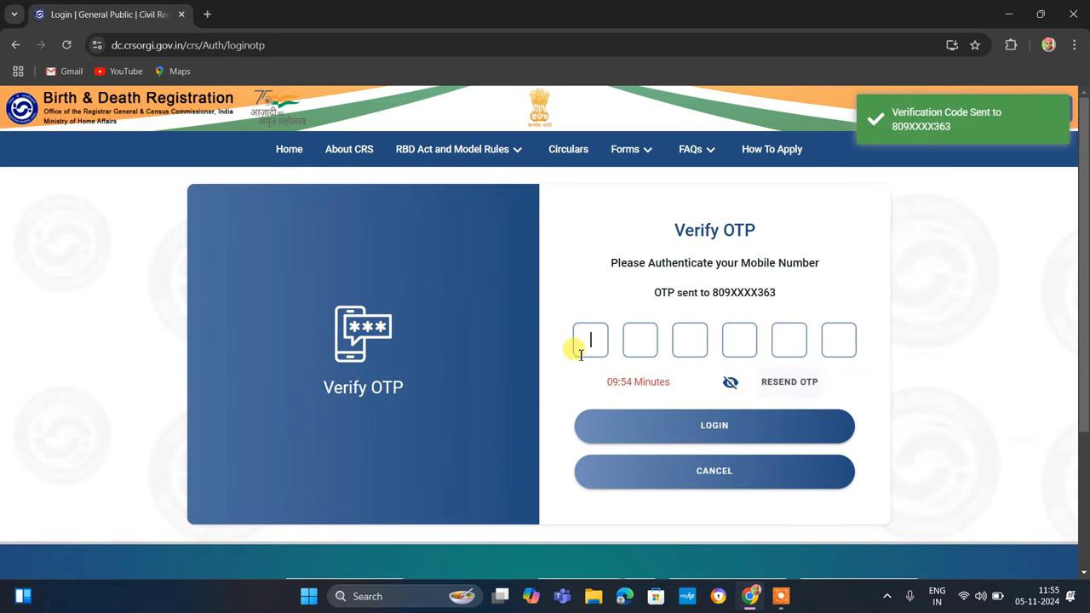
pyautogui.click(716, 427)
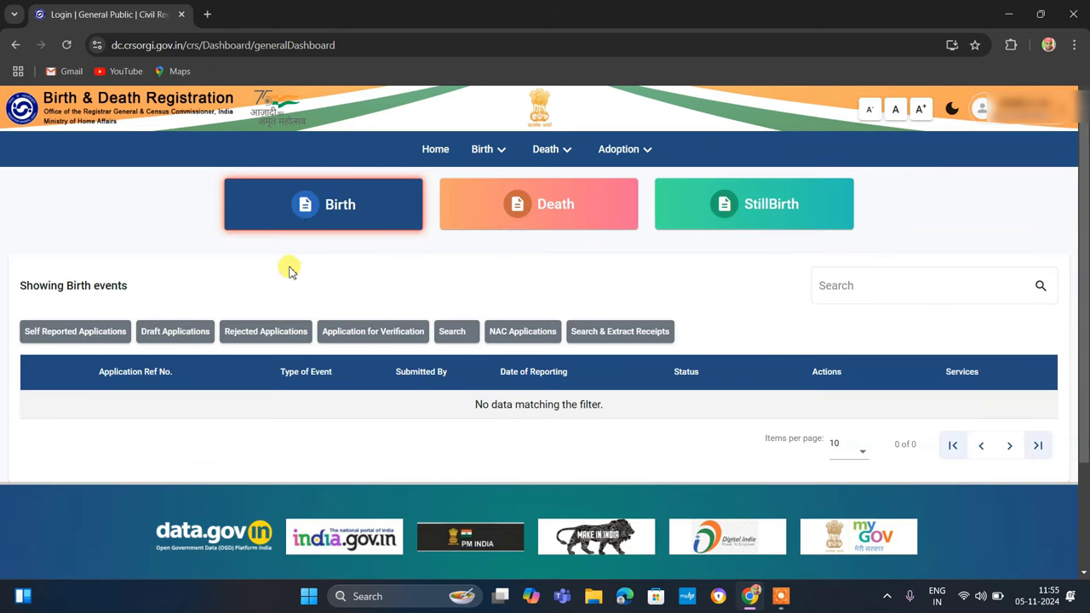
# Open the Report Birth form and select Bihar as the state where the birth occurred
pyautogui.click(484, 158)
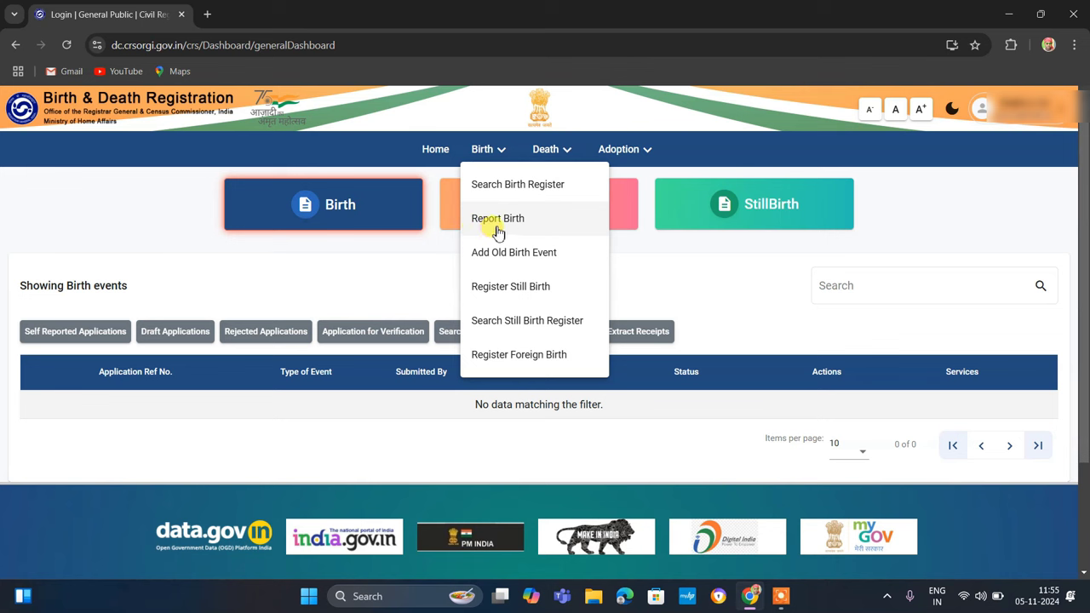
pyautogui.click(500, 228)
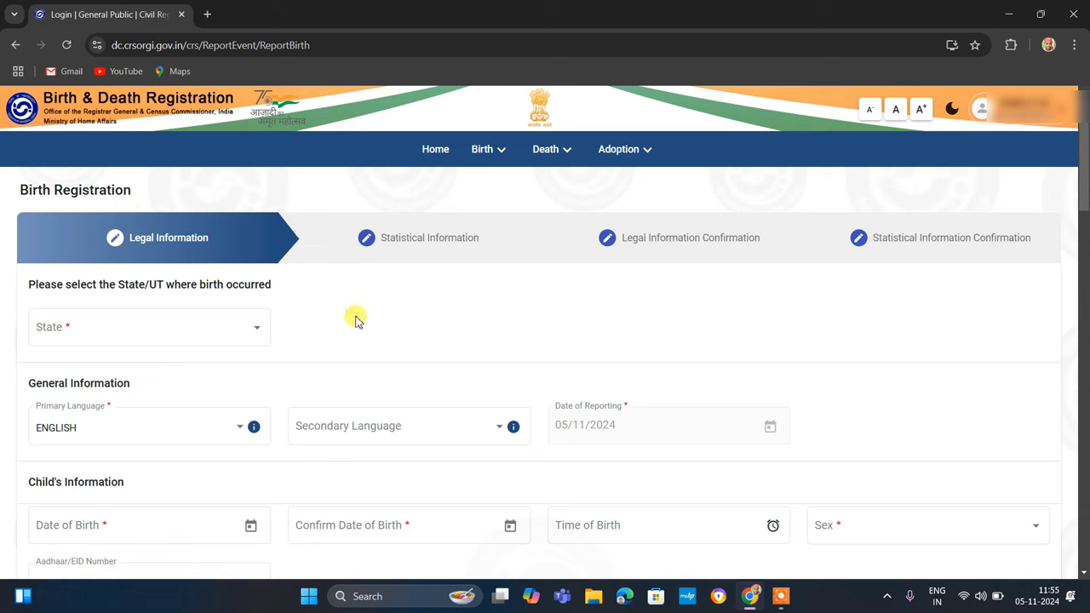
pyautogui.scroll(-3, 358, 321)
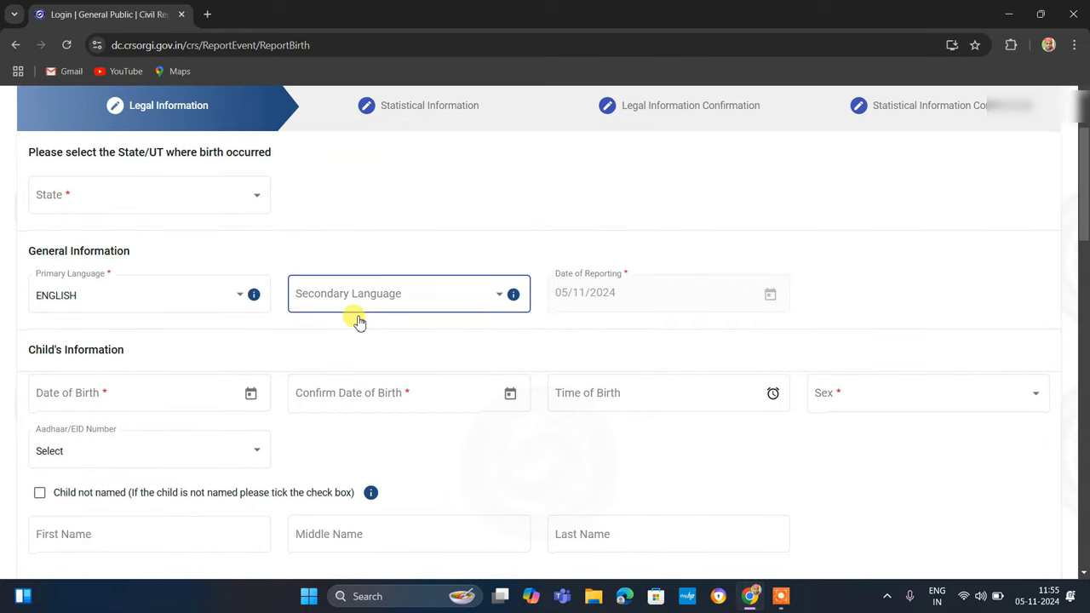
pyautogui.click(175, 210)
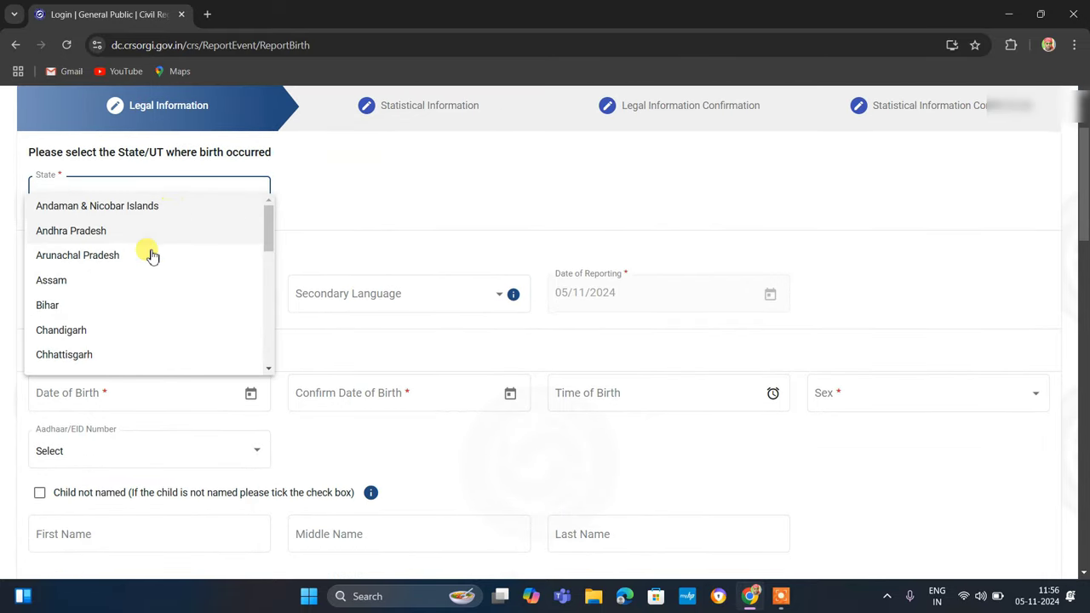
pyautogui.click(107, 303)
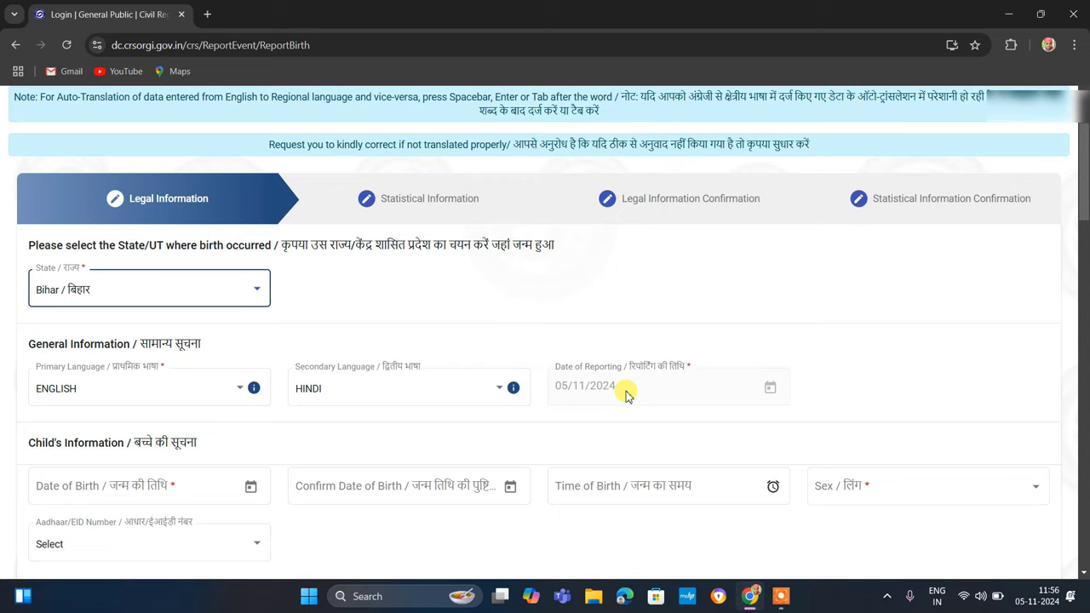
# Enter the child's date of birth and repeat it in the confirmation field
pyautogui.scroll(-2, 626, 394)
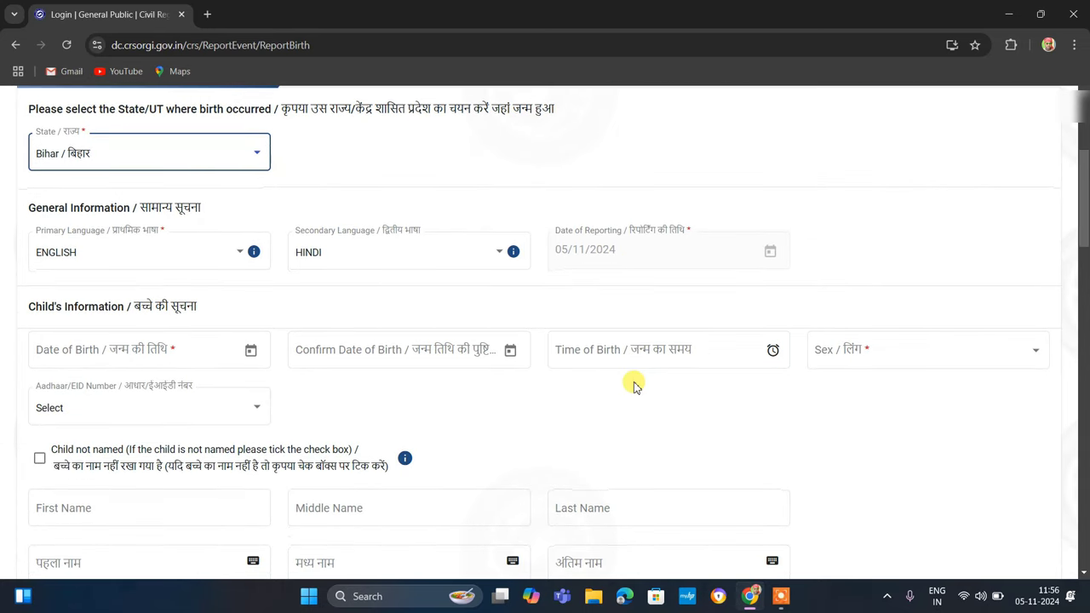
pyautogui.click(143, 350)
pyautogui.click(287, 350)
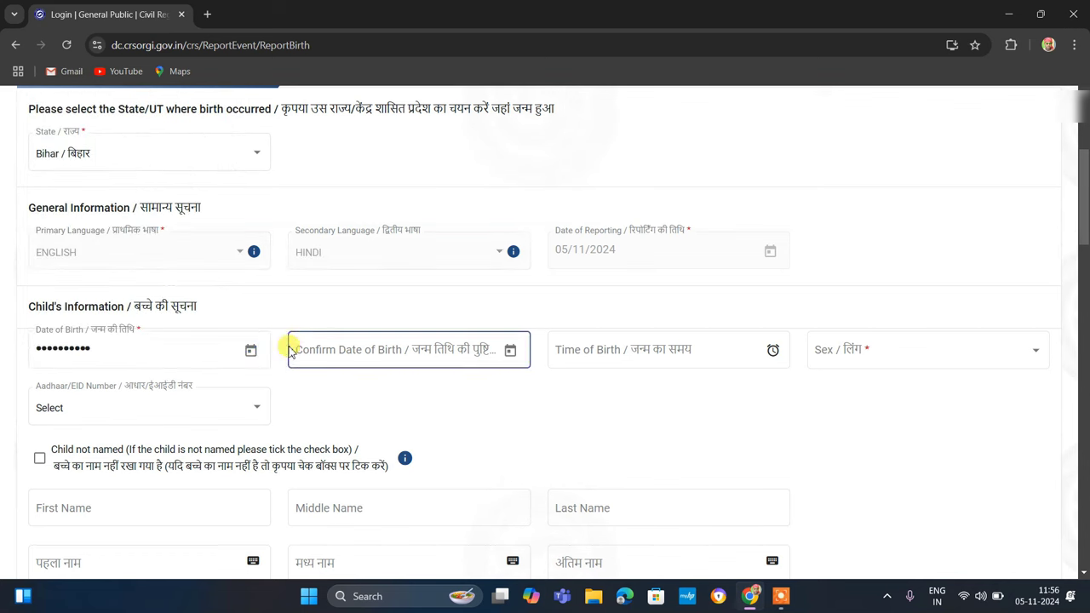
pyautogui.click(151, 341)
pyautogui.hotkey('ctrl', 'v')
pyautogui.click(331, 353)
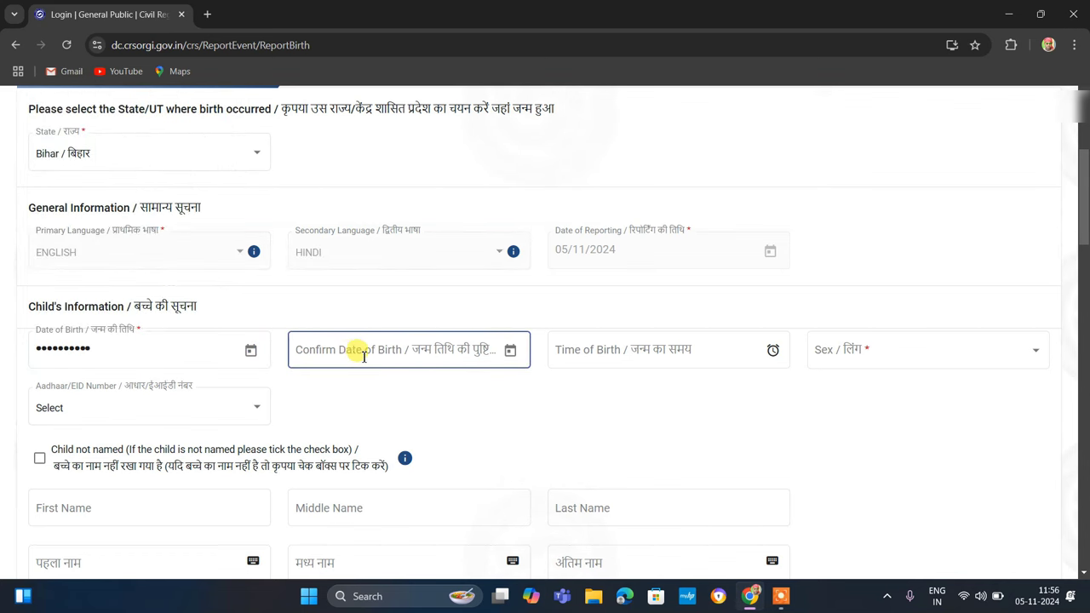
pyautogui.click(371, 356)
pyautogui.hotkey('ctrl', 'v')
# Set the child's time of birth to 12:00 AM and the sex to Male
pyautogui.click(594, 354)
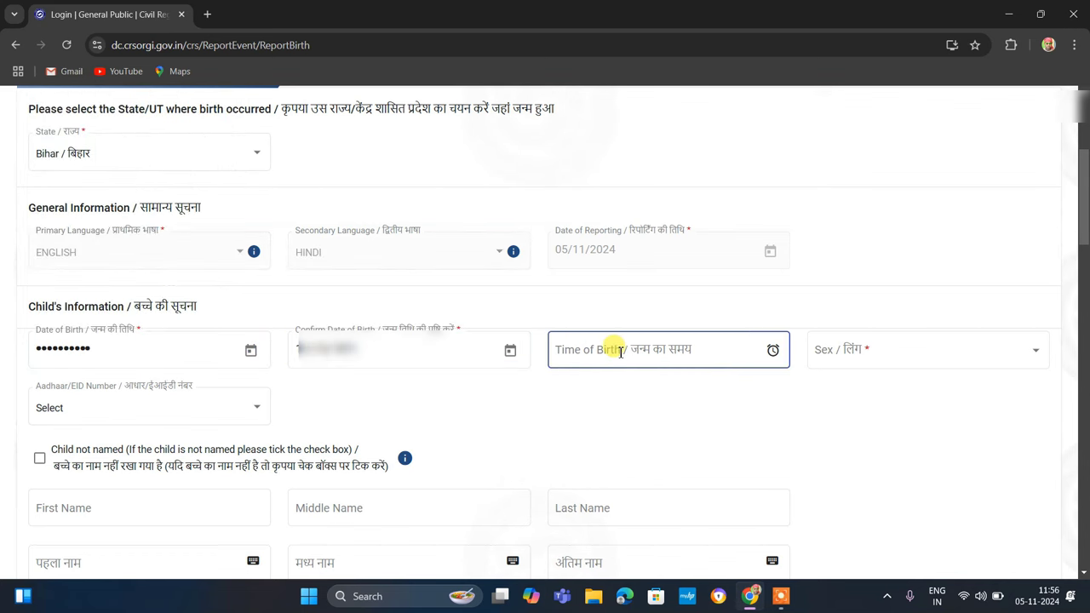
pyautogui.click(621, 352)
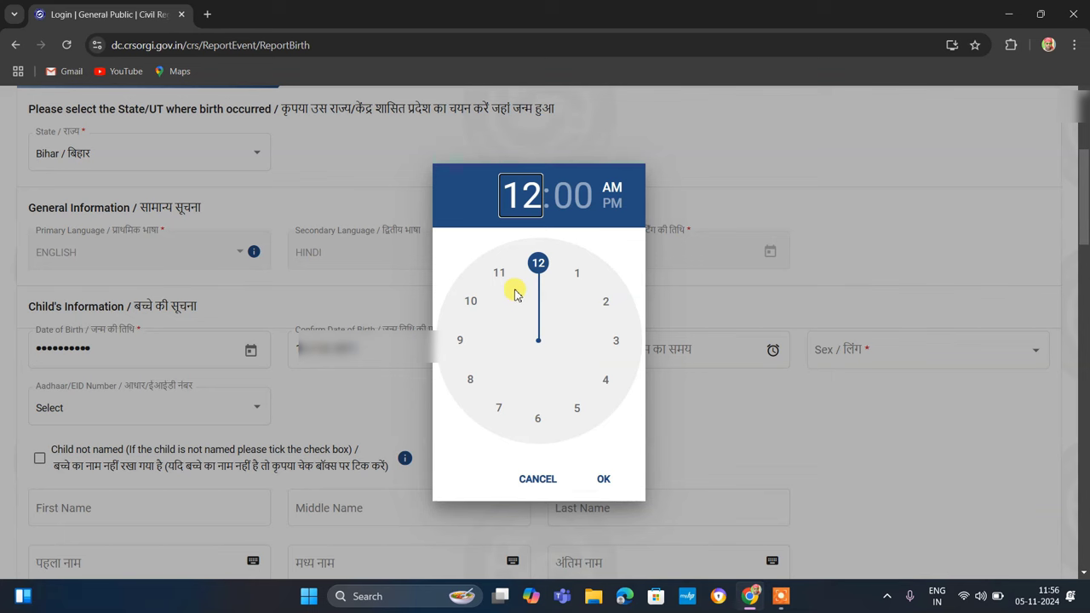
pyautogui.click(604, 480)
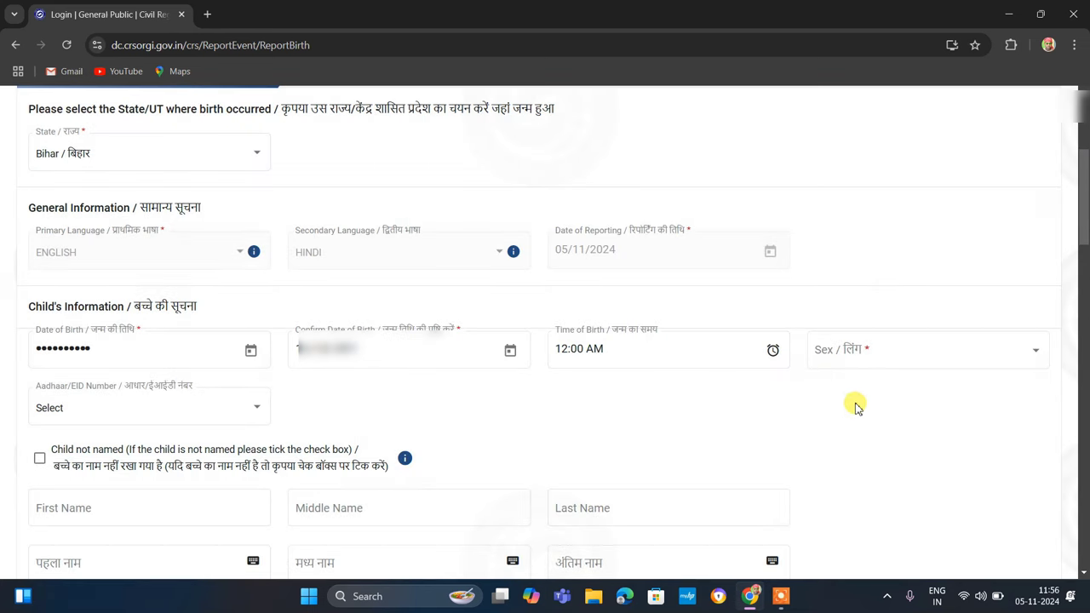
pyautogui.click(856, 364)
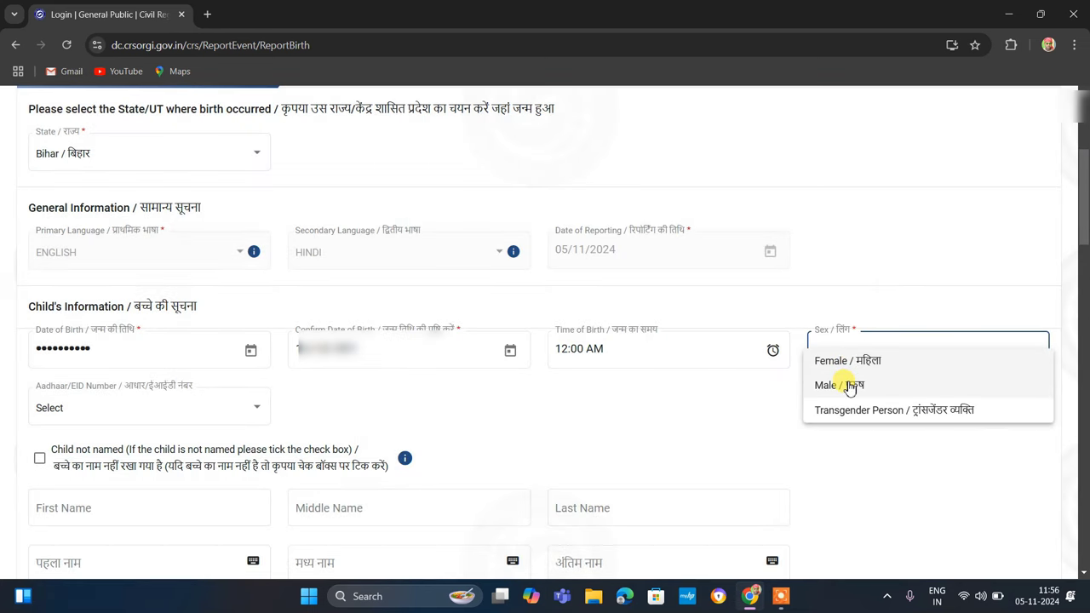
pyautogui.click(848, 385)
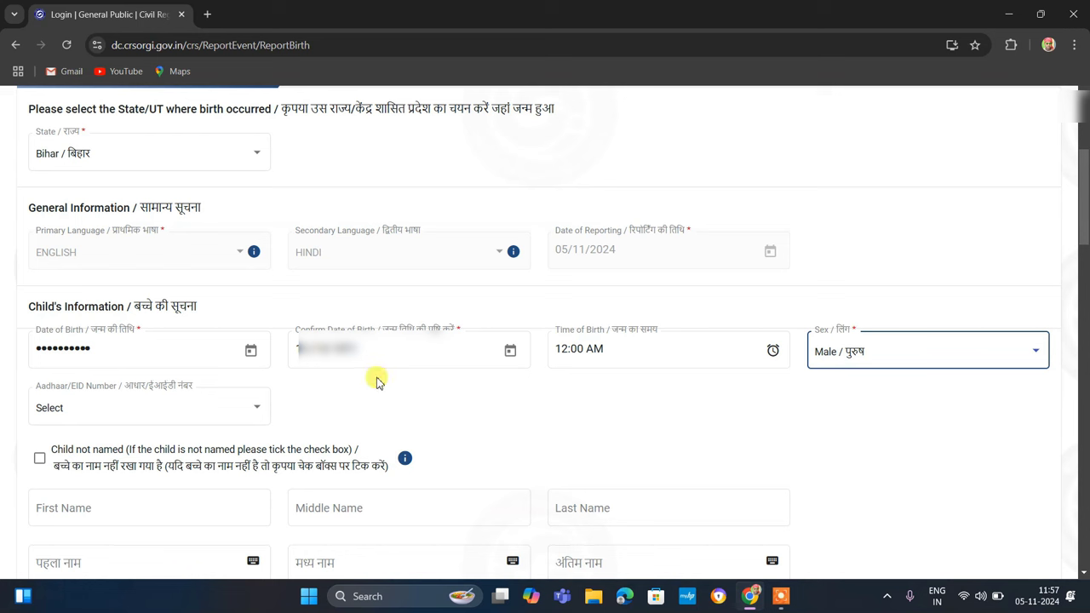
# Choose Aadhaar as the child's identification type and enter the child's Aadhaar number
pyautogui.click(128, 406)
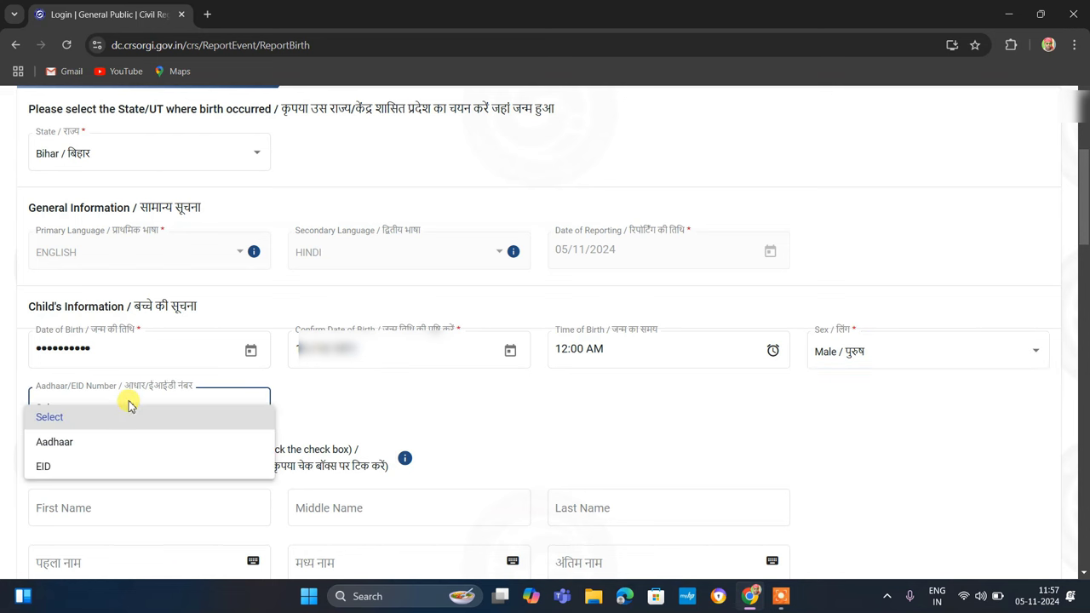
pyautogui.click(99, 443)
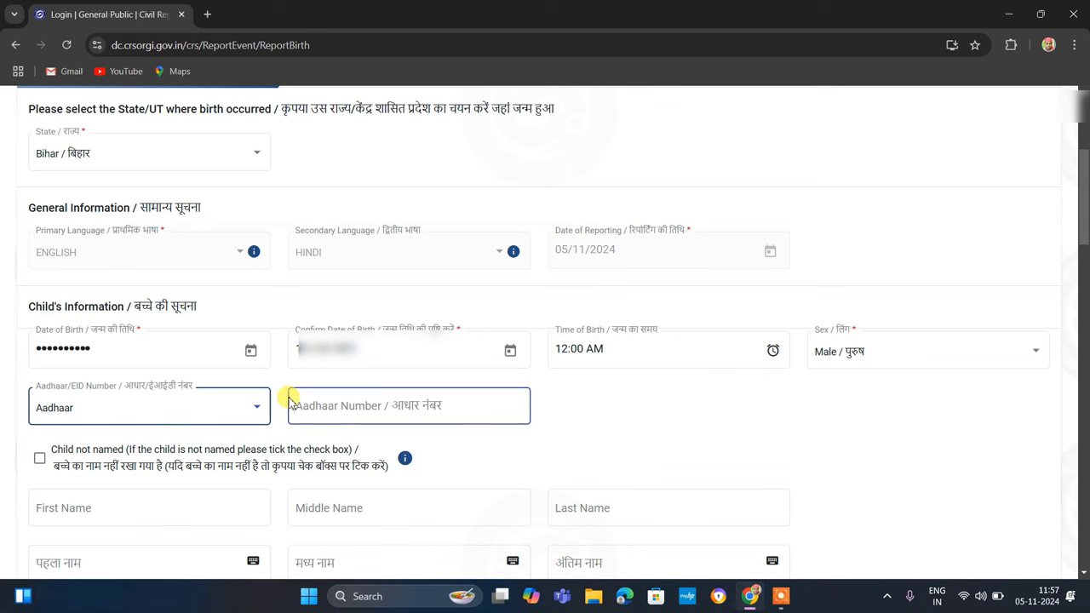
pyautogui.click(395, 410)
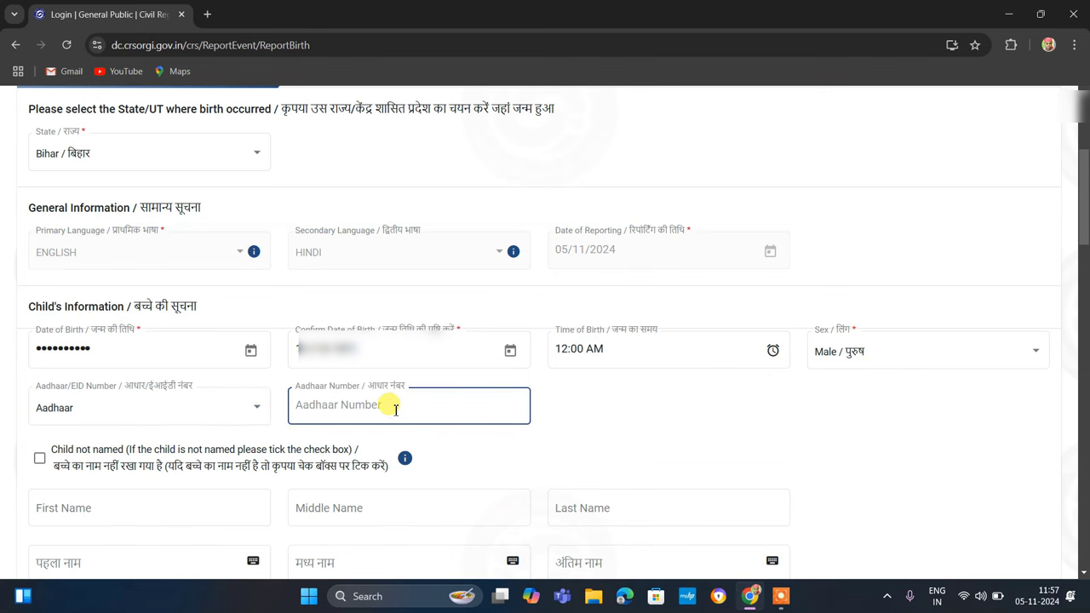
pyautogui.hotkey('ctrl', 'v')
# Enter the child's first and last names in English with their Hindi equivalents, leaving the middle name blank
pyautogui.scroll(-3, 190, 333)
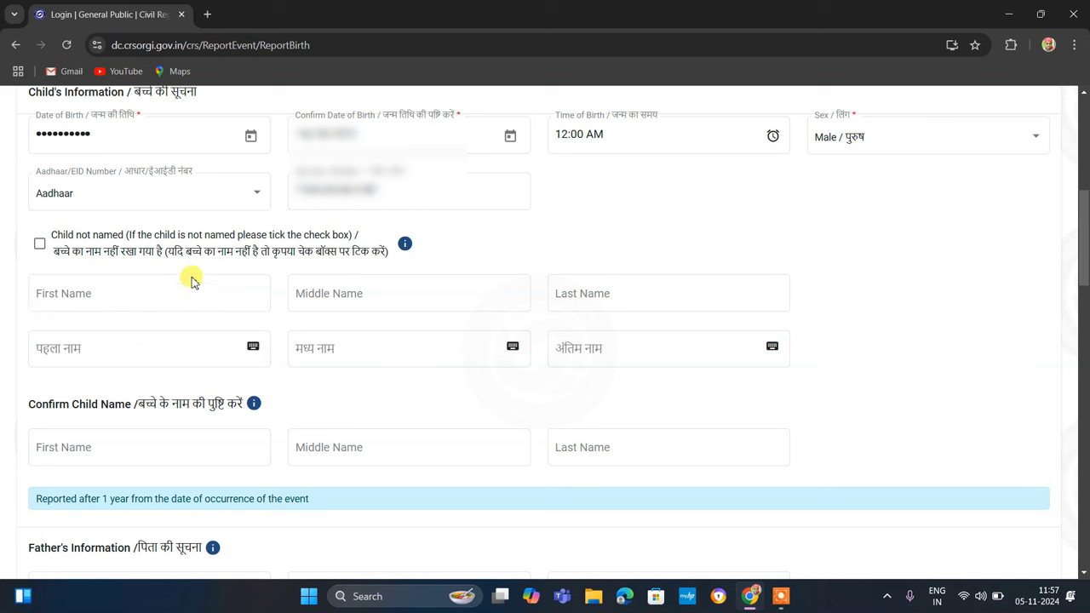
pyautogui.click(61, 293)
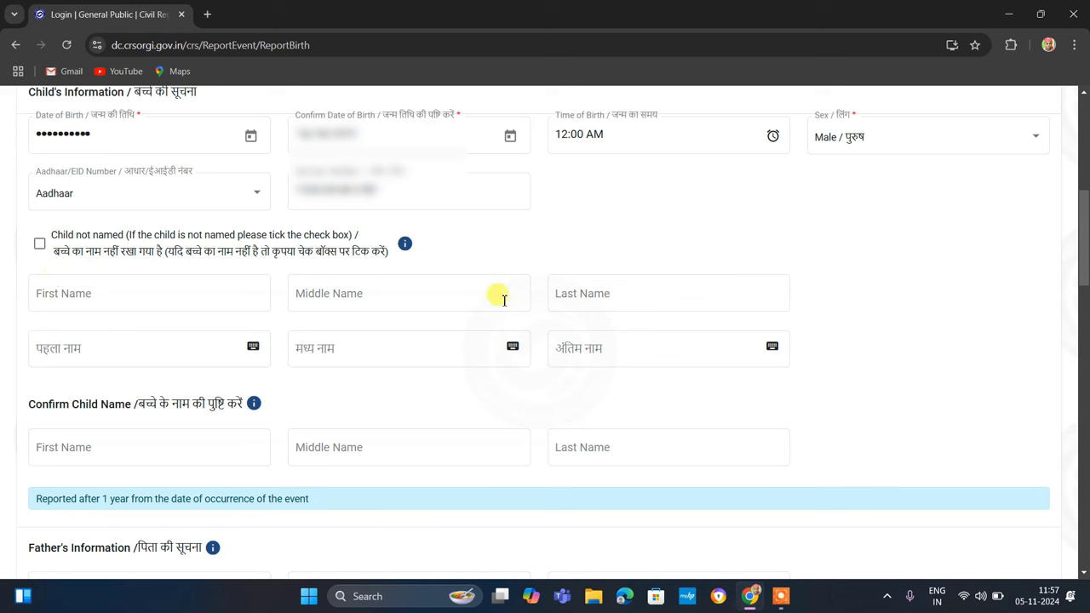
pyautogui.click(174, 297)
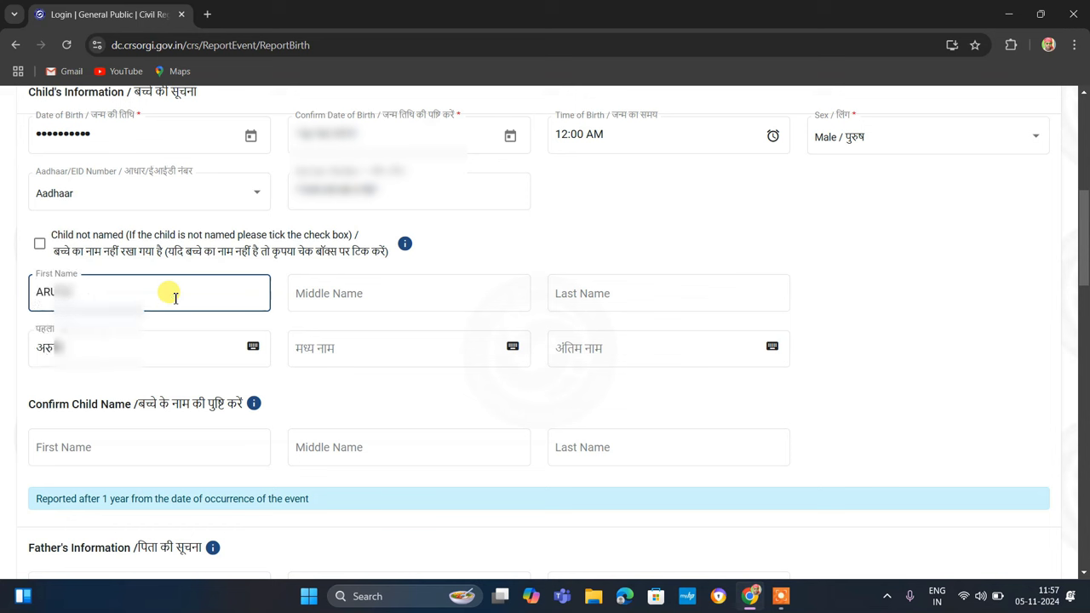
pyautogui.click(77, 356)
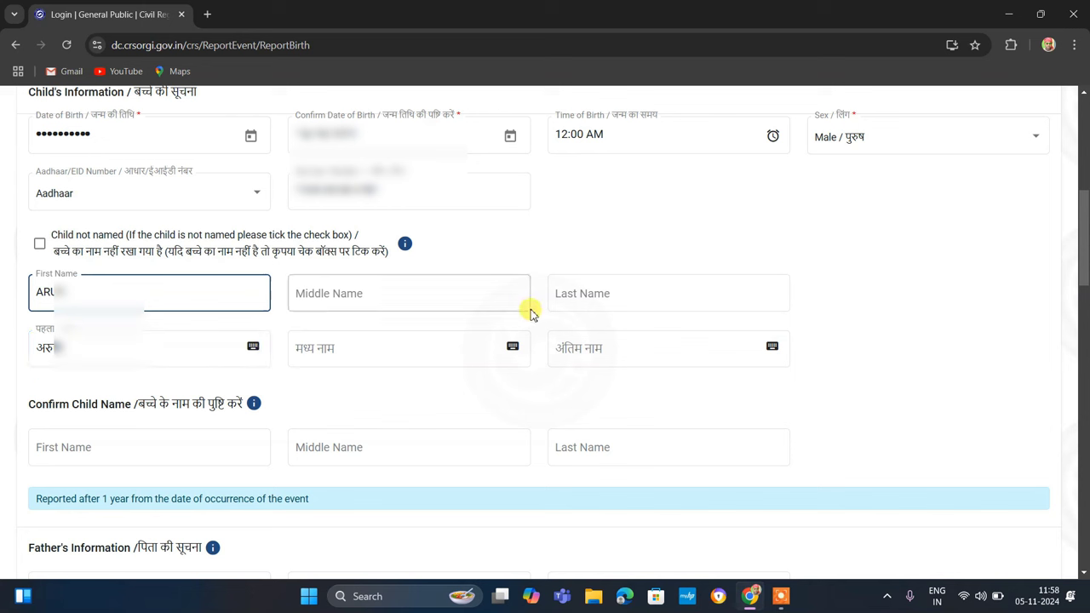
pyautogui.click(579, 295)
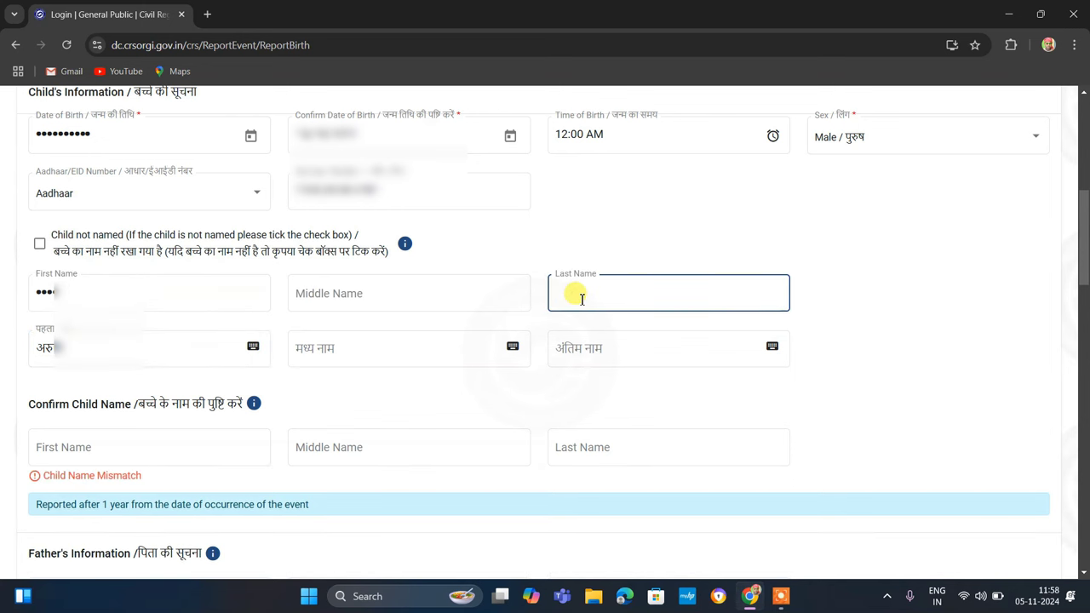
pyautogui.write('KUMAR')
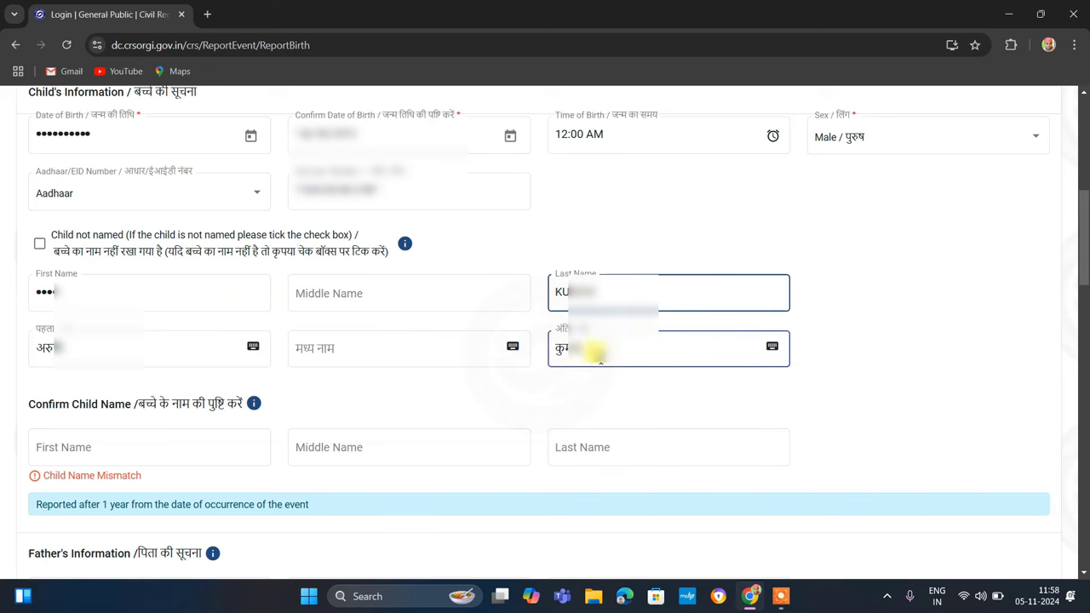
pyautogui.scroll(-1, 410, 408)
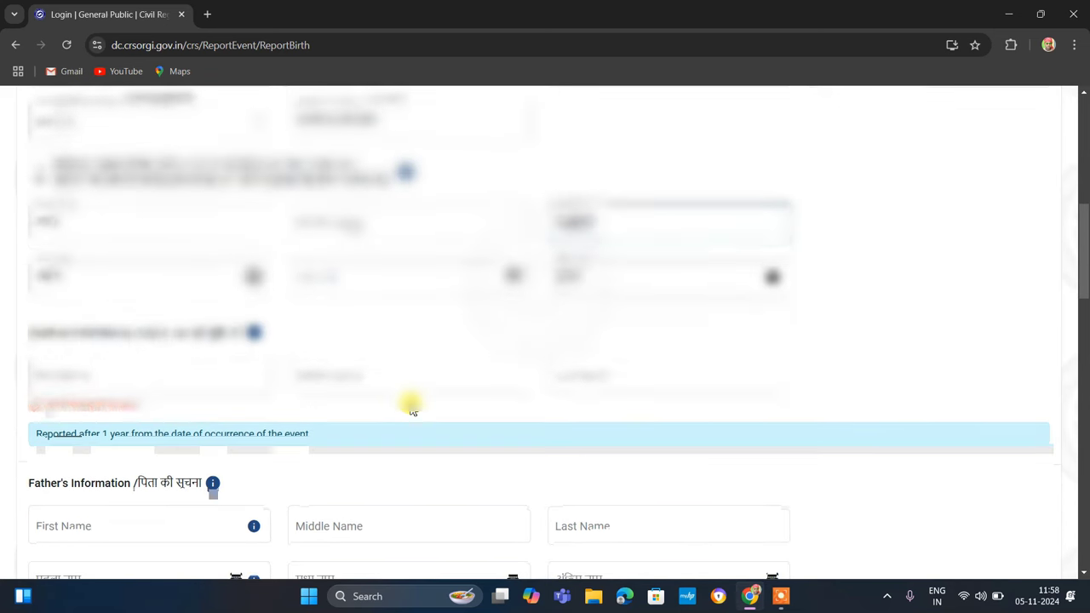
# Repeat the child's first and last names in the name confirmation fields, leaving the middle name blank
pyautogui.click(166, 376)
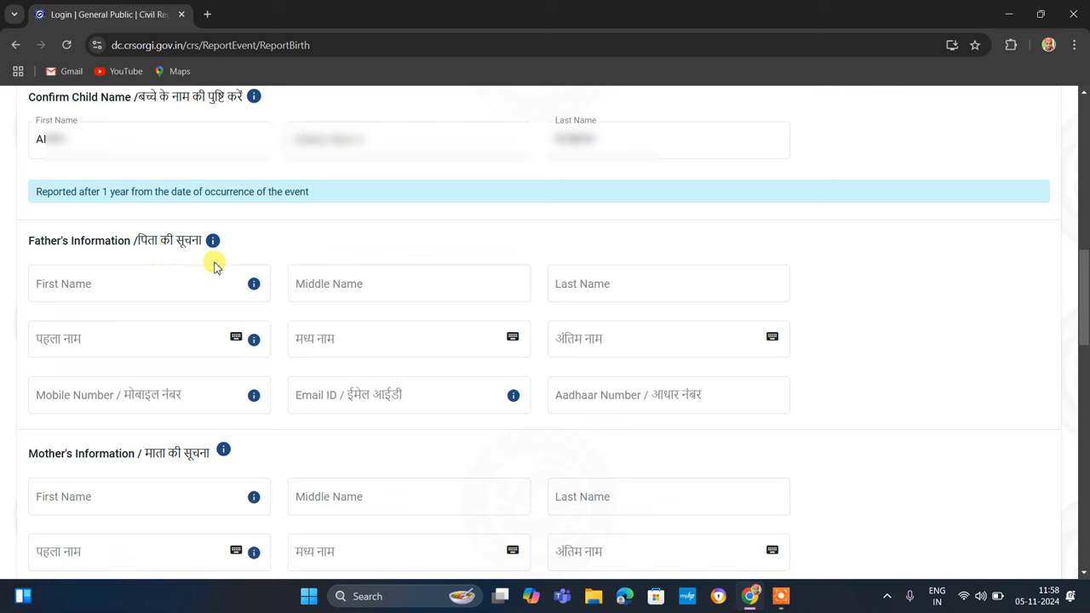
# Review the father's information fields for English and Hindi names, mobile number, email ID and Aadhaar number
pyautogui.click(158, 284)
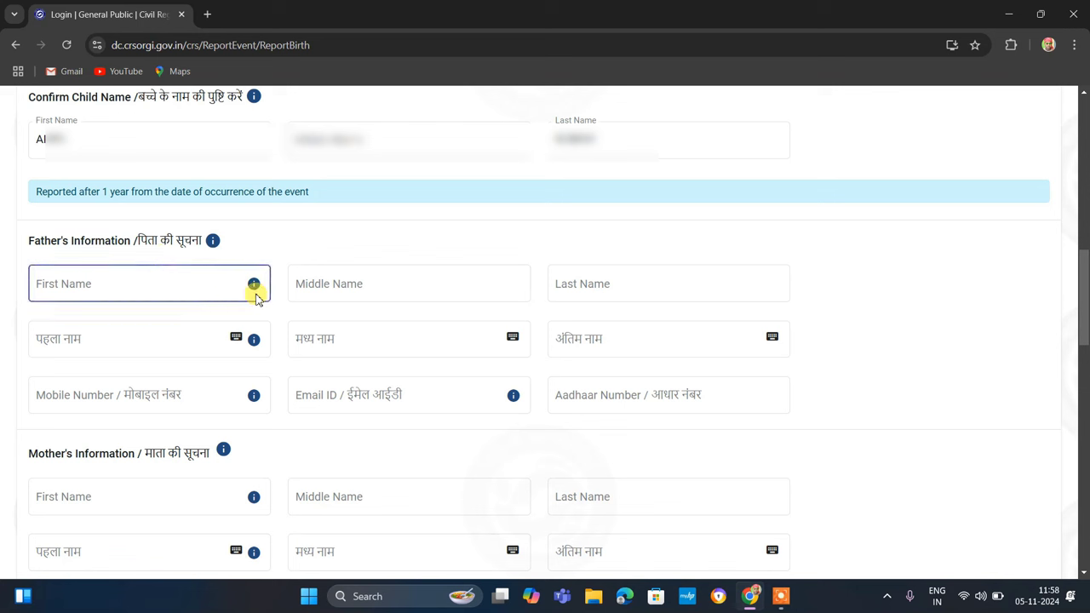
pyautogui.click(329, 290)
pyautogui.click(582, 287)
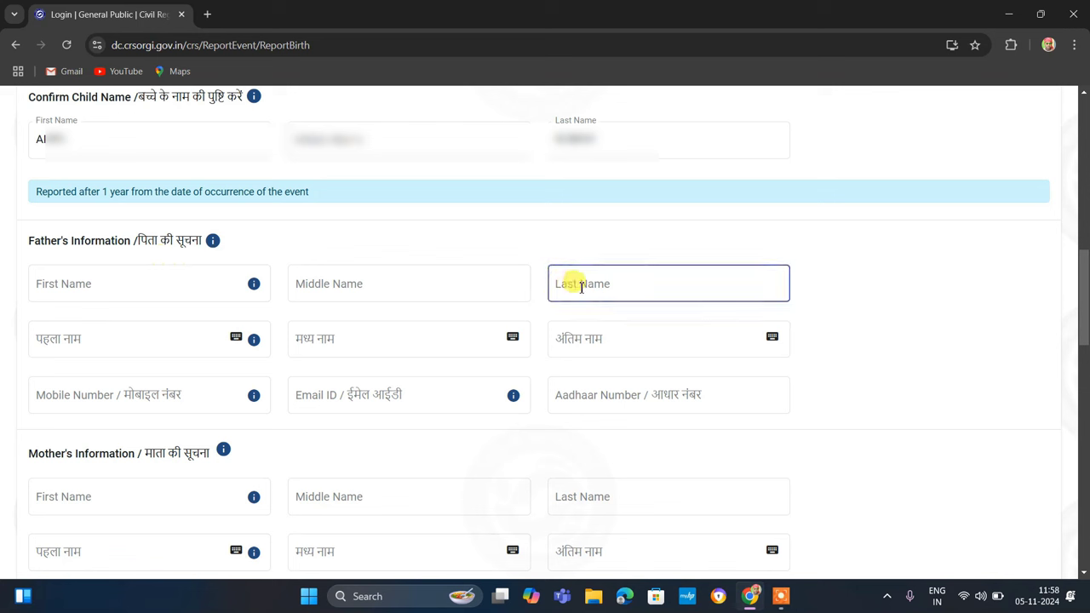
pyautogui.click(185, 324)
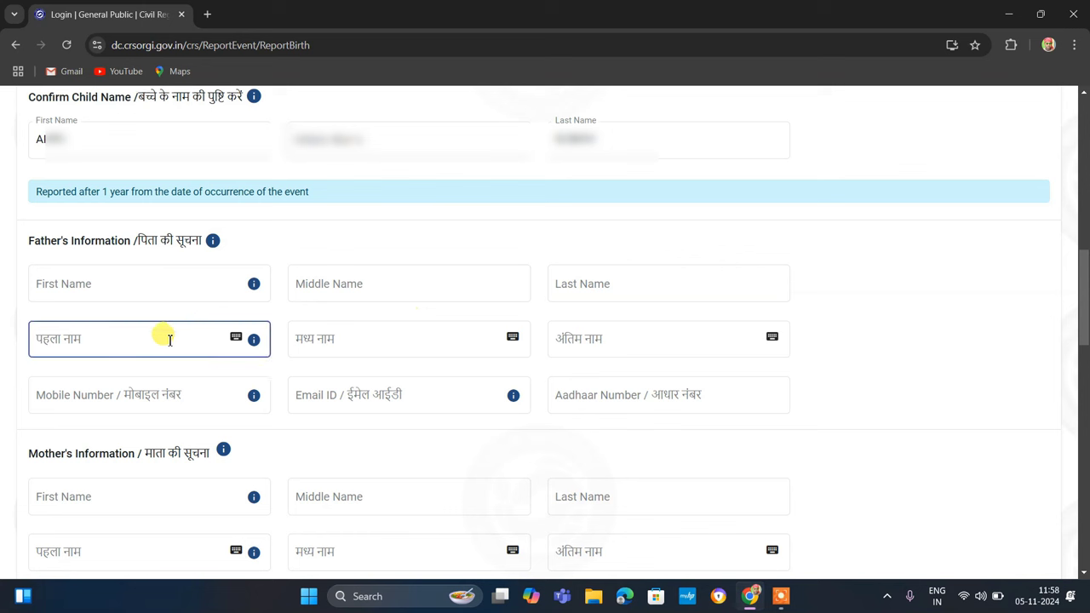
pyautogui.click(331, 341)
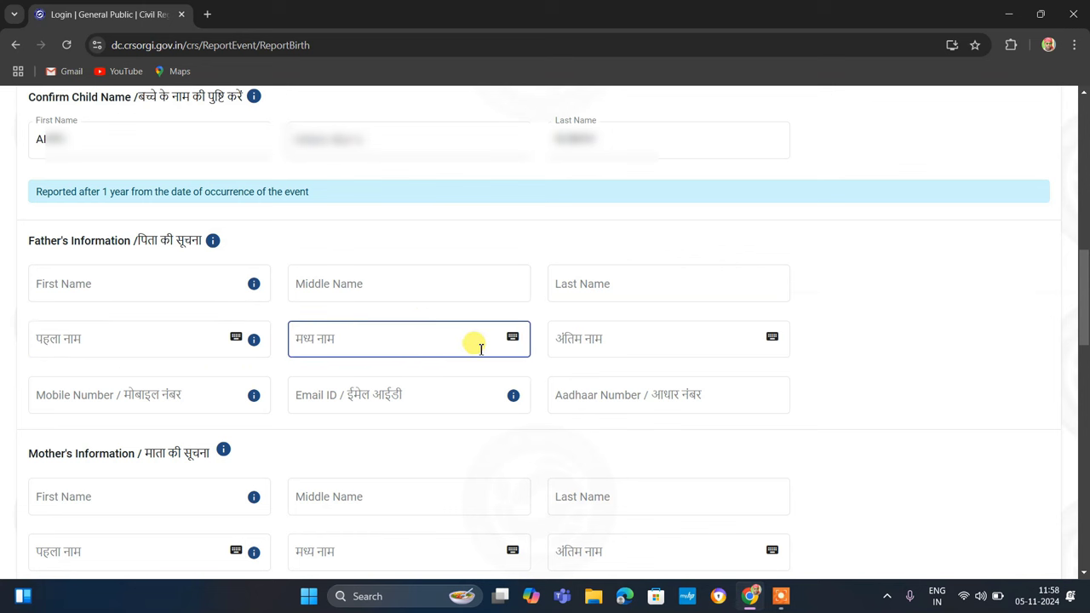
pyautogui.click(175, 392)
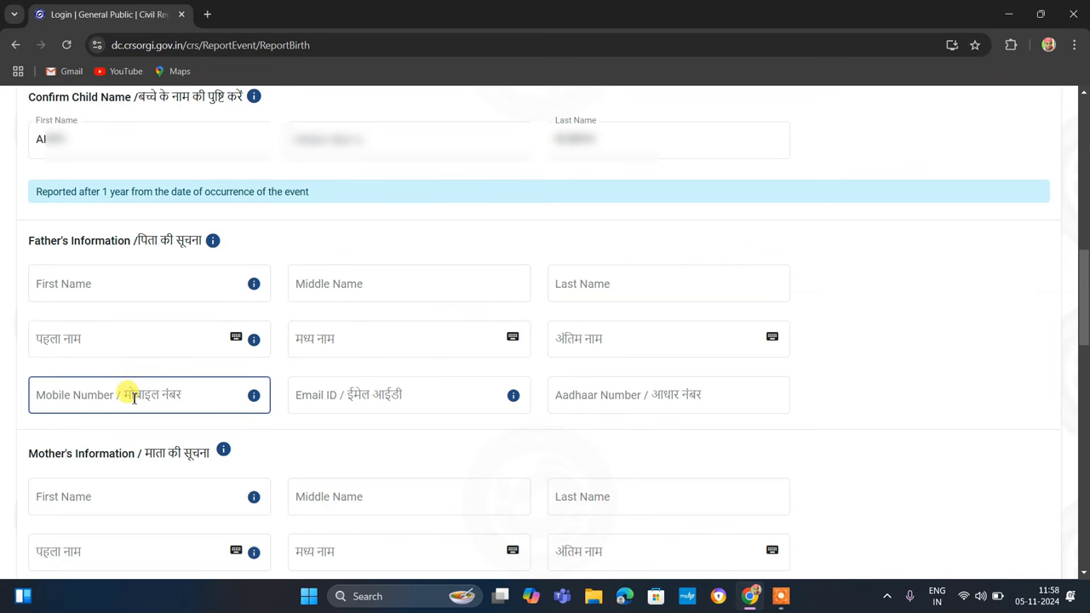
pyautogui.click(352, 399)
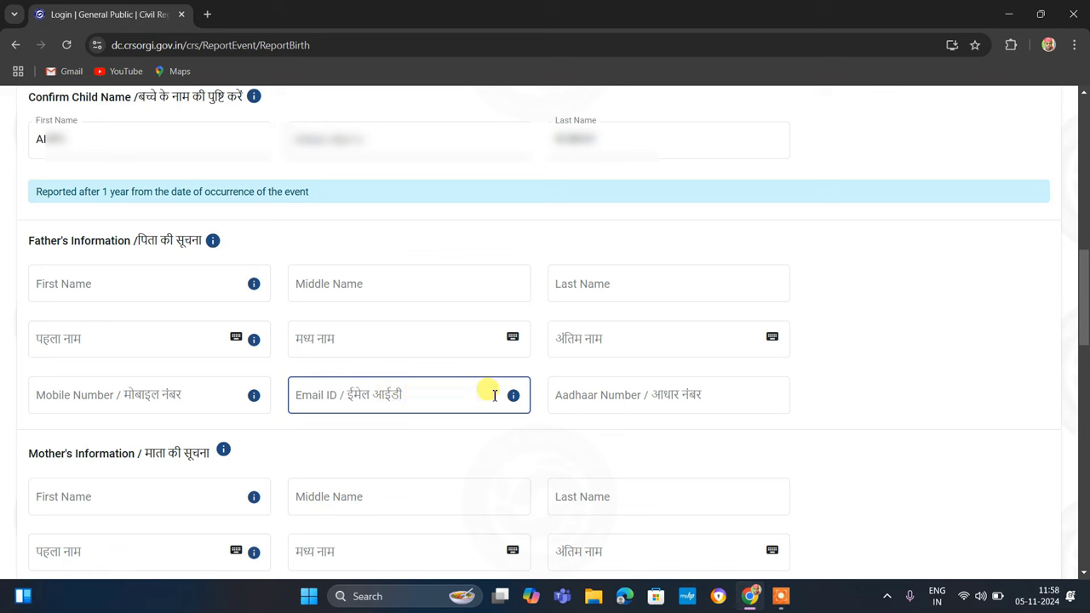
pyautogui.click(586, 393)
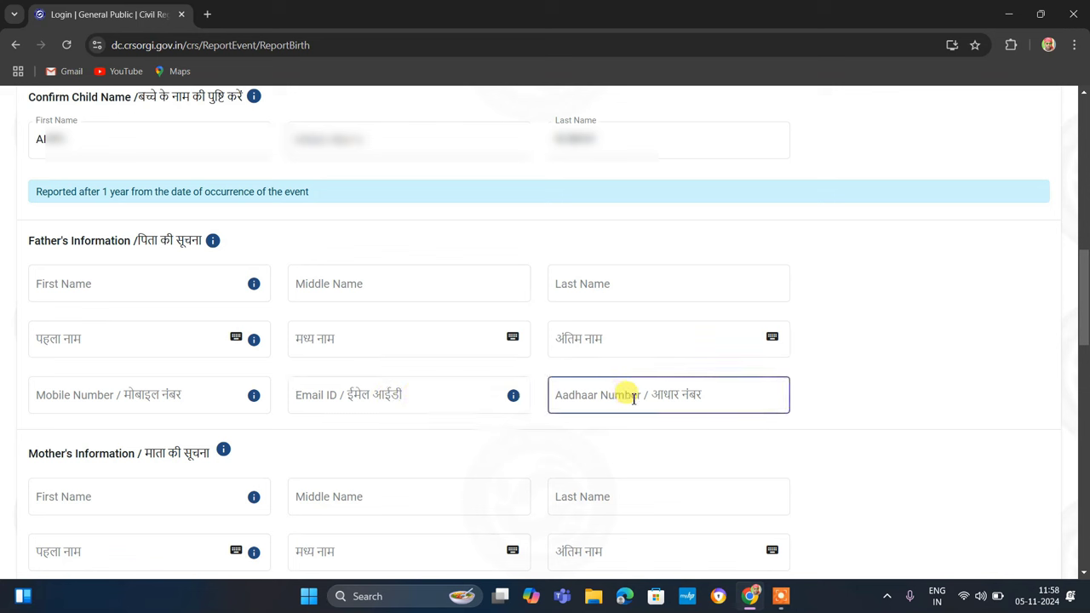
pyautogui.click(503, 428)
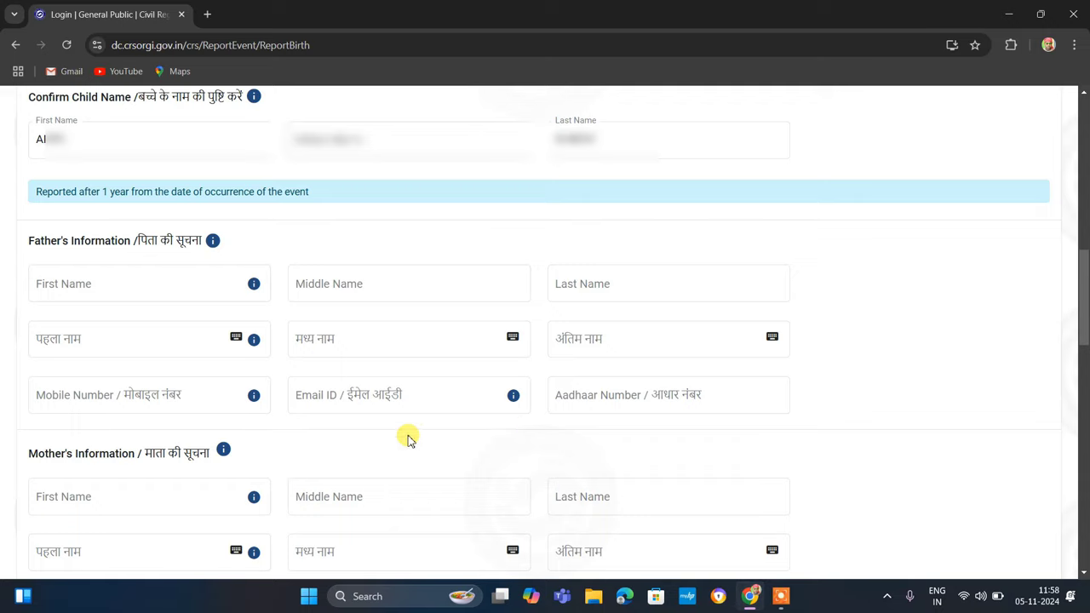
# Review the mother's information fields for English and Hindi names, mobile number, email ID and Aadhaar number
pyautogui.scroll(-2, 406, 435)
pyautogui.scroll(-1, 406, 437)
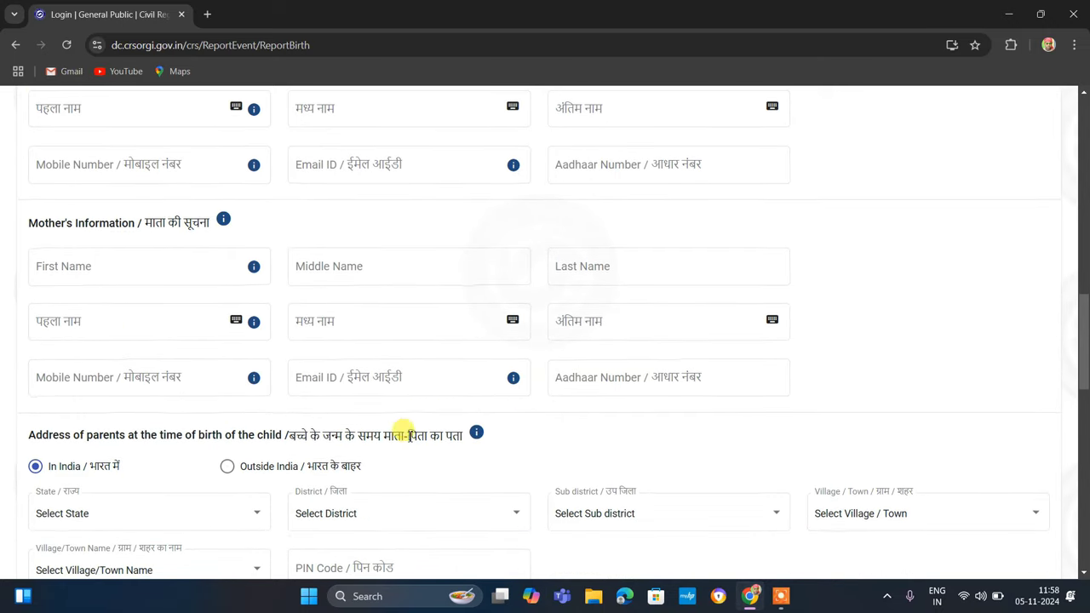
pyautogui.click(95, 265)
pyautogui.click(273, 280)
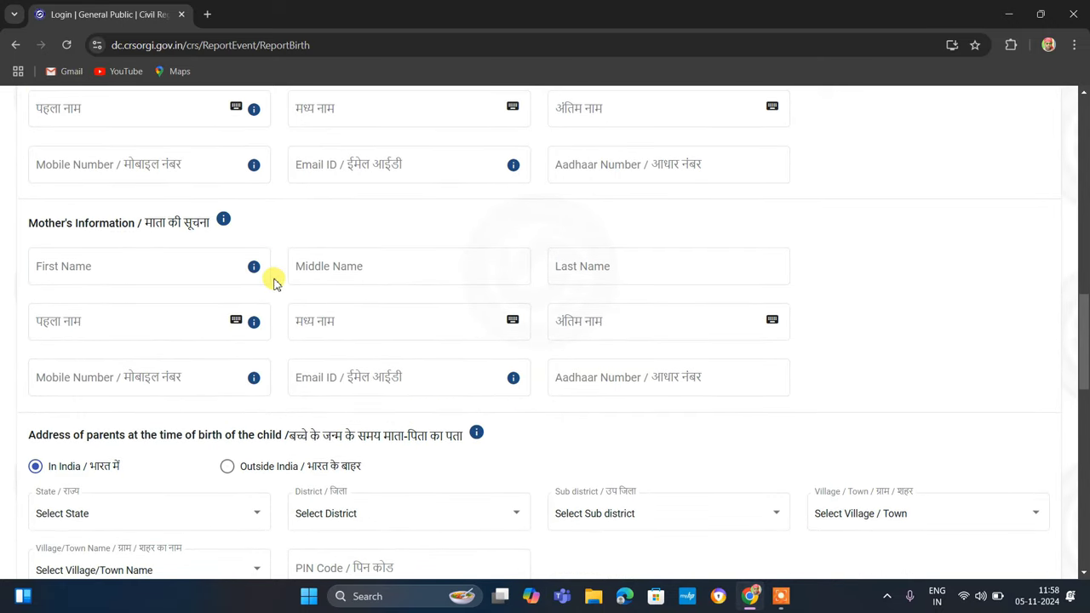
pyautogui.click(383, 269)
pyautogui.click(562, 275)
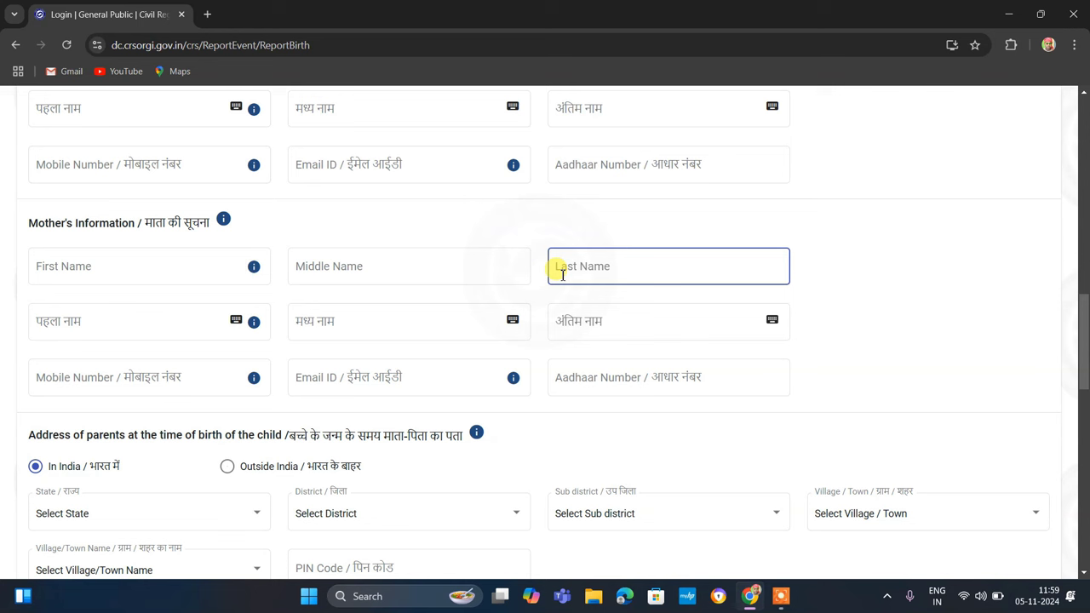
pyautogui.click(417, 282)
pyautogui.click(173, 314)
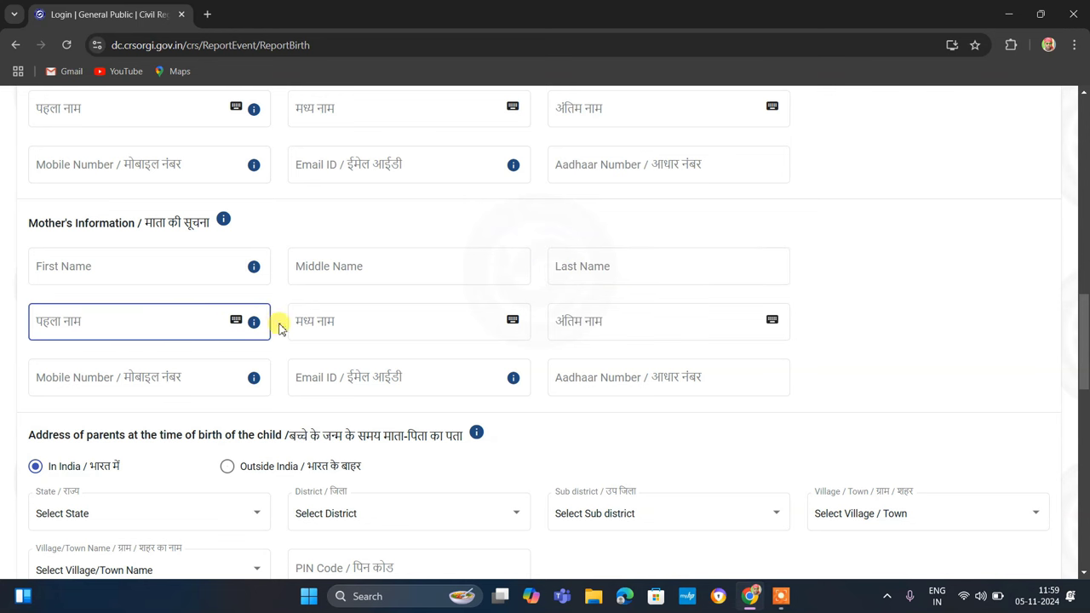
pyautogui.click(419, 321)
pyautogui.click(163, 366)
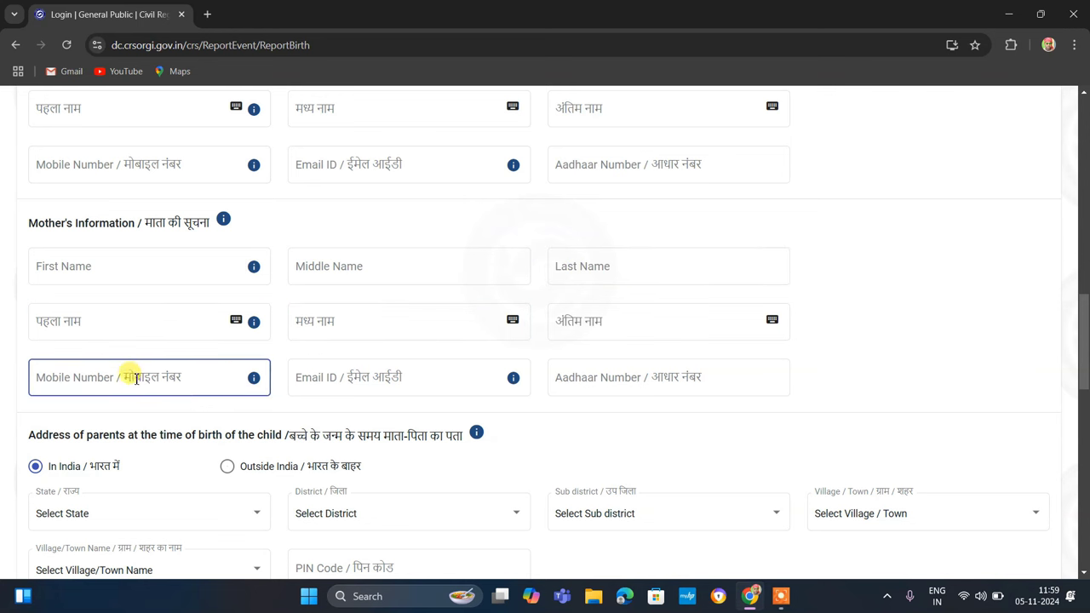
pyautogui.click(511, 371)
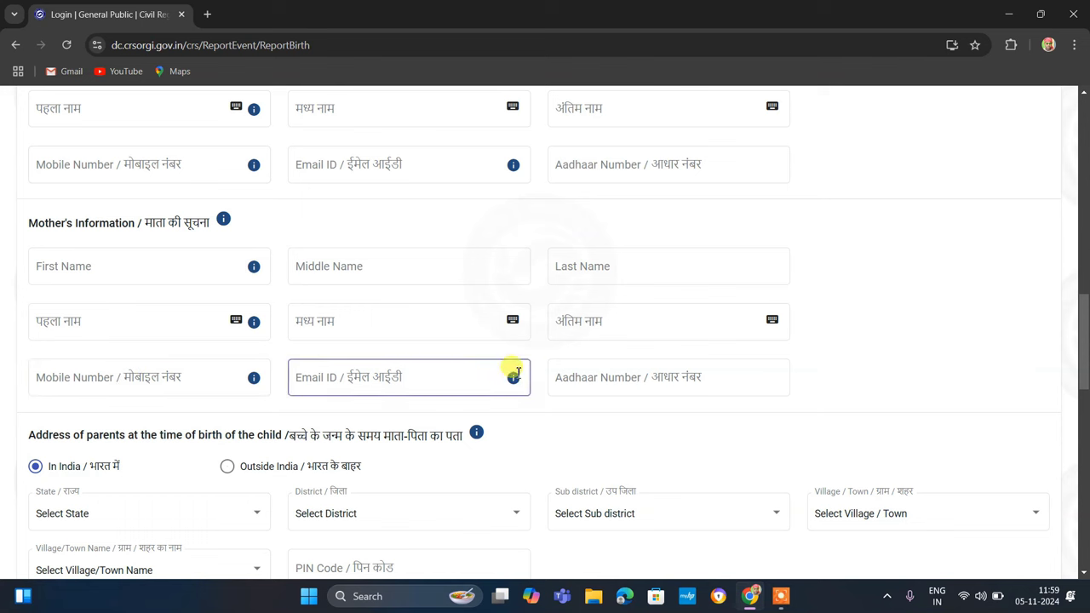
pyautogui.click(570, 380)
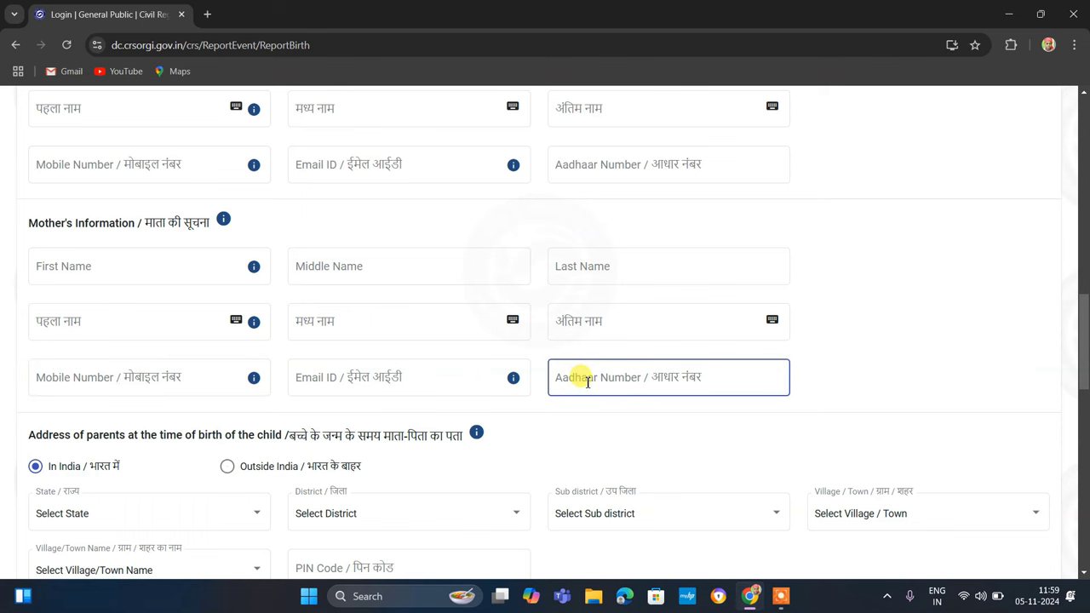
# Set the state of the parents' address at the time of birth to Bihar and select their district and sub district
pyautogui.scroll(-2, 352, 419)
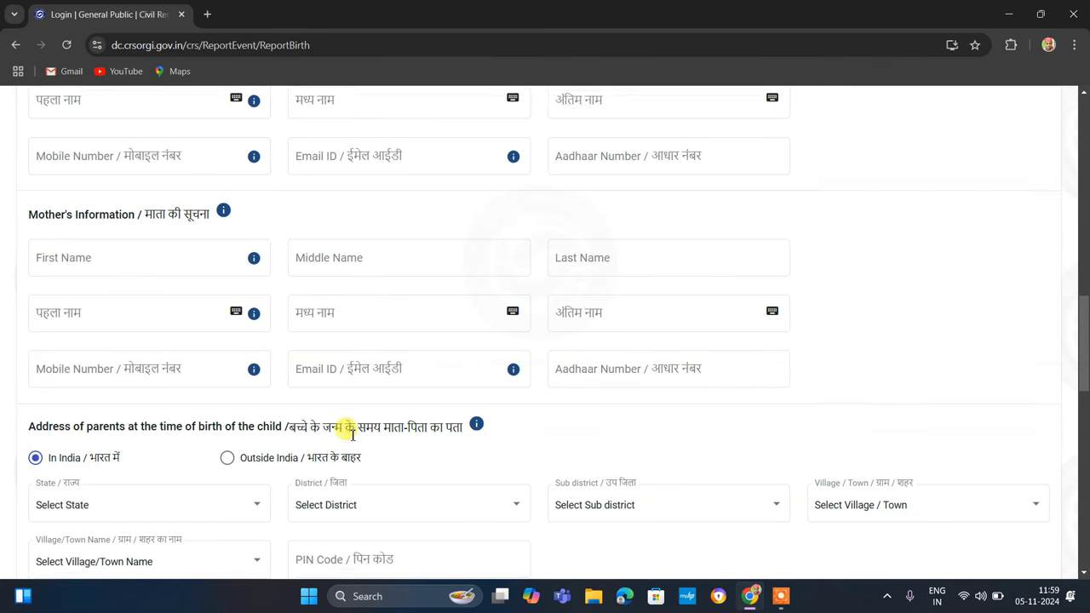
pyautogui.scroll(-1, 352, 438)
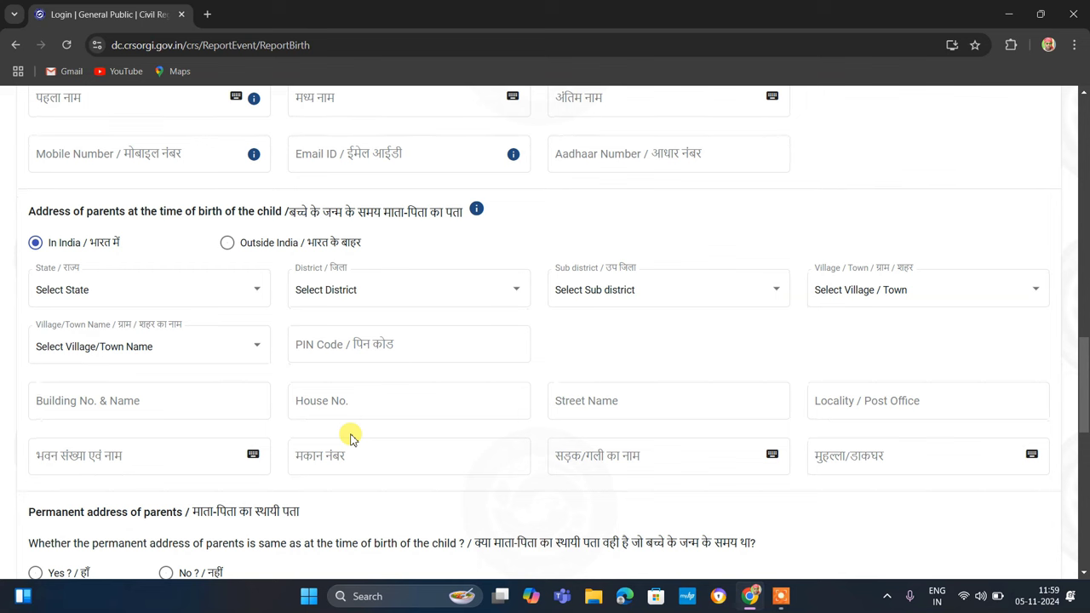
pyautogui.click(135, 290)
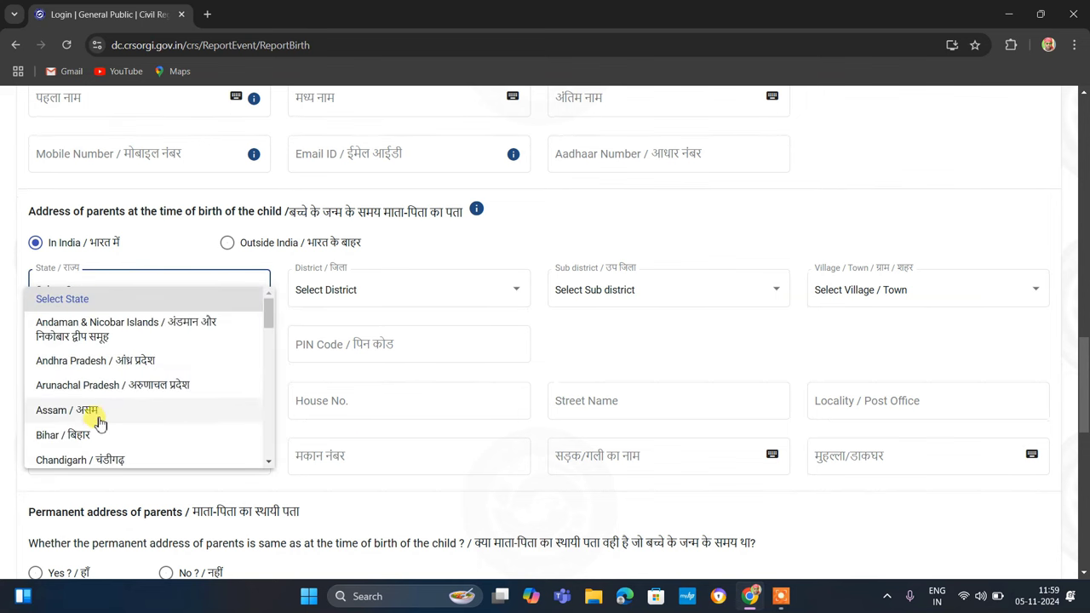
pyautogui.click(65, 435)
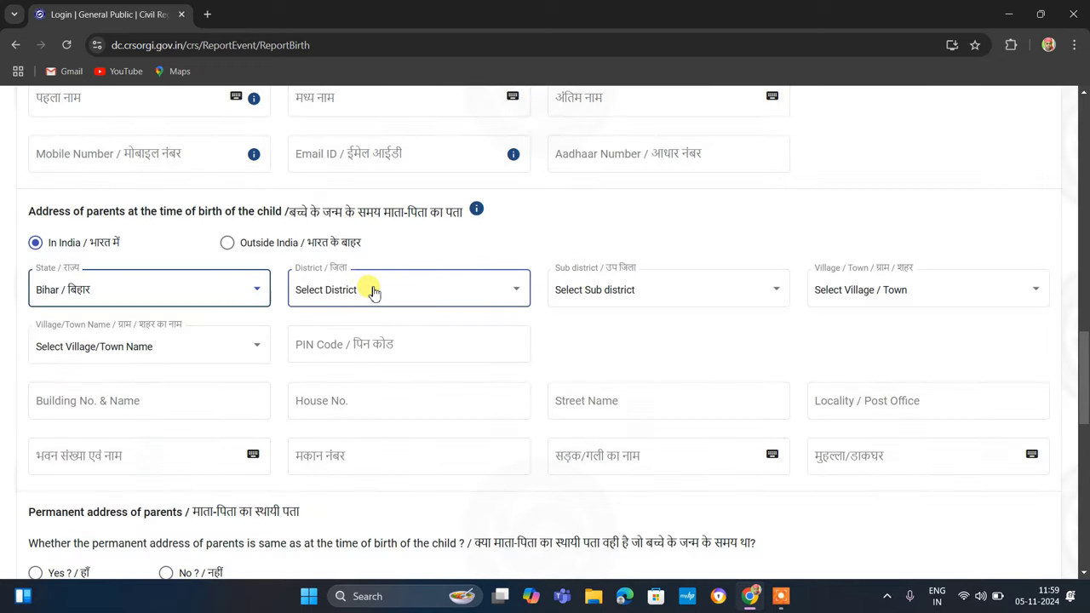
pyautogui.click(373, 289)
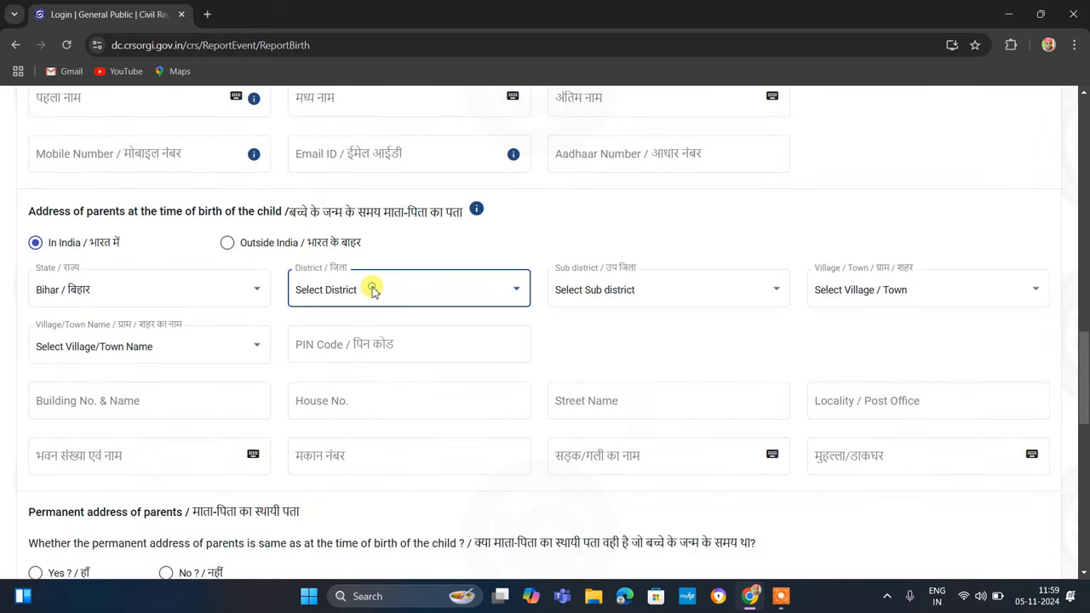
pyautogui.scroll(-1, 365, 337)
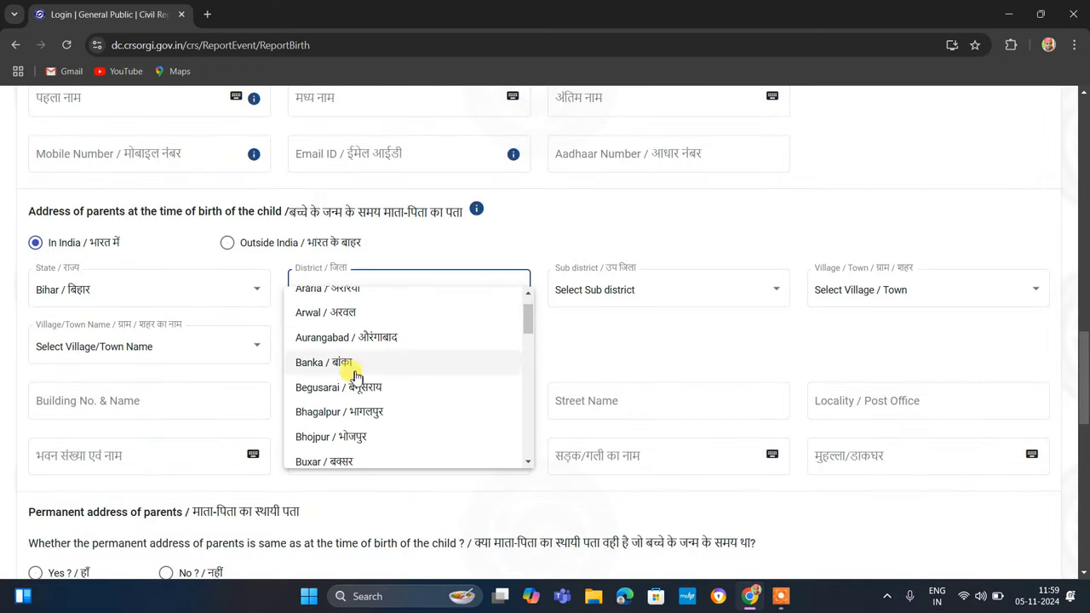
pyautogui.click(311, 435)
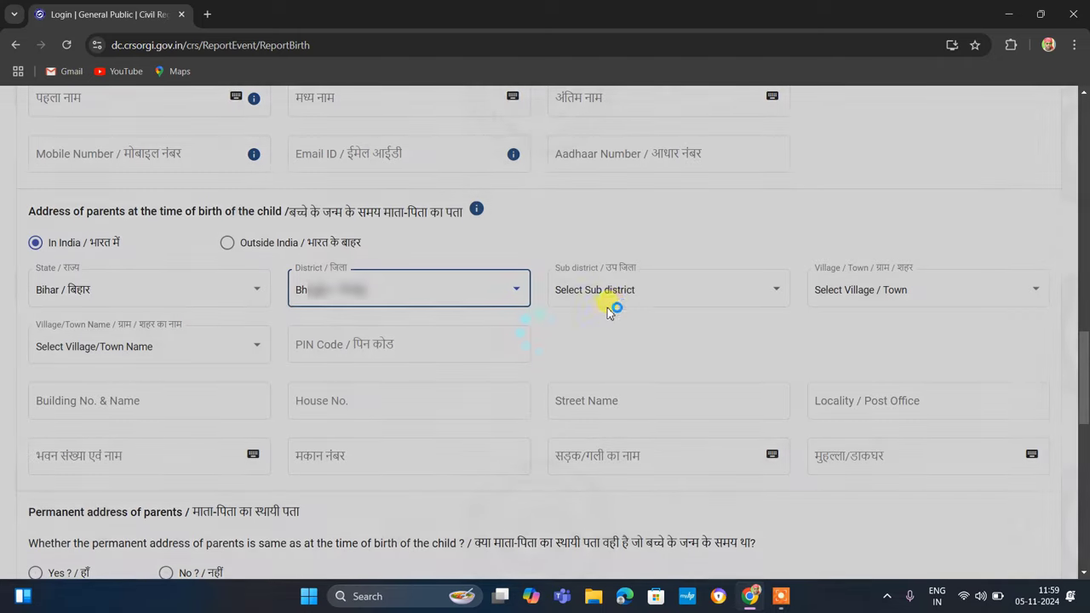
pyautogui.click(618, 305)
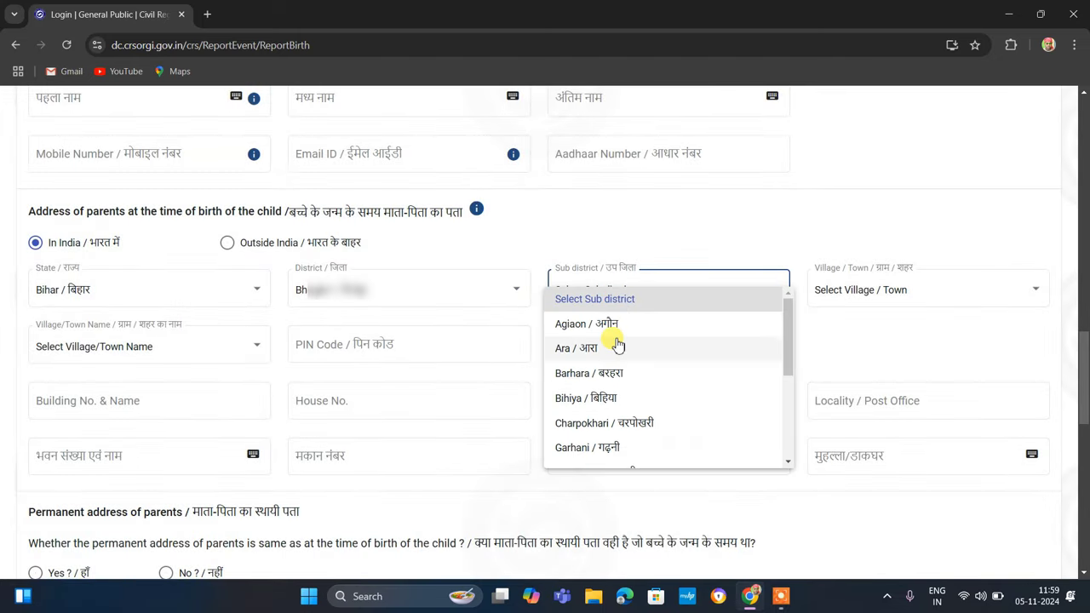
pyautogui.click(599, 399)
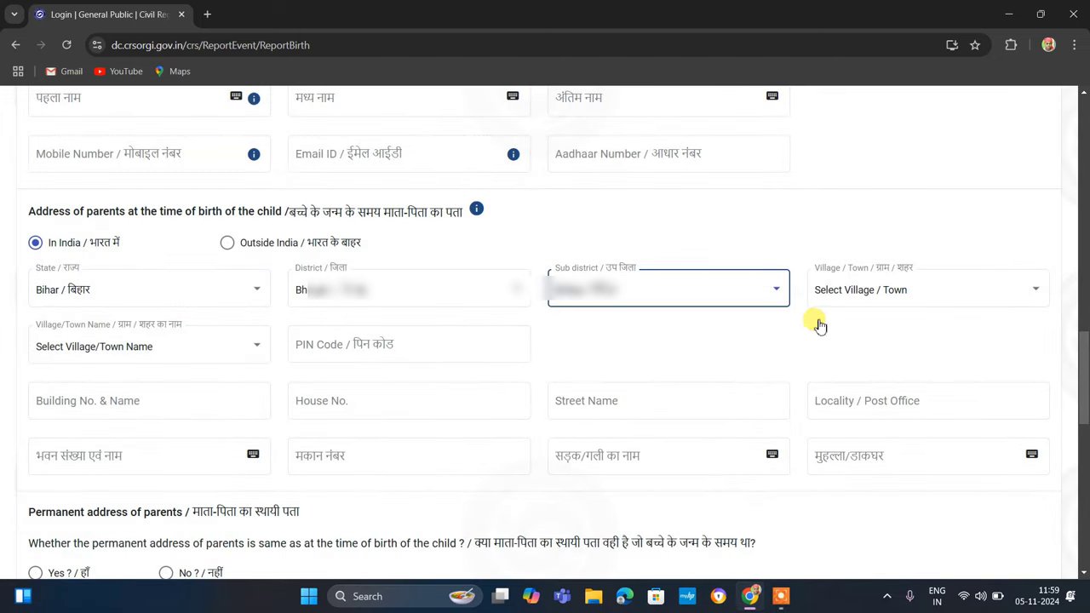
# Set the parents' locality type to Village and select the name of their village
pyautogui.click(882, 293)
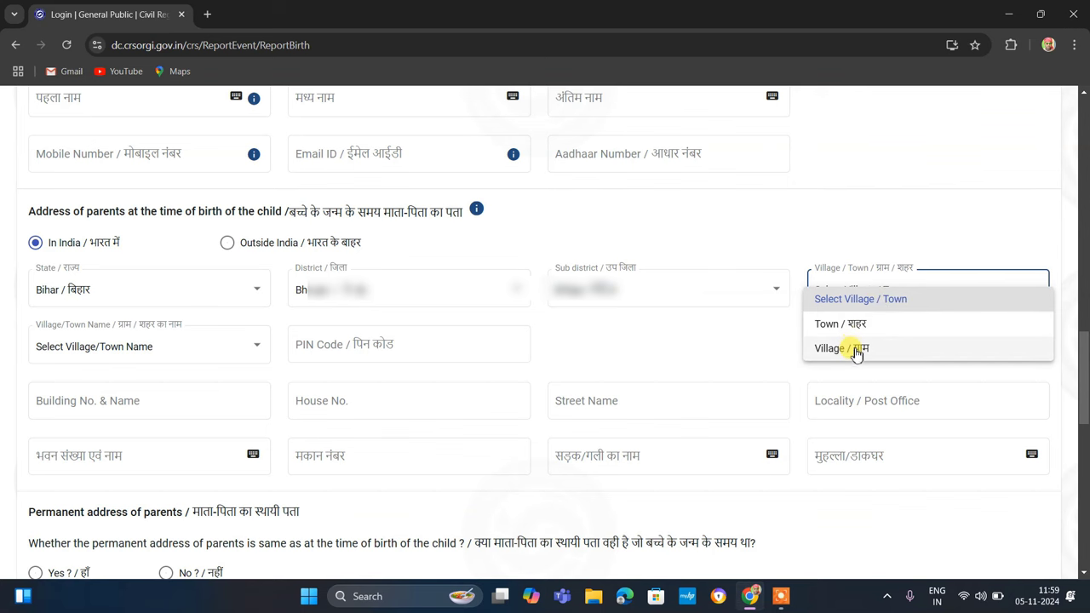
pyautogui.click(856, 351)
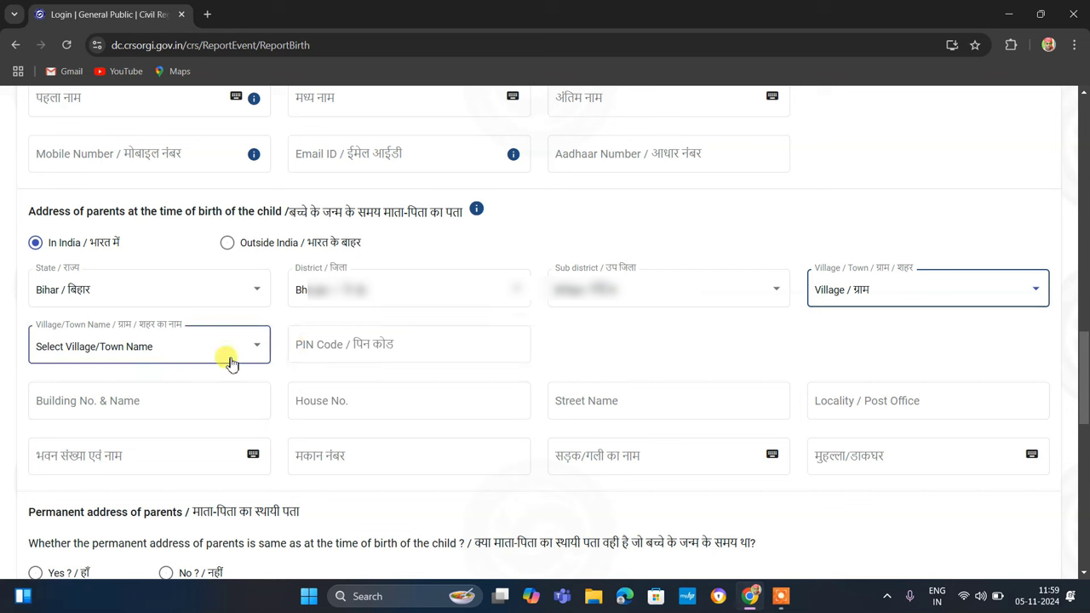
pyautogui.click(169, 353)
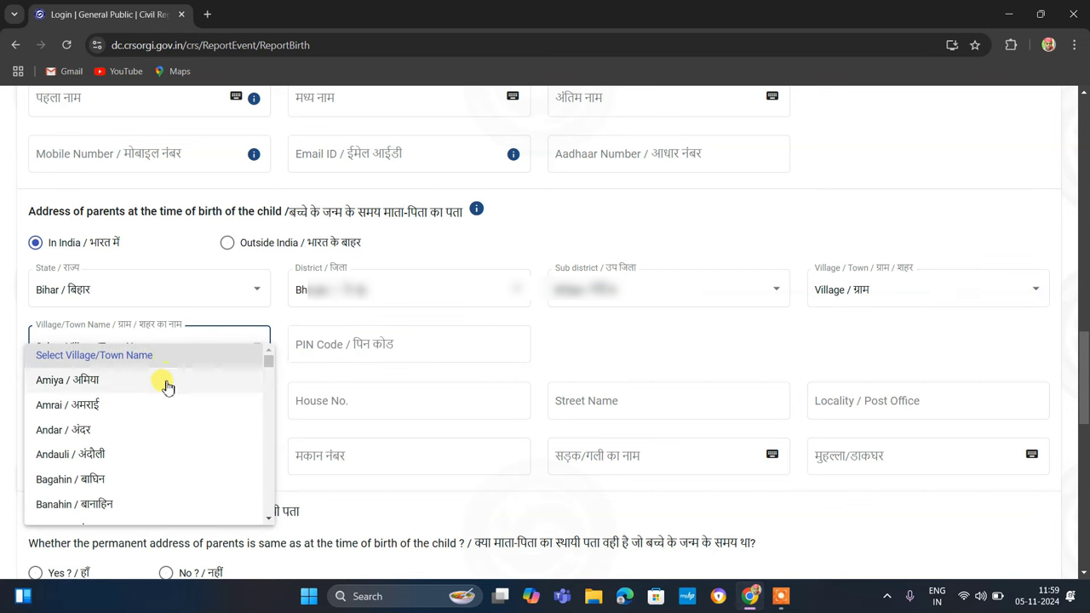
pyautogui.scroll(-15, 163, 409)
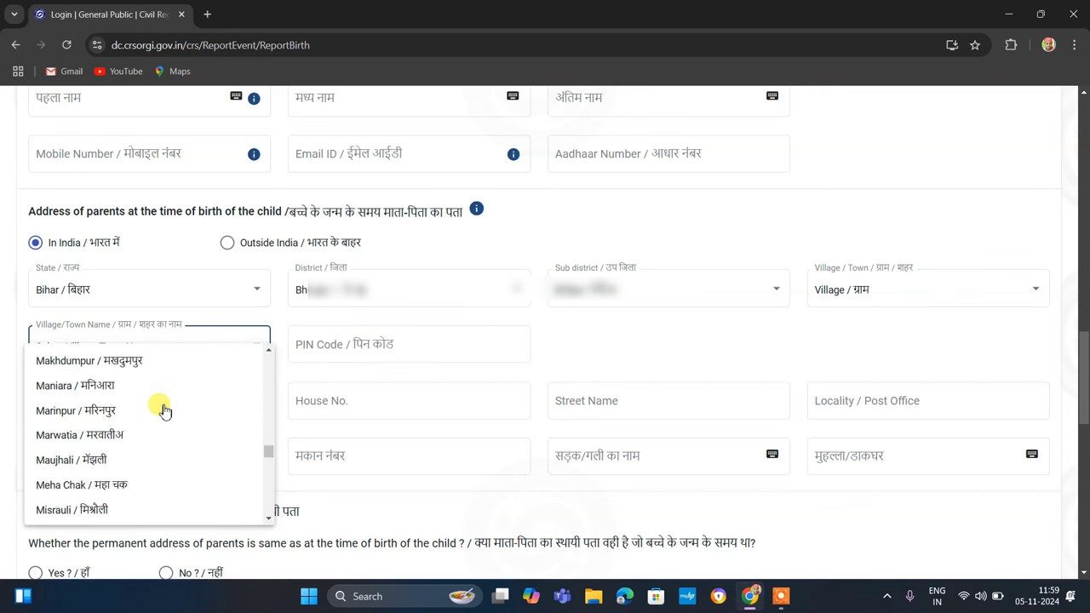
pyautogui.scroll(-15, 162, 411)
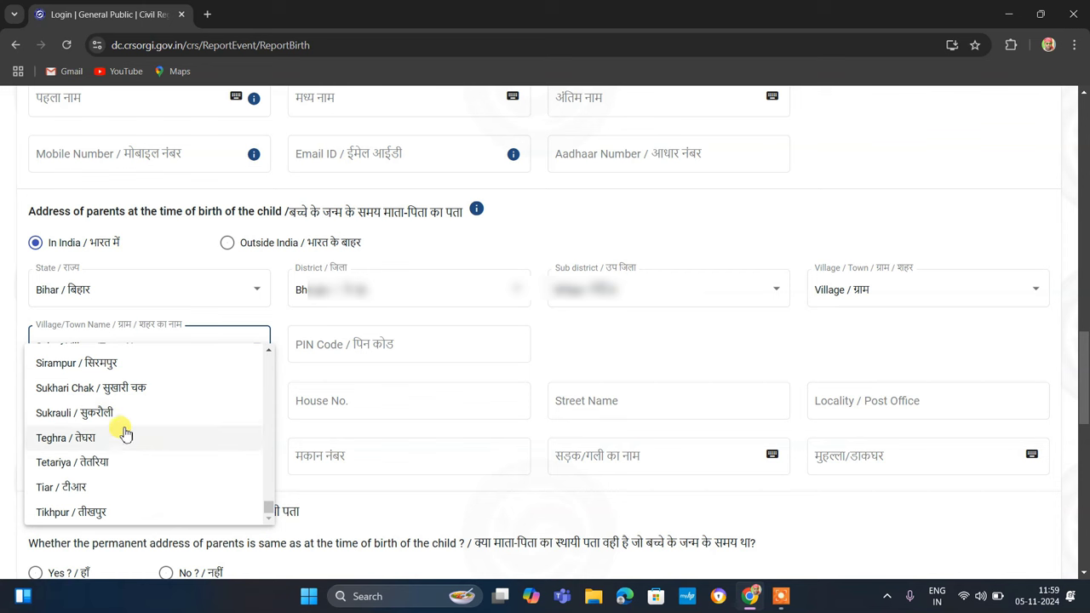
pyautogui.click(110, 440)
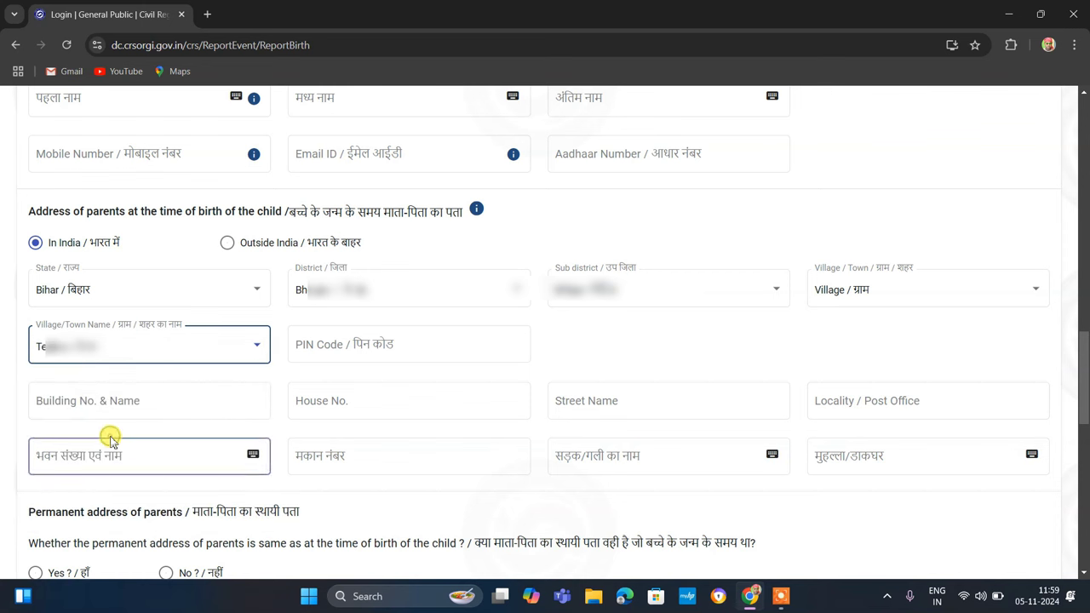
# Enter the postal PIN code for the parents' address at the time of birth
pyautogui.click(350, 360)
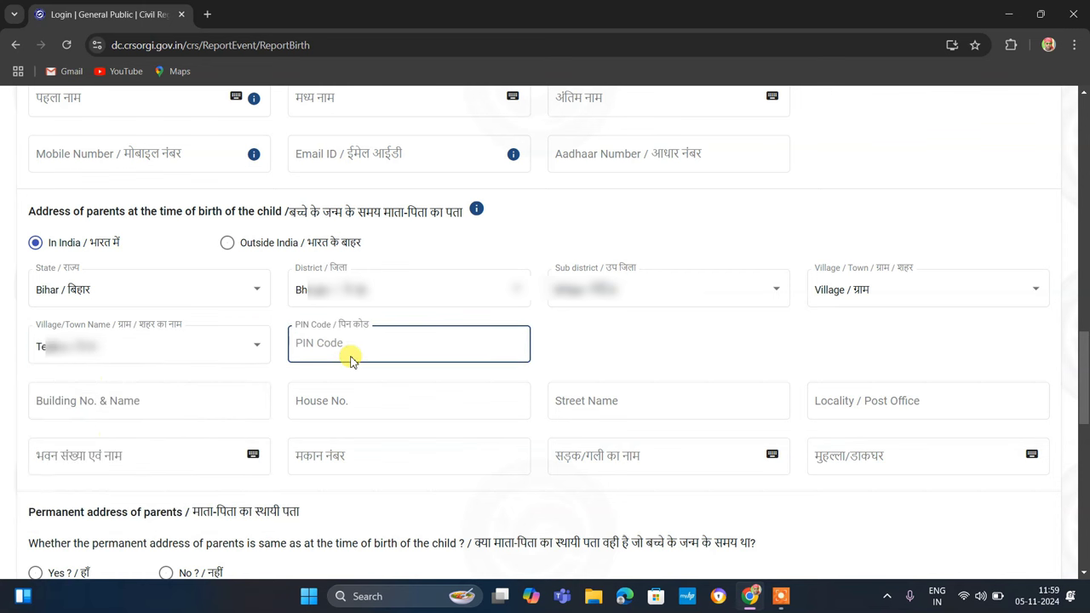
pyautogui.write('8')
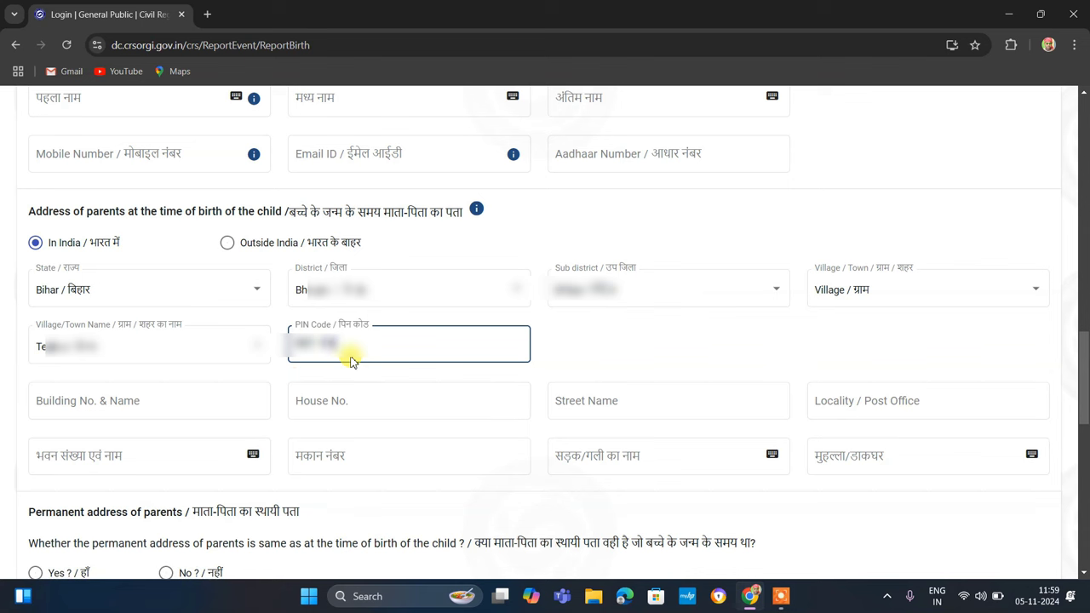
pyautogui.click(164, 403)
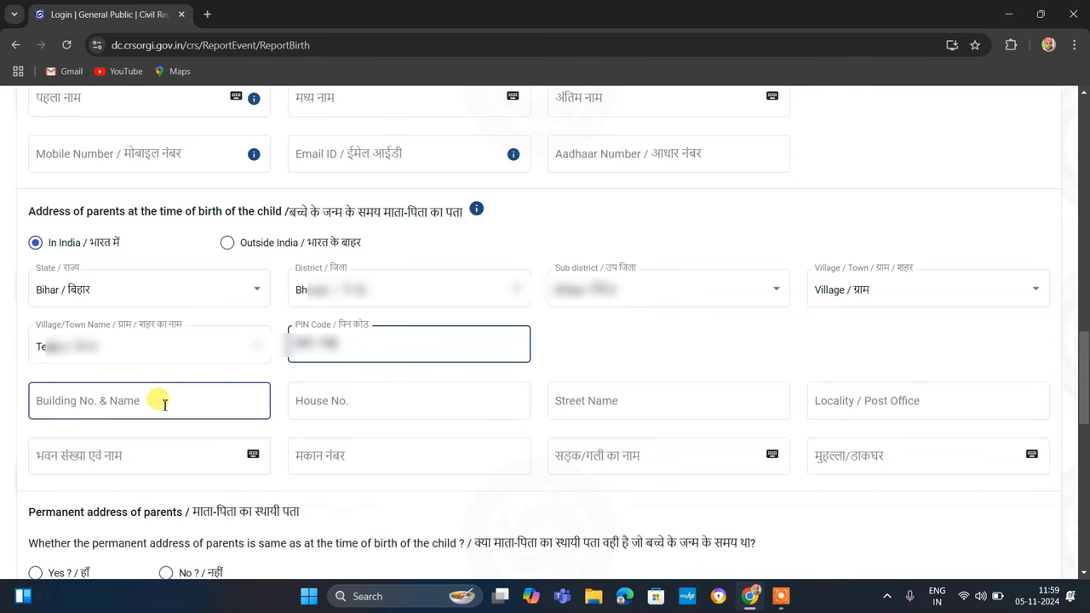
pyautogui.click(297, 401)
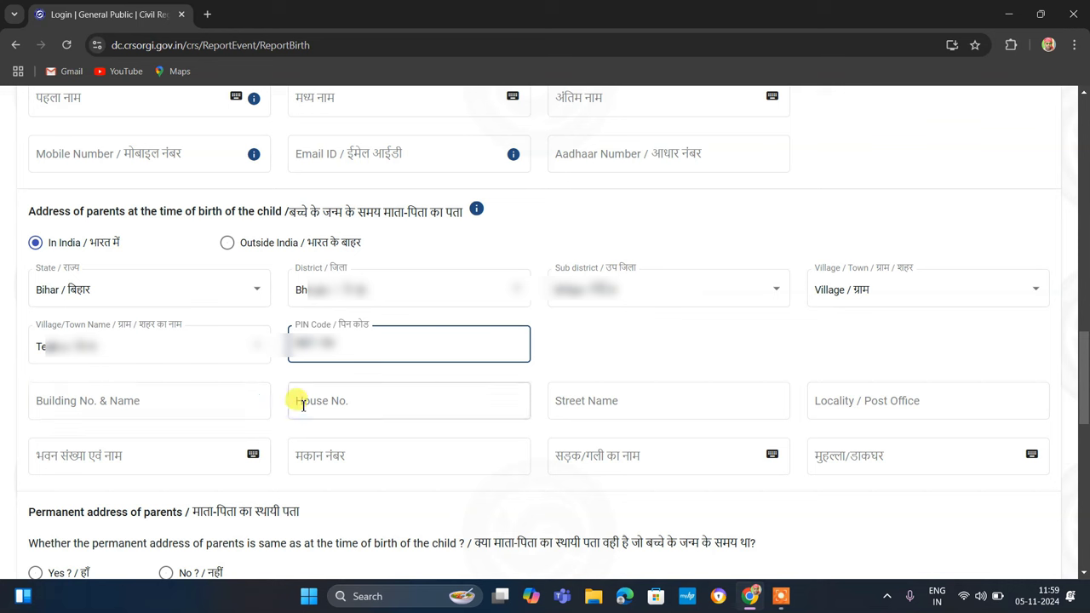
# Fill in the building, house number, street and locality of the parents' address, and mark their permanent address as the same
pyautogui.click(586, 394)
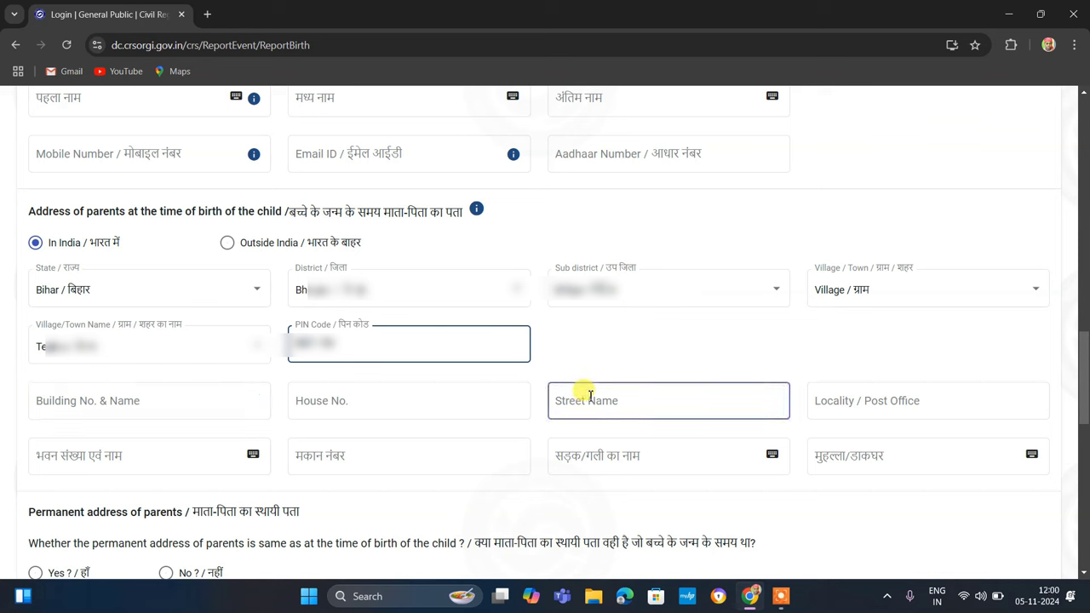
pyautogui.click(831, 399)
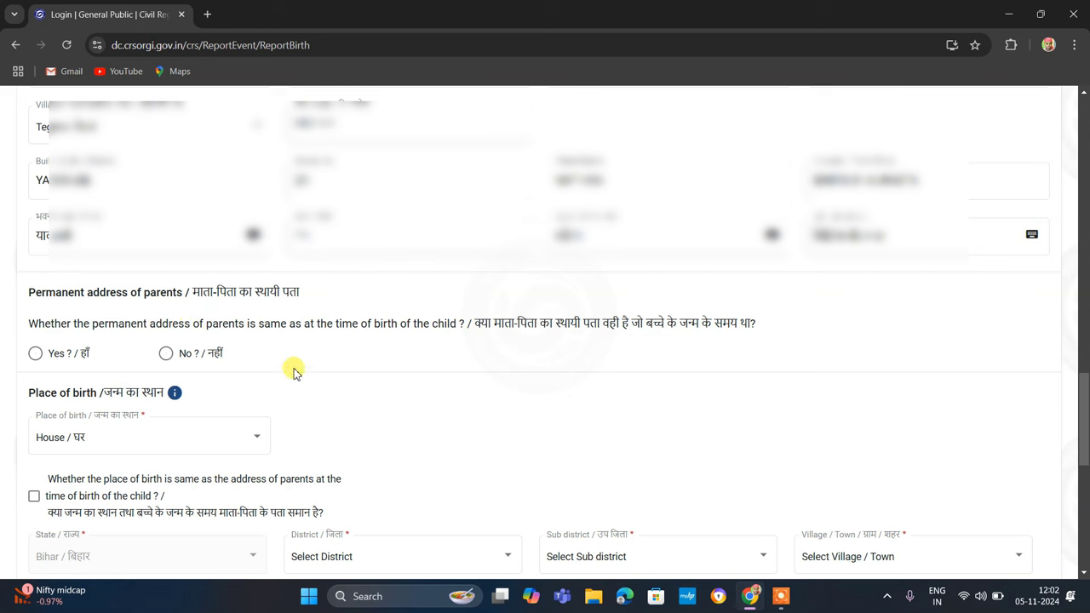
pyautogui.click(34, 356)
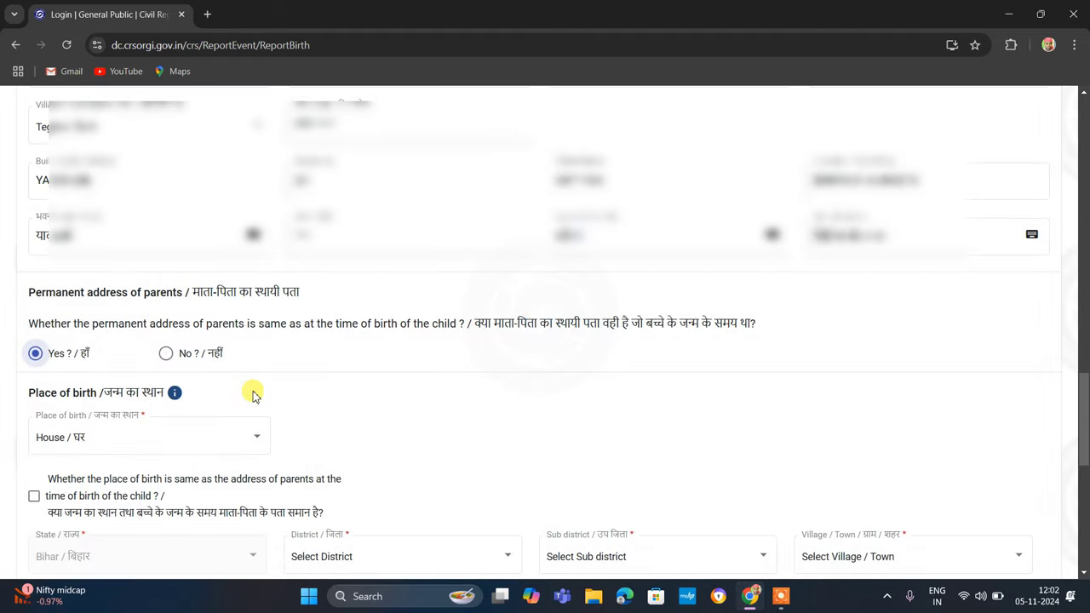
# Set the child's place of birth to House
pyautogui.scroll(-1, 252, 397)
pyautogui.scroll(-2, 252, 396)
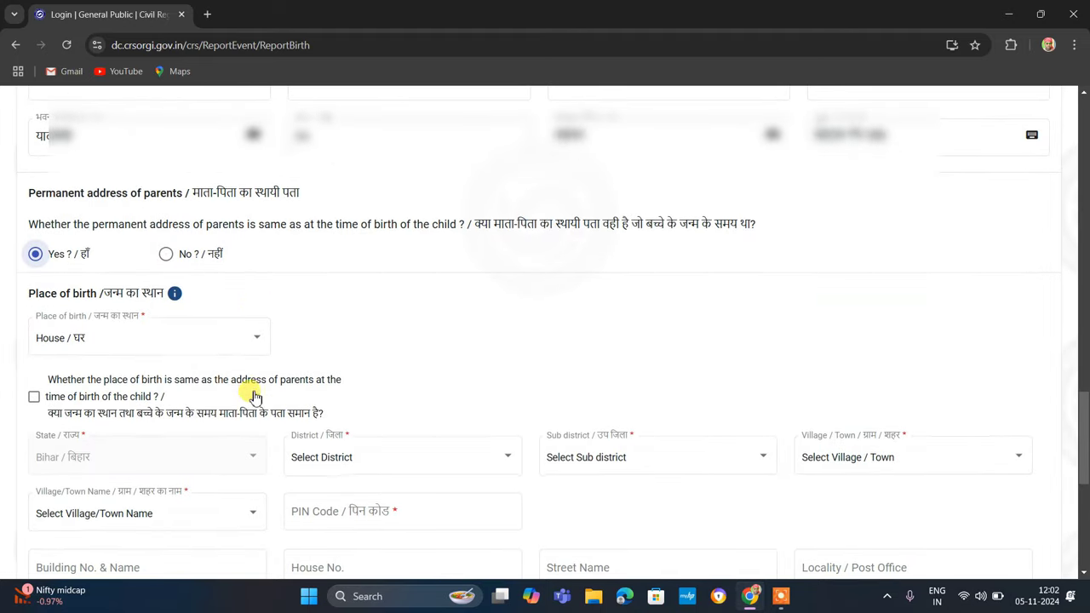
pyautogui.click(179, 341)
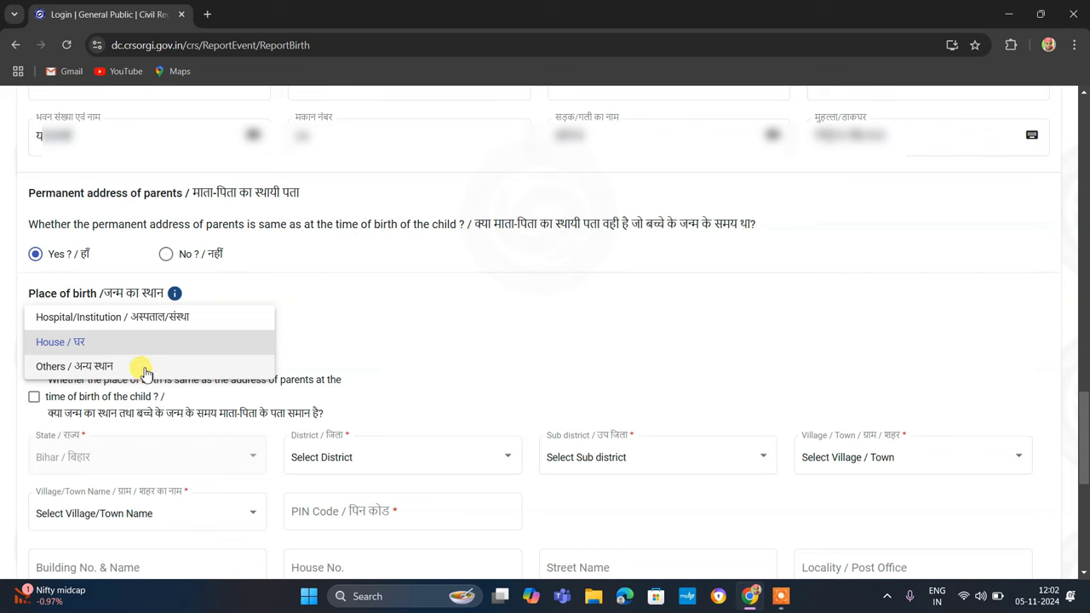
pyautogui.click(134, 343)
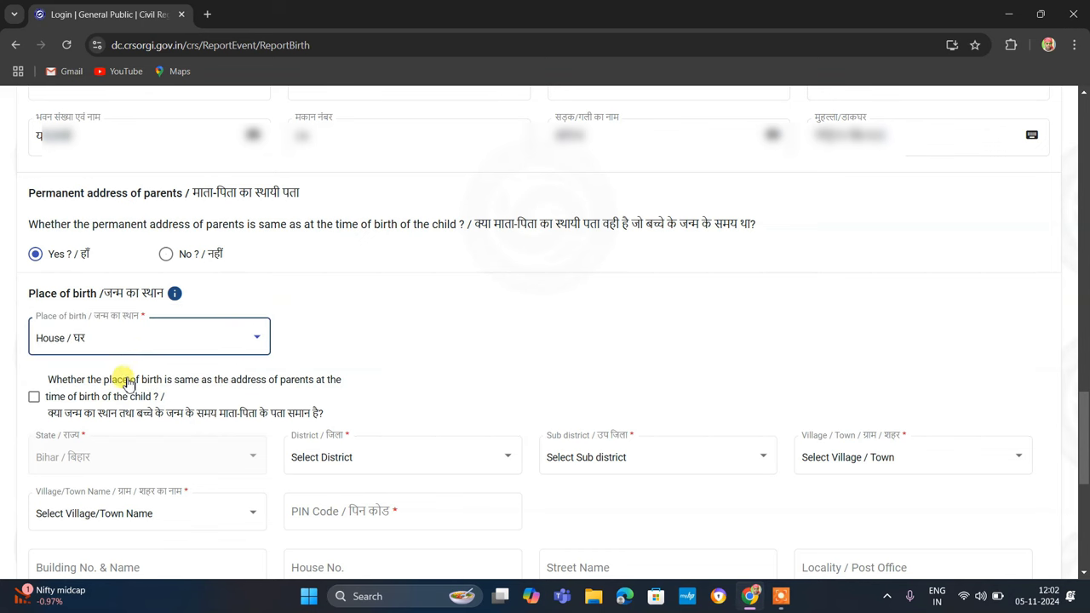
pyautogui.scroll(-2, 125, 383)
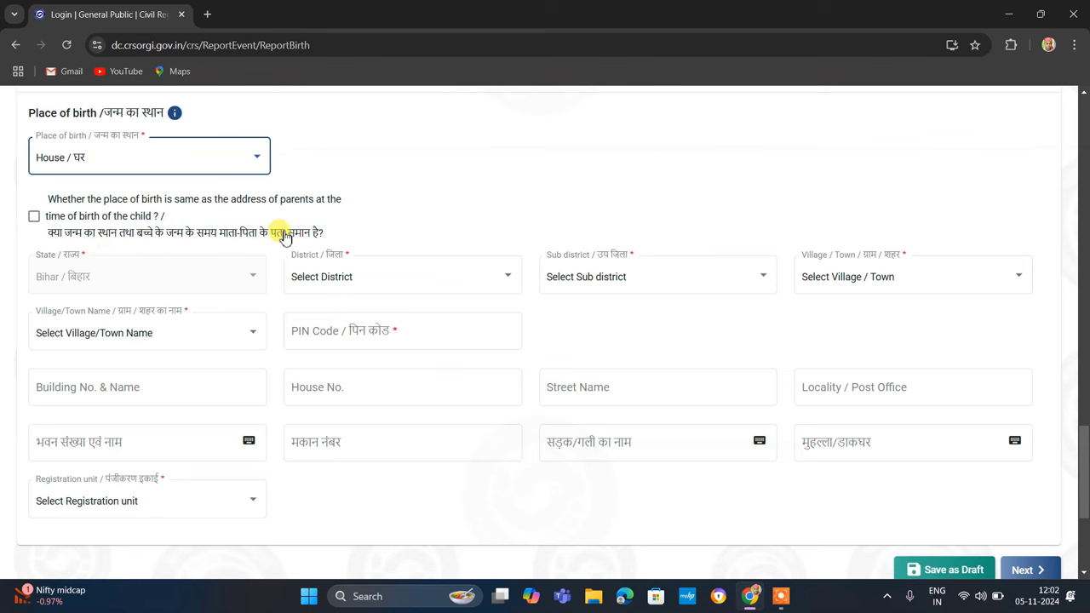
# Fill in the birthplace's district, sub district, village and PIN code, and select Ara Gramin as the registration unit
pyautogui.click(34, 218)
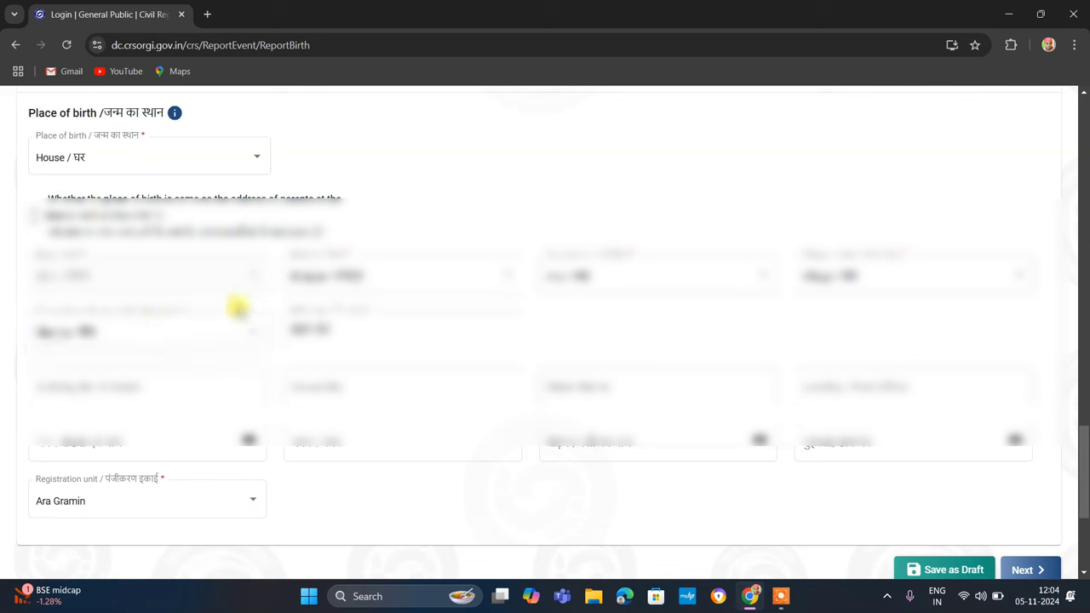
pyautogui.click(413, 322)
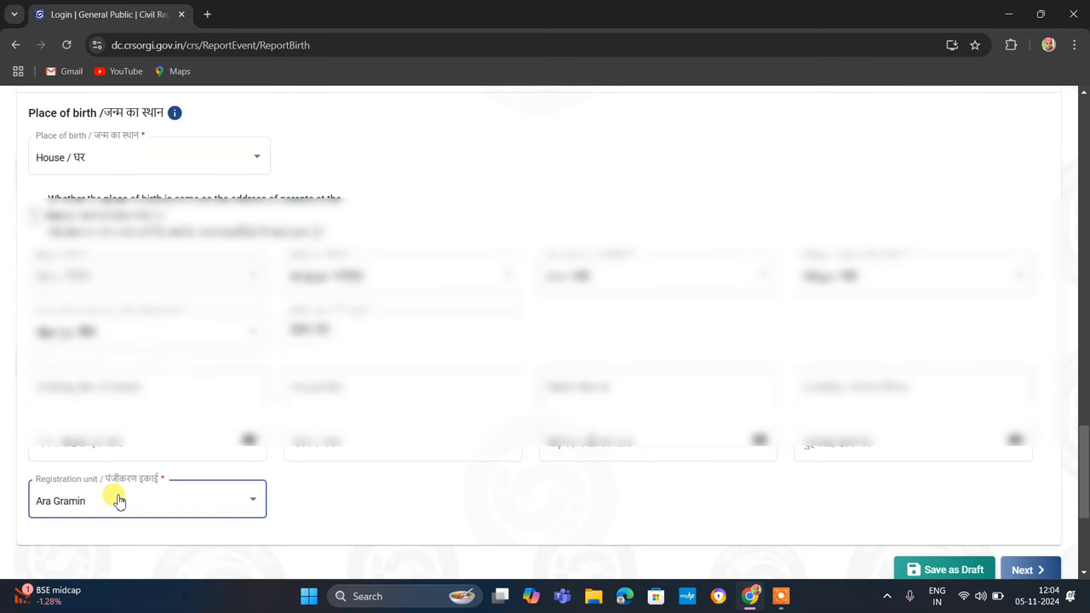
pyautogui.click(151, 502)
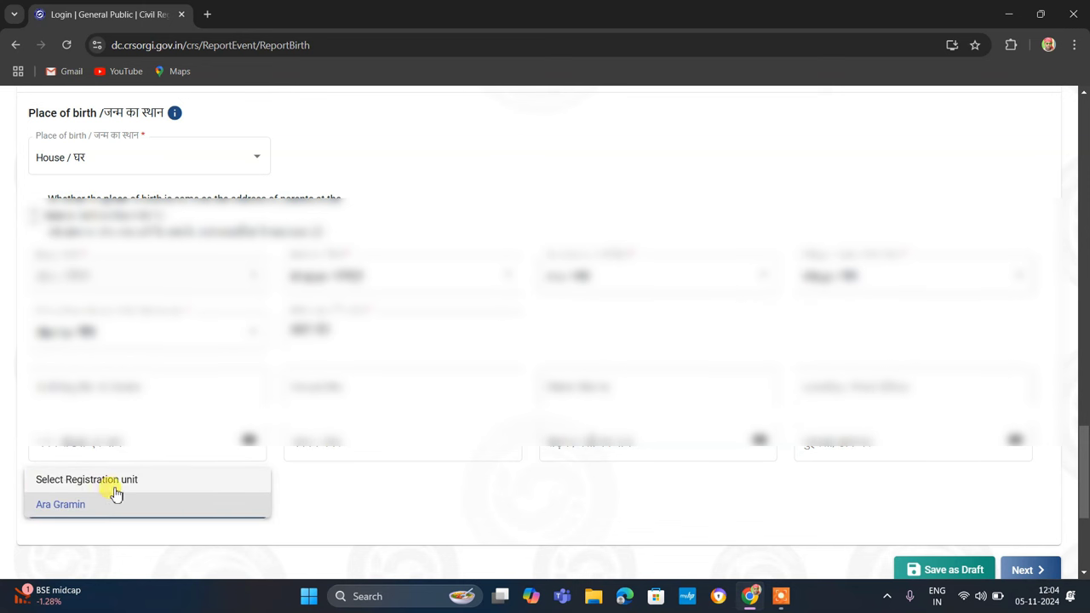
pyautogui.click(367, 501)
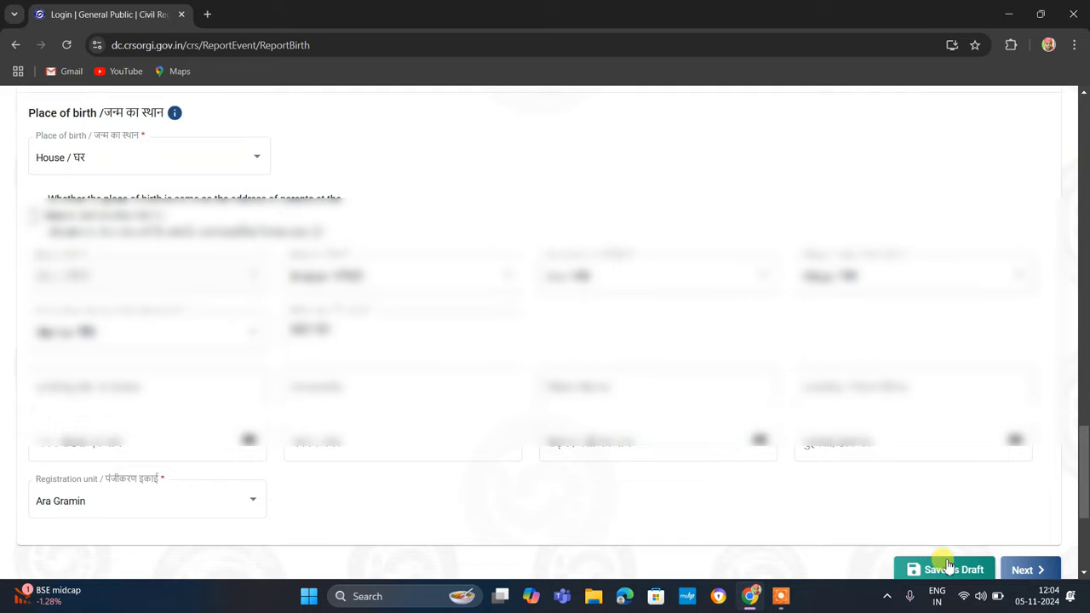
# Save the form as a draft and, in Statistical Information, copy the mother's residence from the parents' address at the time of birth
pyautogui.scroll(-1, 947, 567)
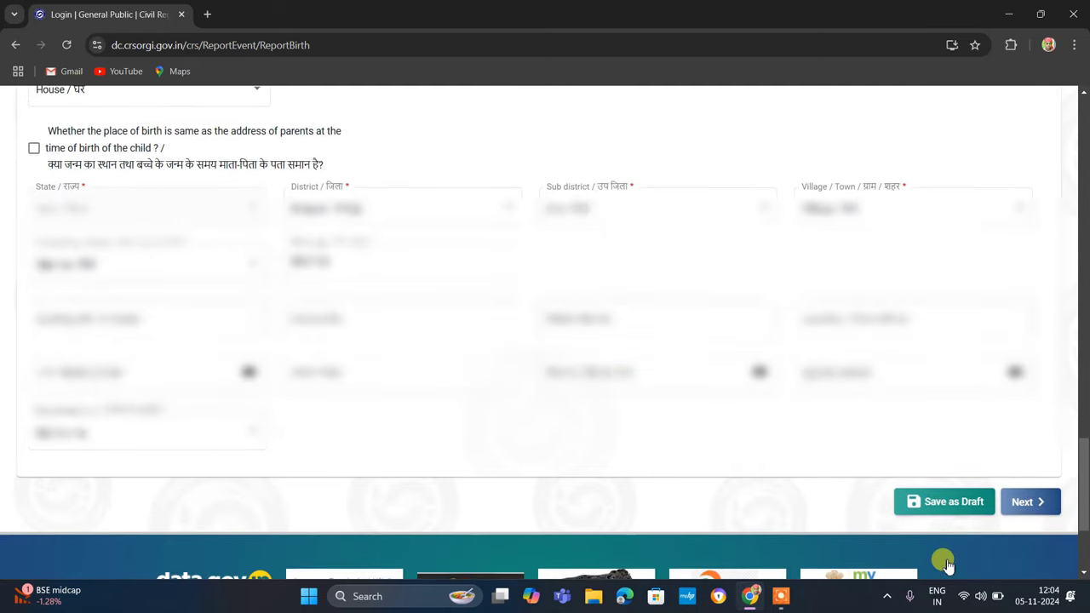
pyautogui.click(950, 502)
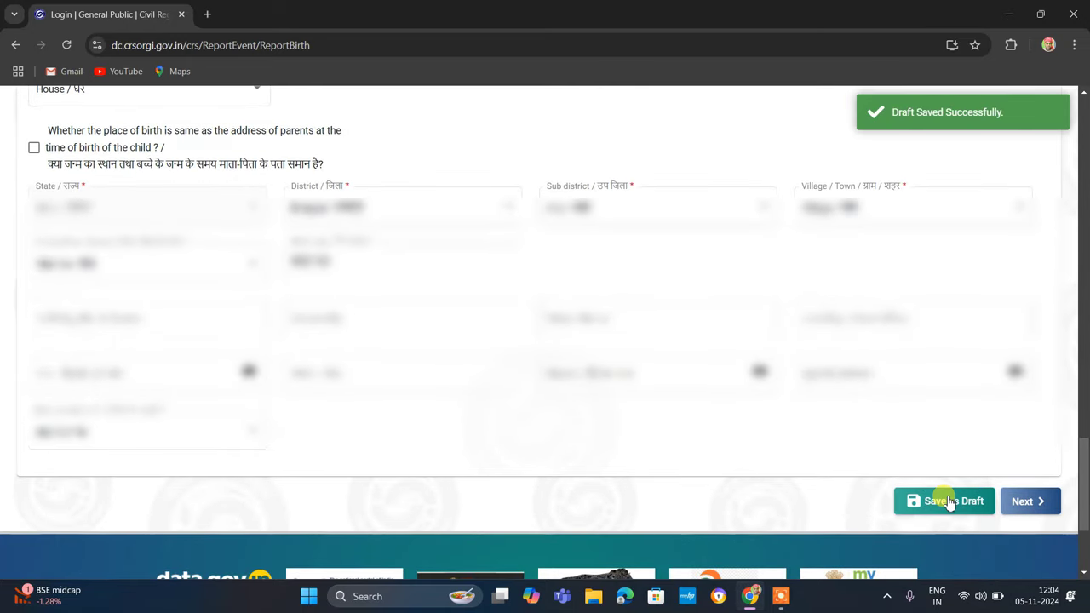
pyautogui.click(1021, 501)
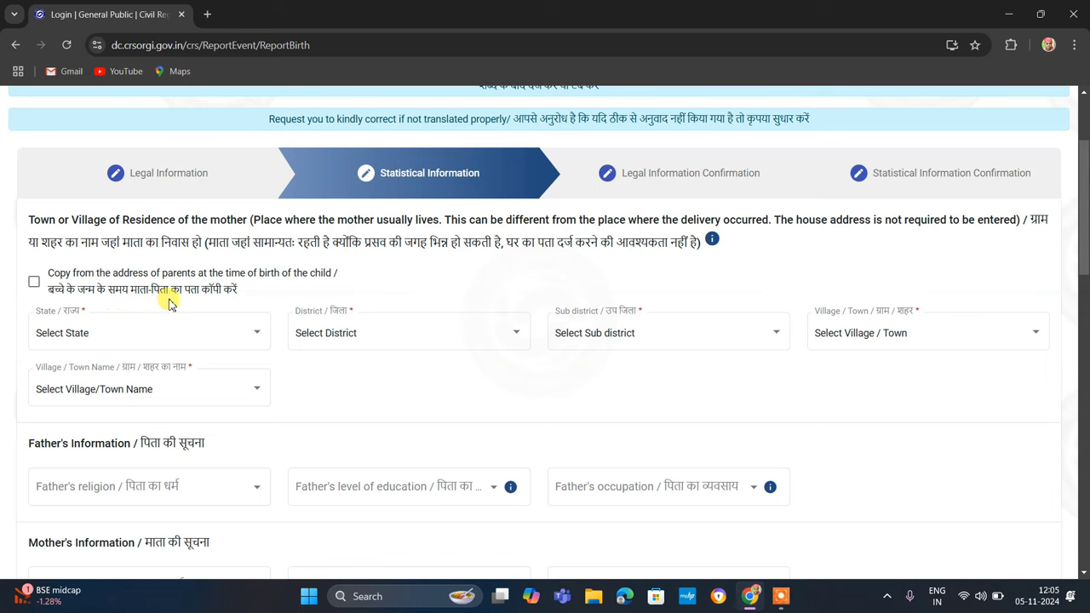
pyautogui.click(36, 284)
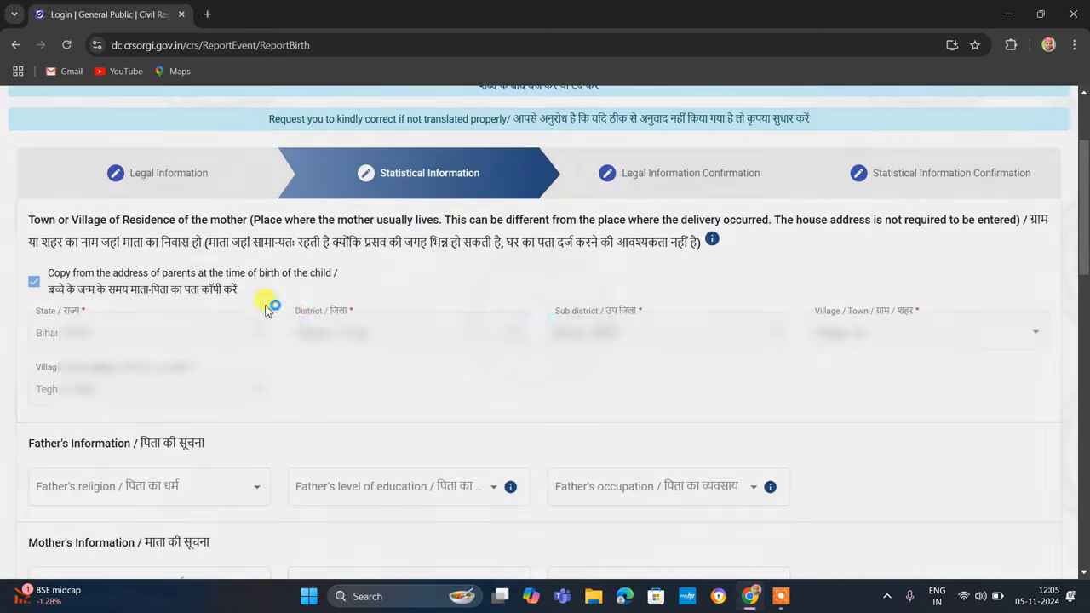
# Set the father's religion to Hindu, level of education to Class 12 and occupation to Cultivator
pyautogui.scroll(-3, 296, 316)
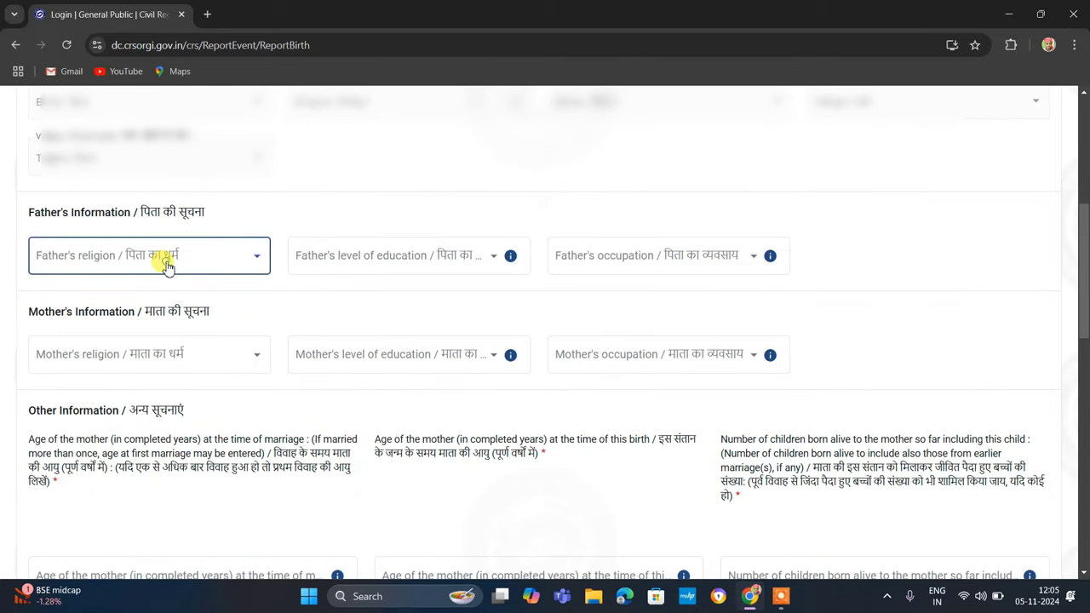
pyautogui.click(166, 266)
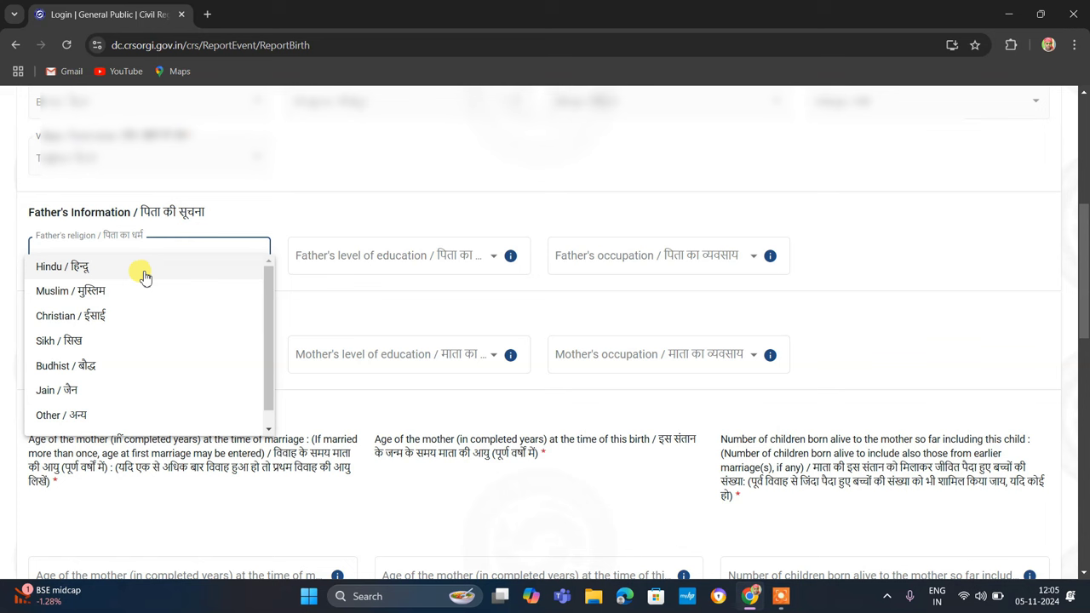
pyautogui.click(145, 276)
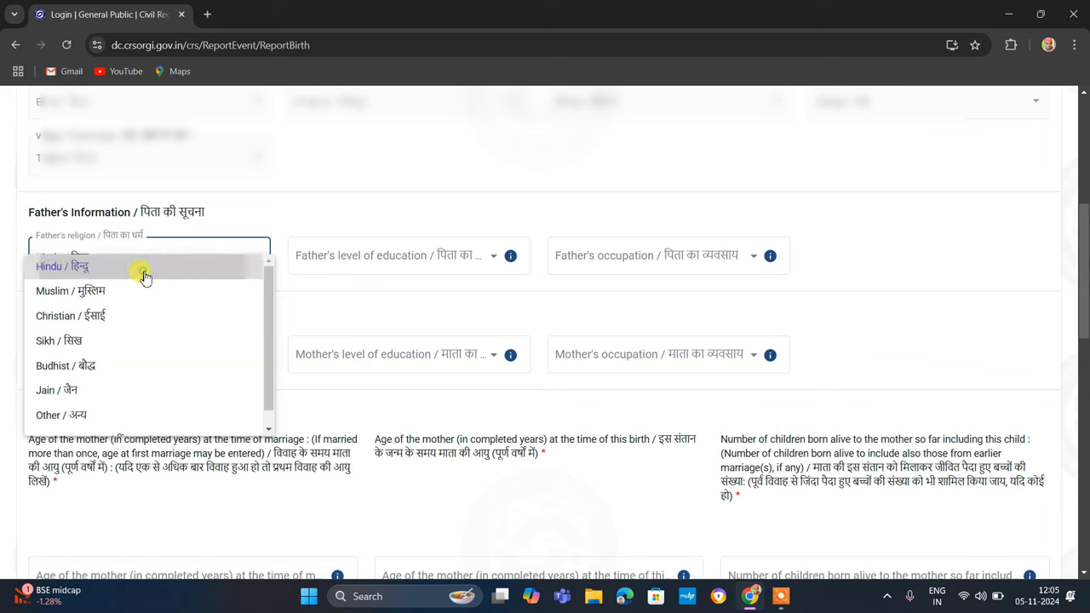
pyautogui.click(381, 260)
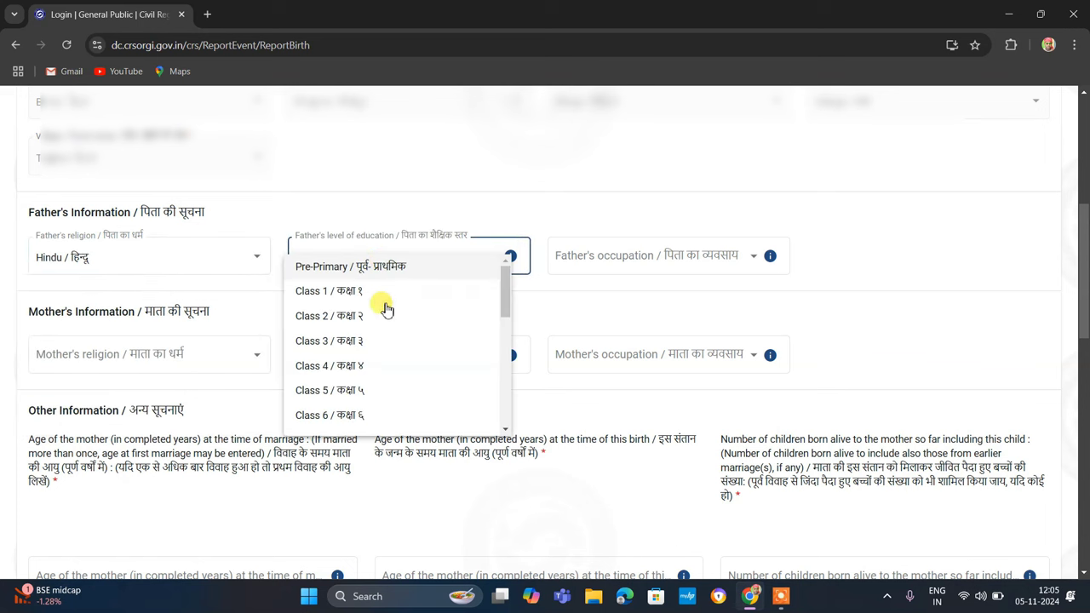
pyautogui.scroll(-4, 387, 370)
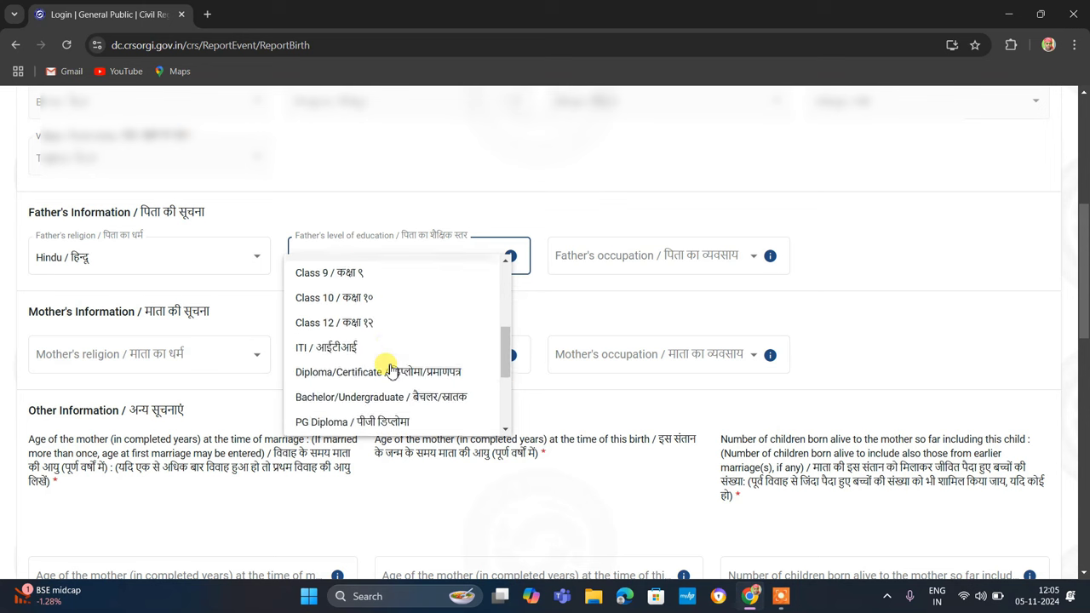
pyautogui.scroll(-1, 391, 371)
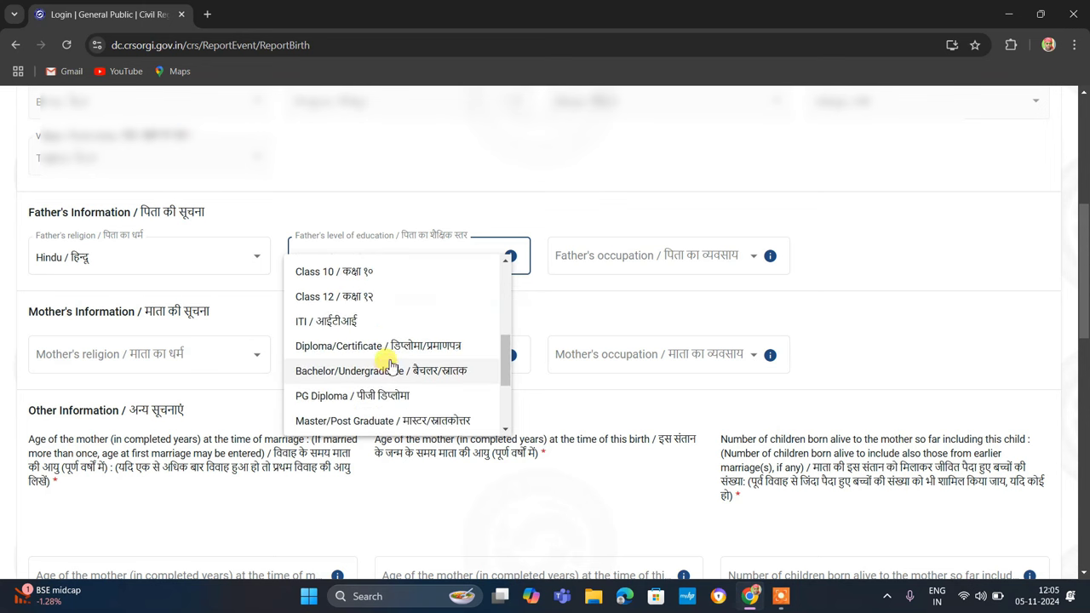
pyautogui.click(385, 298)
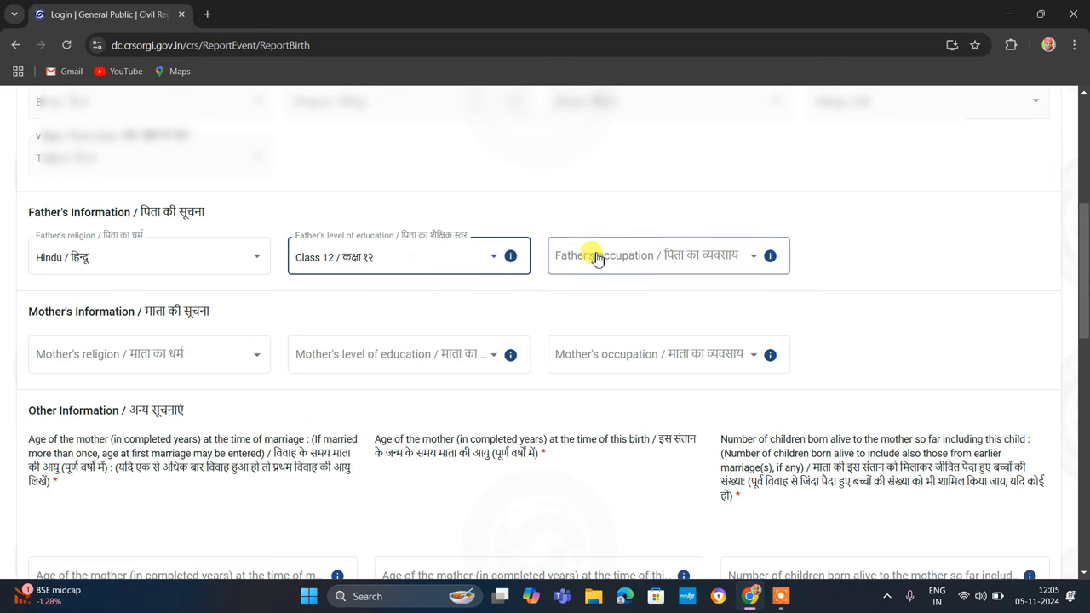
pyautogui.click(629, 262)
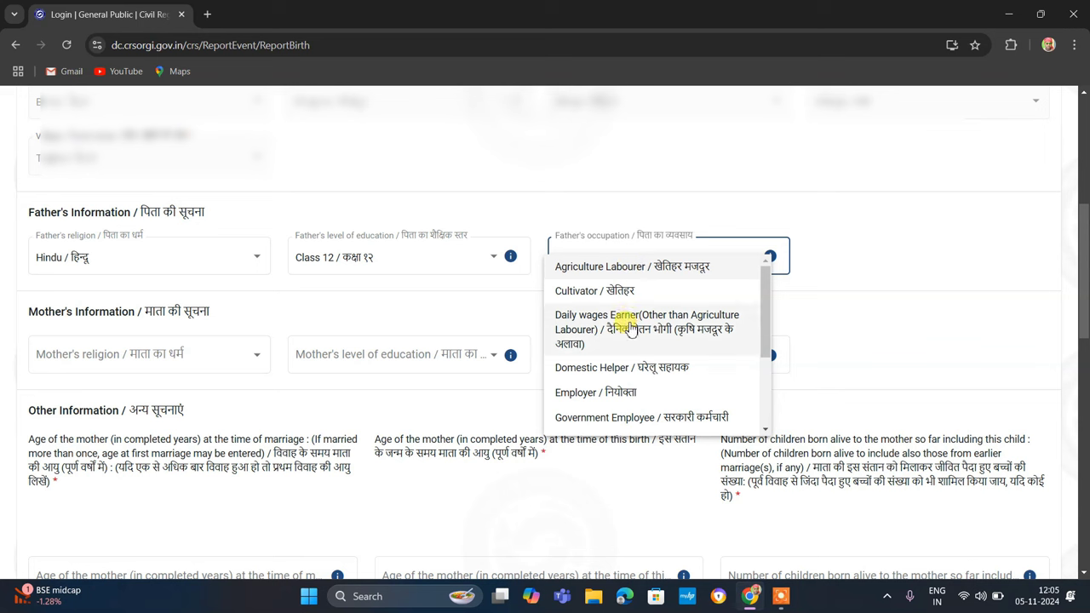
pyautogui.click(595, 290)
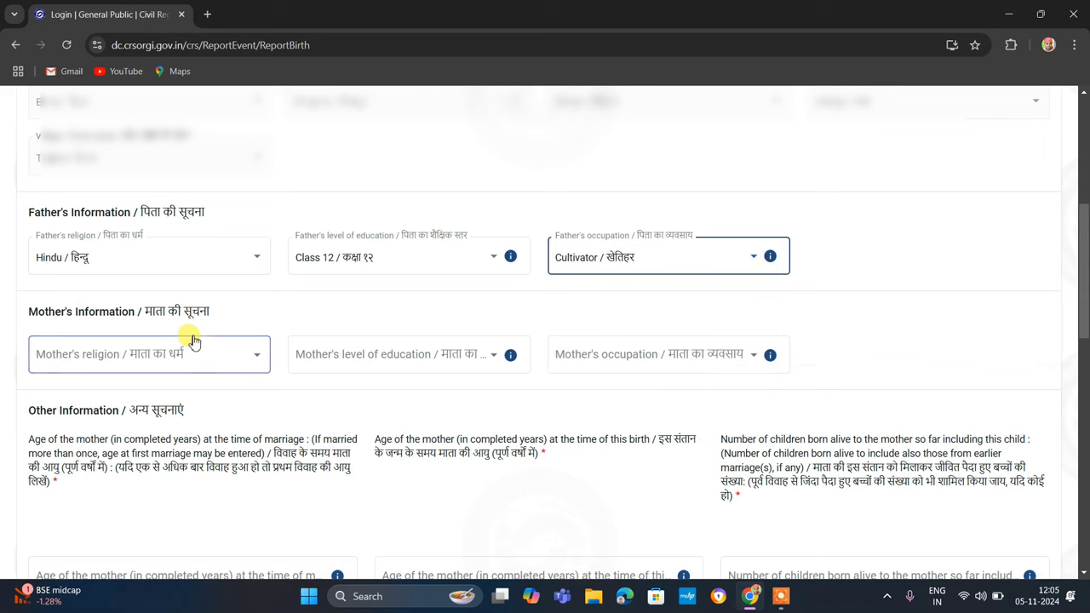
# Set the mother's religion to Hindu, level of education to Class 10 and occupation to Domestic Helper
pyautogui.click(122, 361)
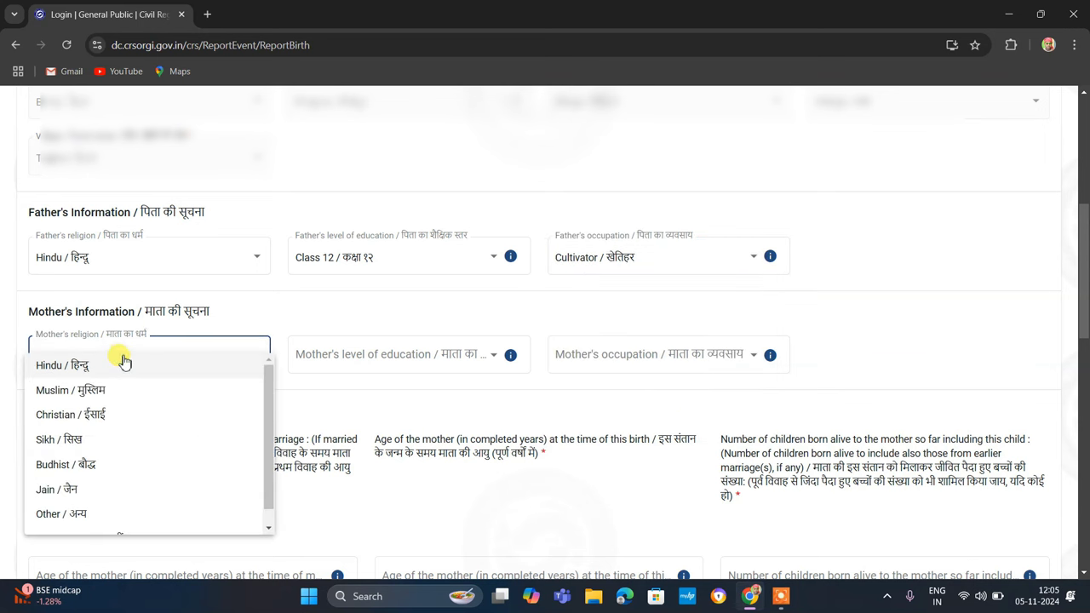
pyautogui.click(119, 372)
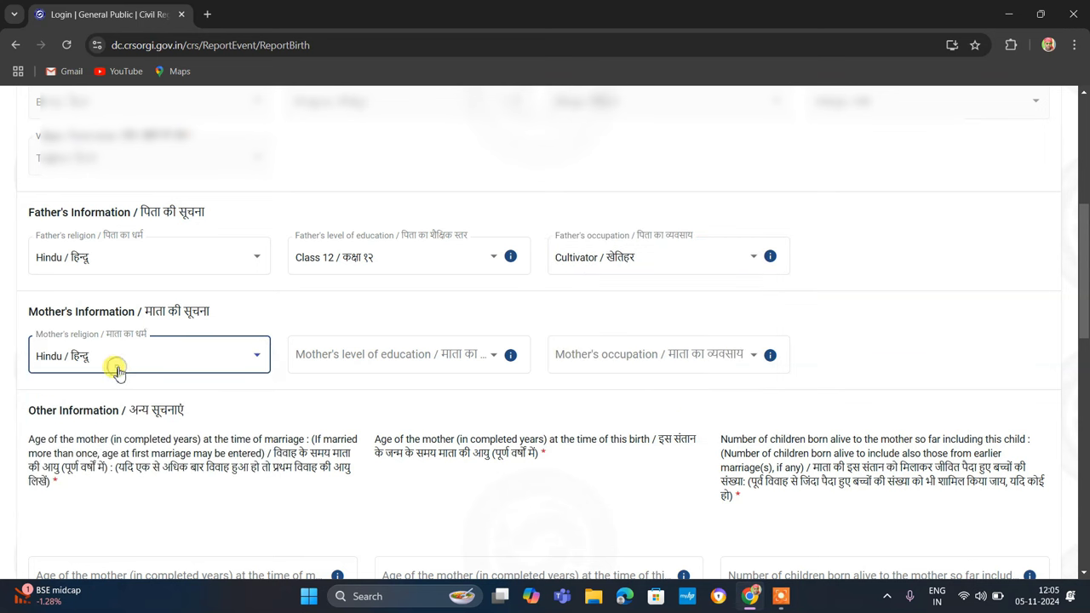
pyautogui.click(337, 364)
pyautogui.click(337, 362)
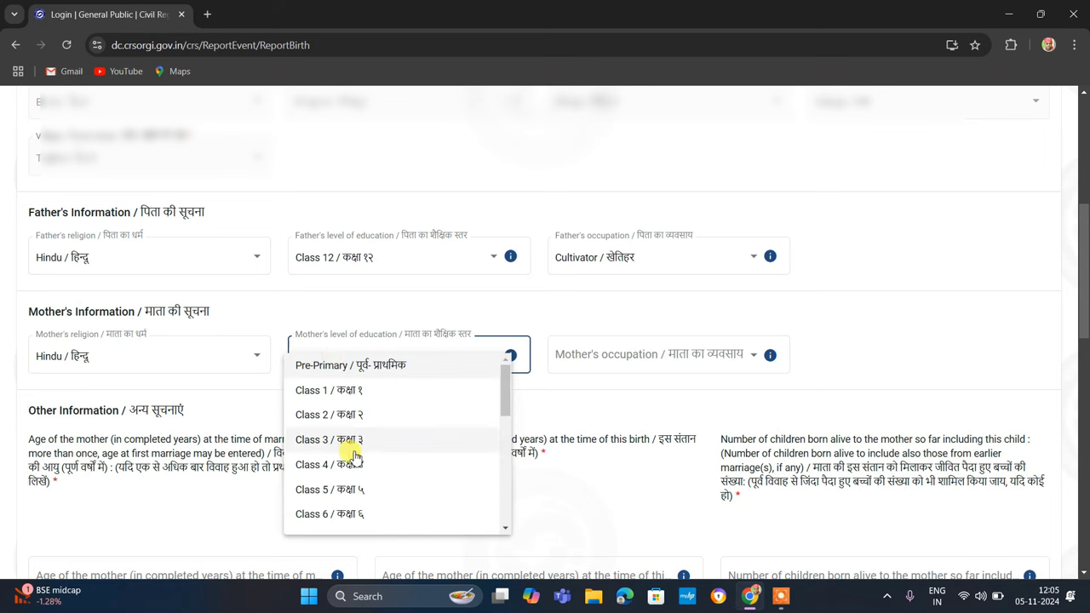
pyautogui.scroll(-2, 351, 451)
pyautogui.click(356, 479)
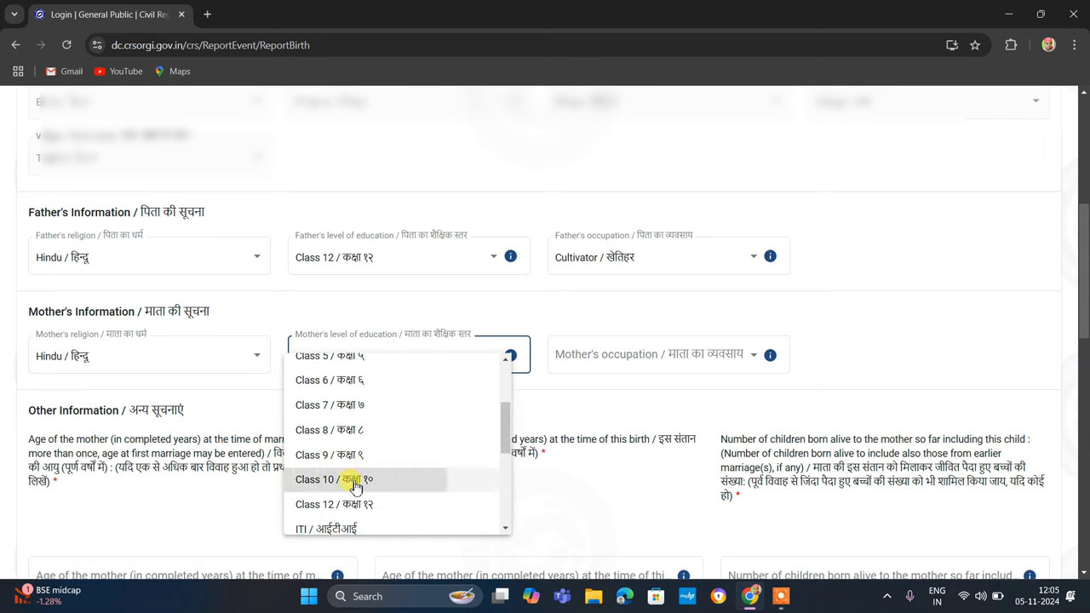
pyautogui.click(678, 357)
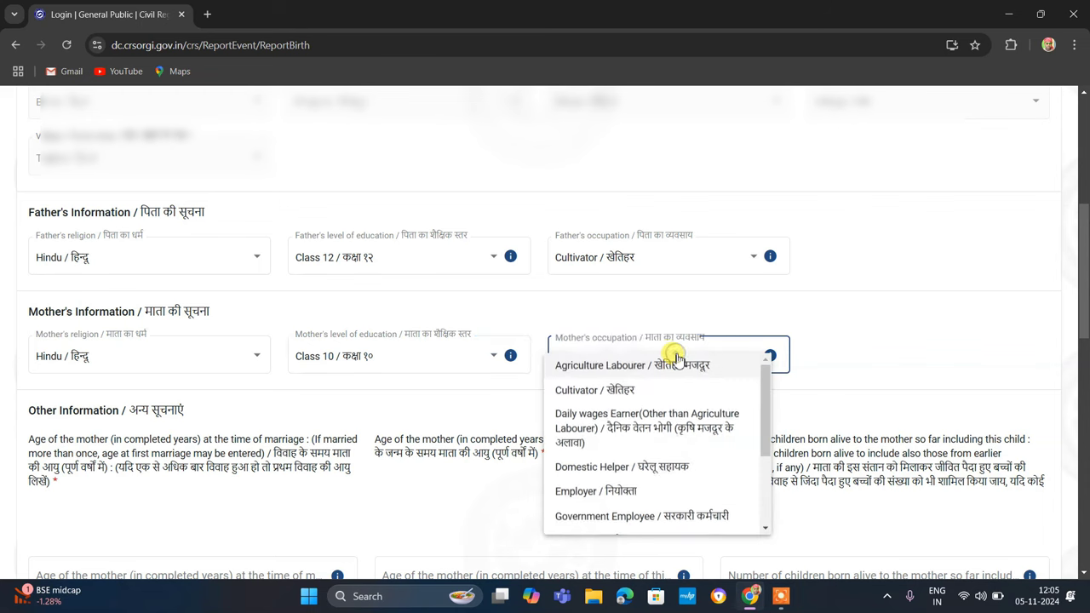
pyautogui.click(622, 467)
# Enter the mother's age as 21 at the time of marriage and 23 at the time of this birth
pyautogui.scroll(-2, 384, 426)
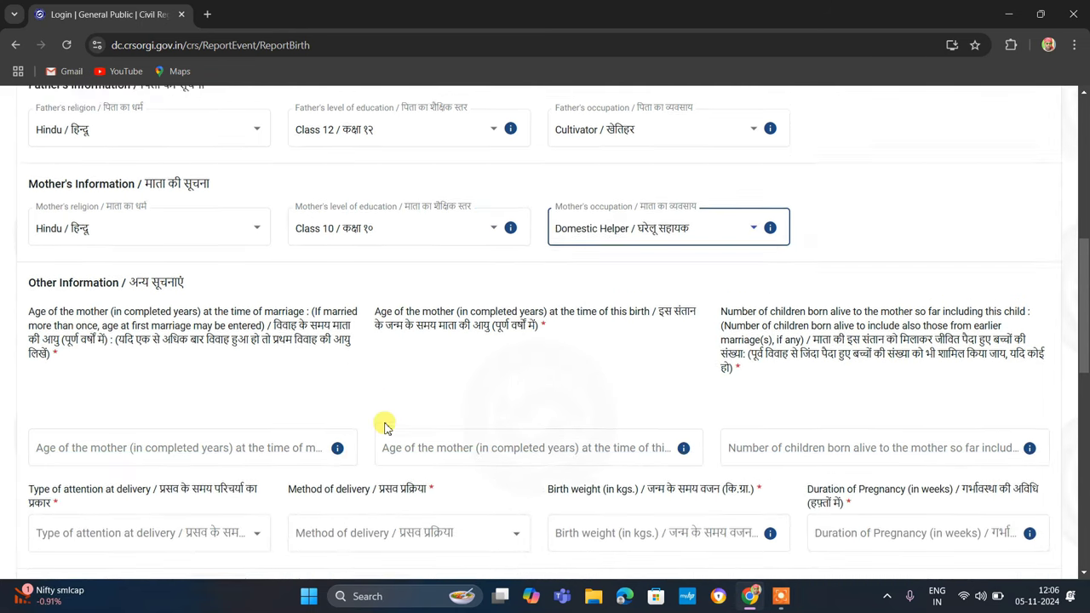
pyautogui.scroll(-2, 384, 426)
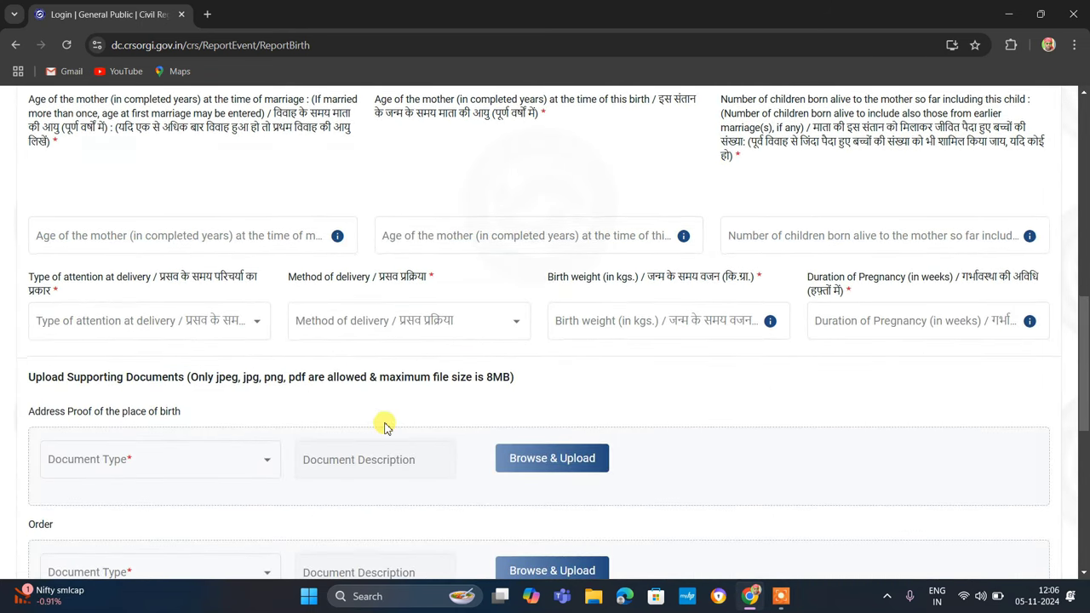
pyautogui.click(126, 240)
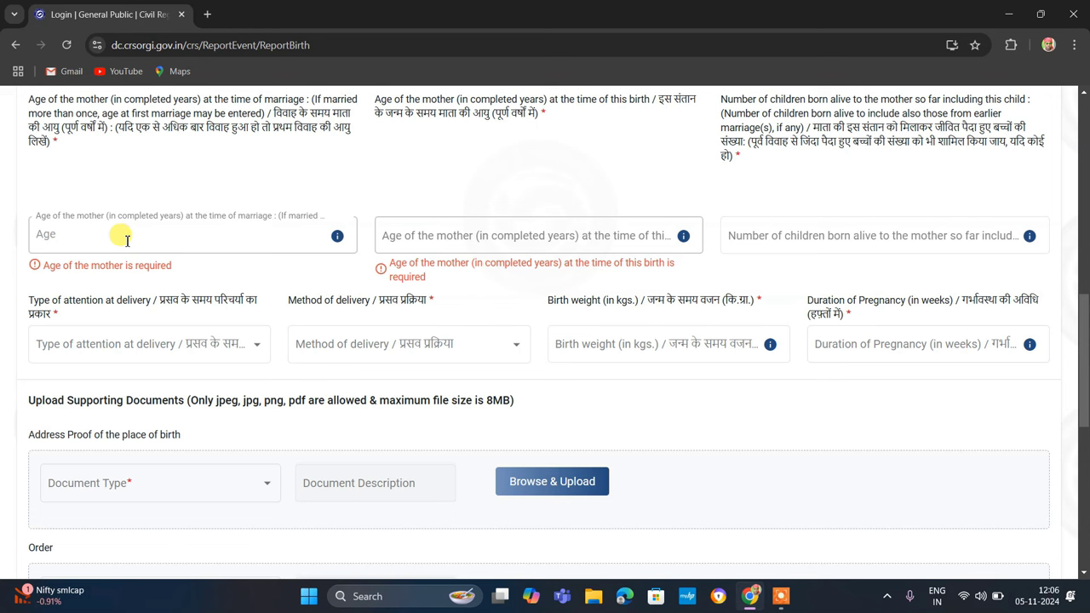
pyautogui.write('21')
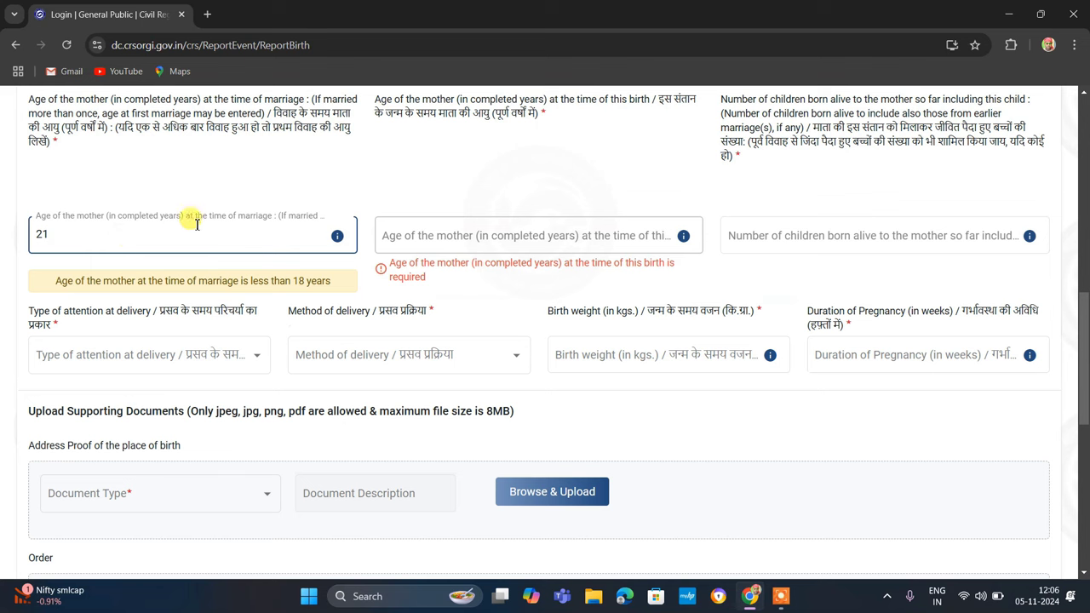
pyautogui.click(447, 236)
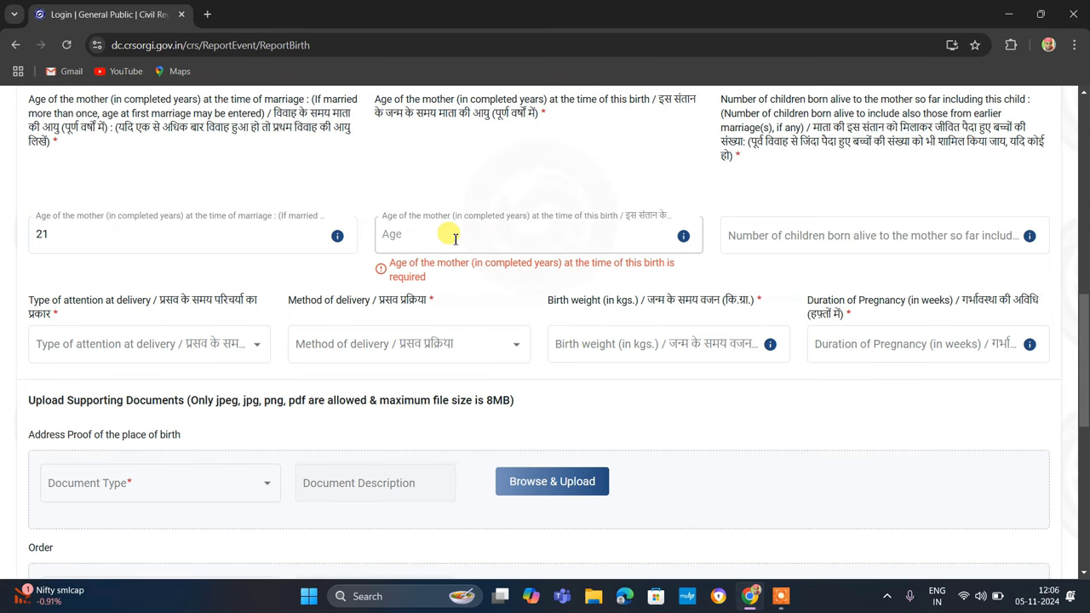
pyautogui.write('23')
pyautogui.click(774, 223)
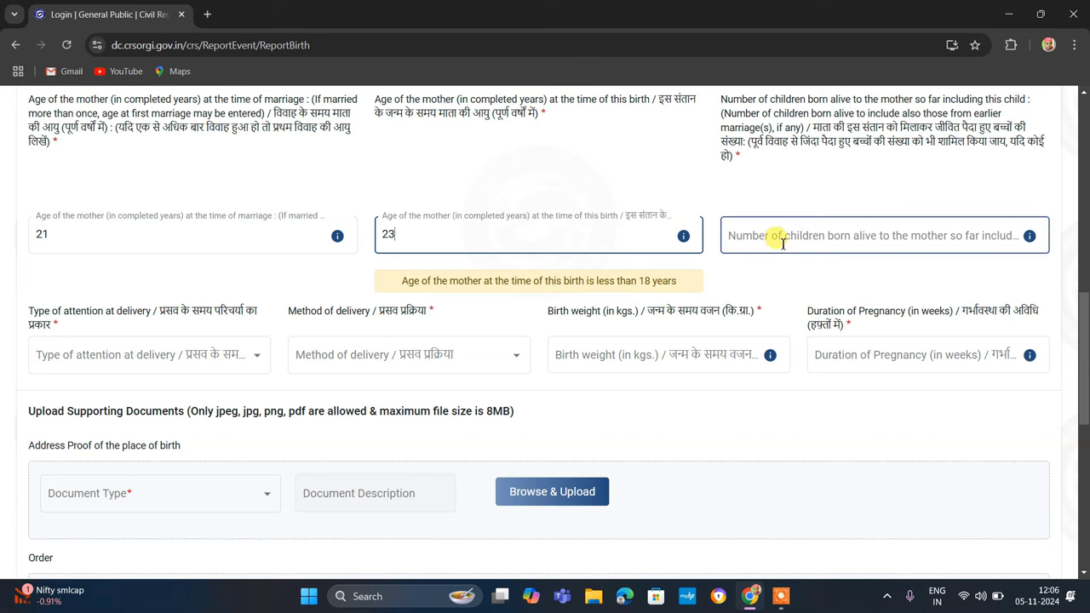
# Enter 1 child born alive to the mother, with Relatives or others as attention at delivery and Normal as method of delivery
pyautogui.click(794, 240)
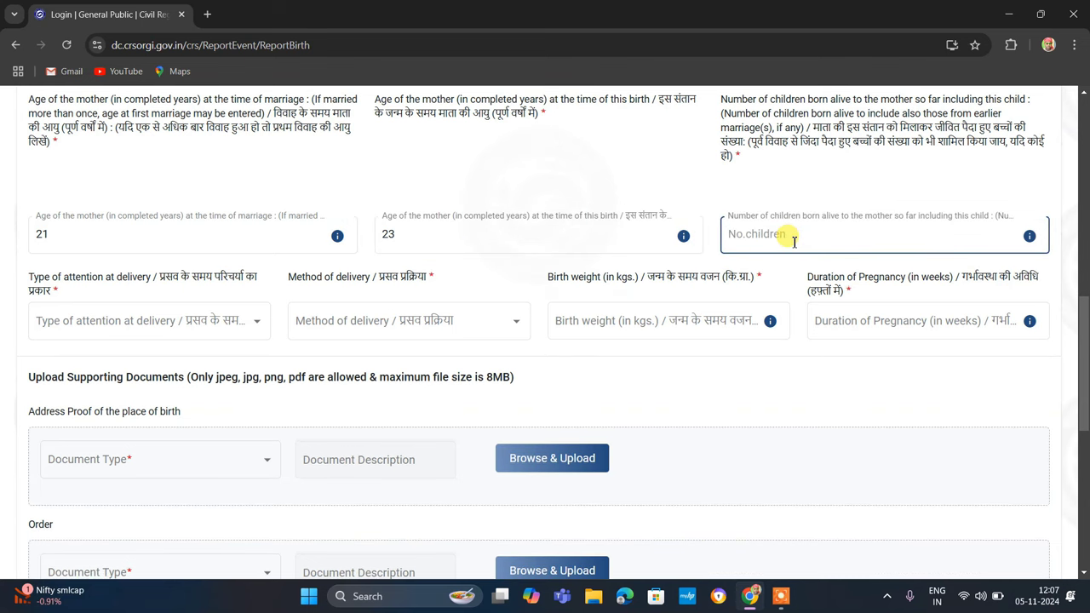
pyautogui.click(277, 345)
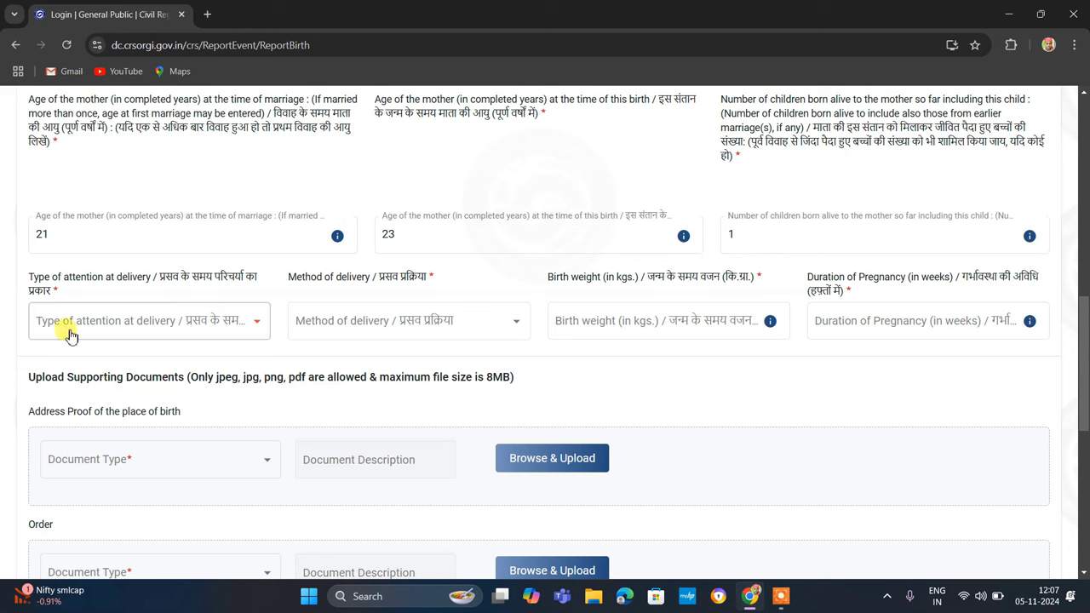
pyautogui.click(174, 326)
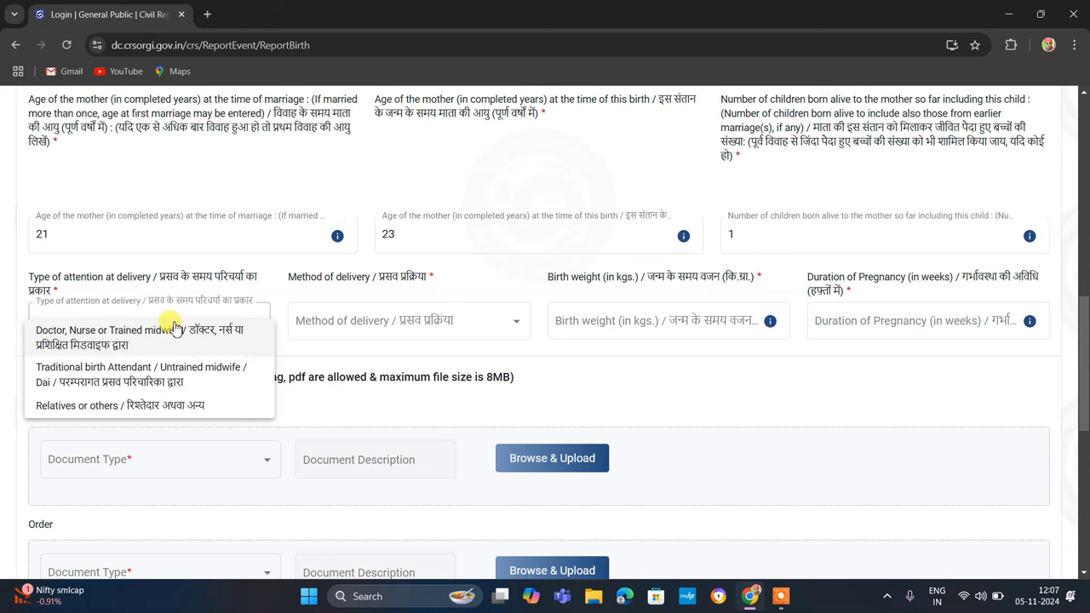
pyautogui.click(126, 407)
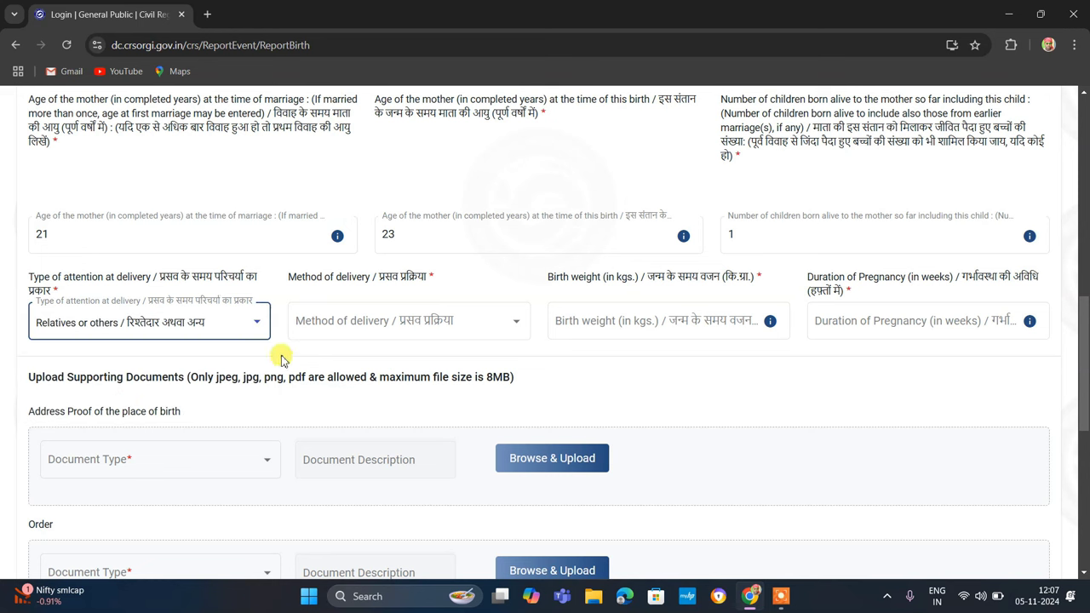
pyautogui.click(350, 335)
pyautogui.click(345, 334)
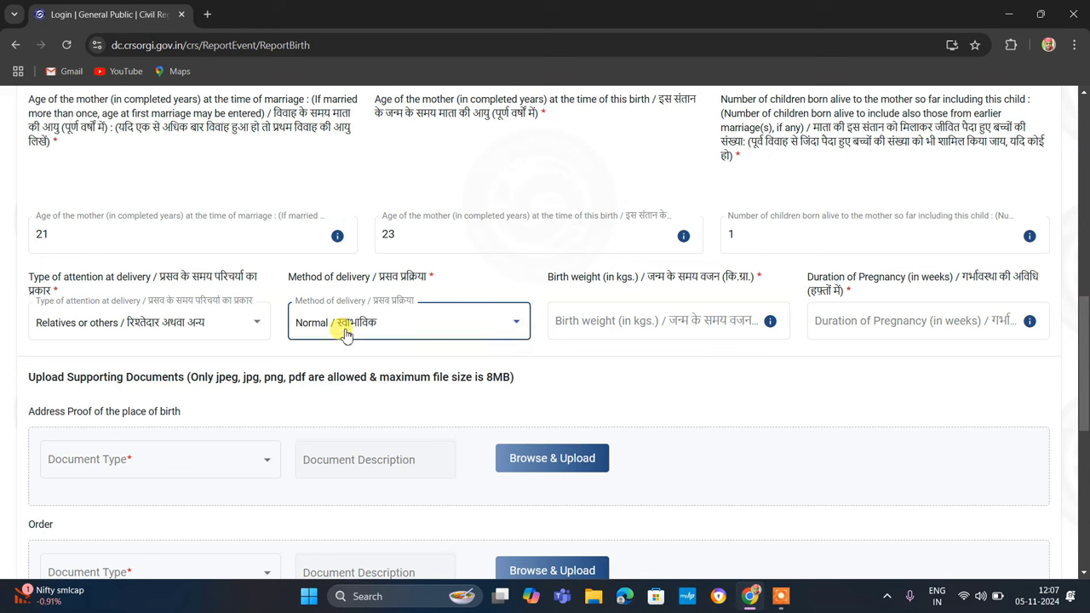
# Enter a birth weight of 2 kg and fill in the duration of pregnancy in weeks
pyautogui.click(598, 327)
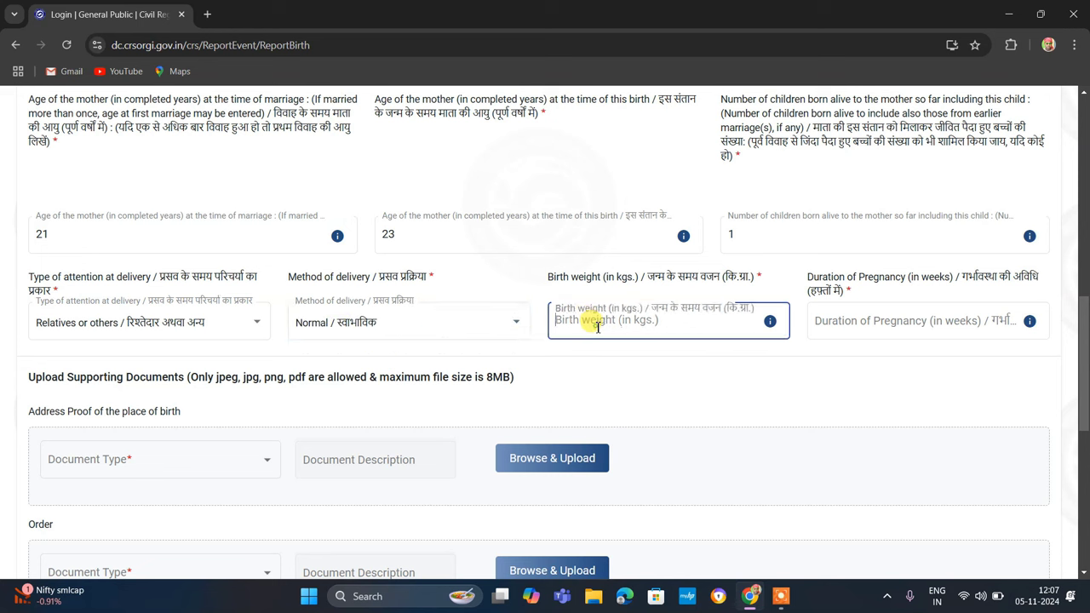
pyautogui.write('2')
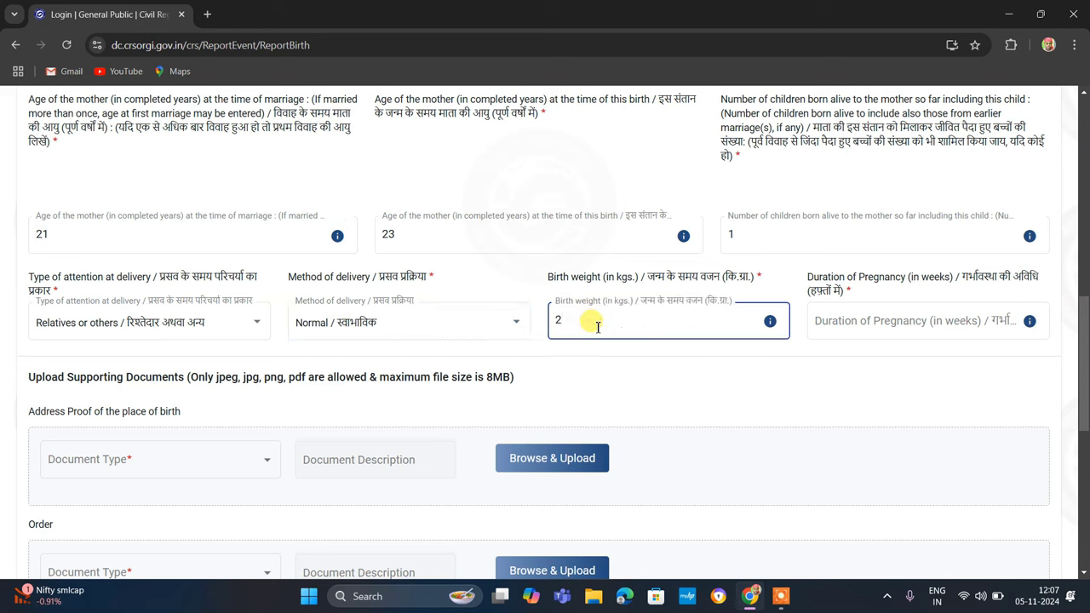
pyautogui.click(879, 321)
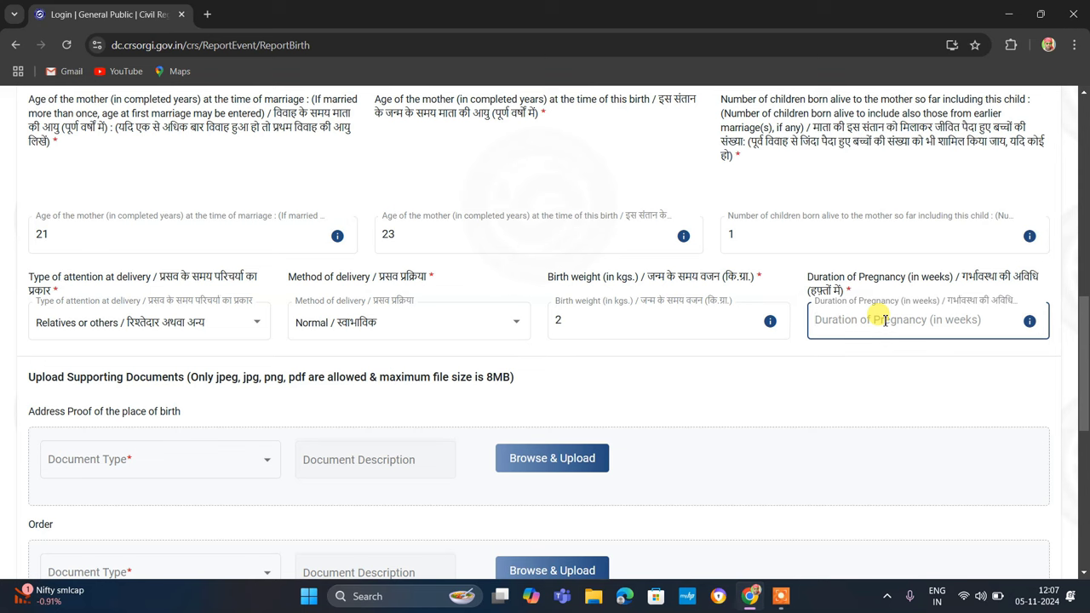
# Choose Aadhaar as the address proof of the place of birth and upload WhatsApp Image 2024-10-25 at 11.14.35 AM.jpeg
pyautogui.scroll(-2, 687, 383)
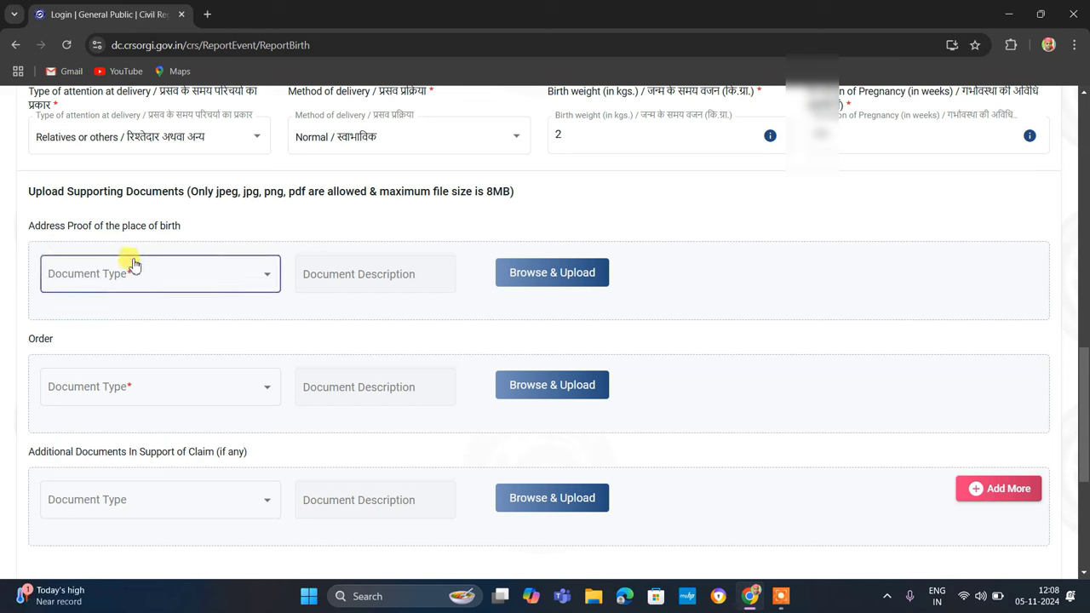
pyautogui.click(132, 273)
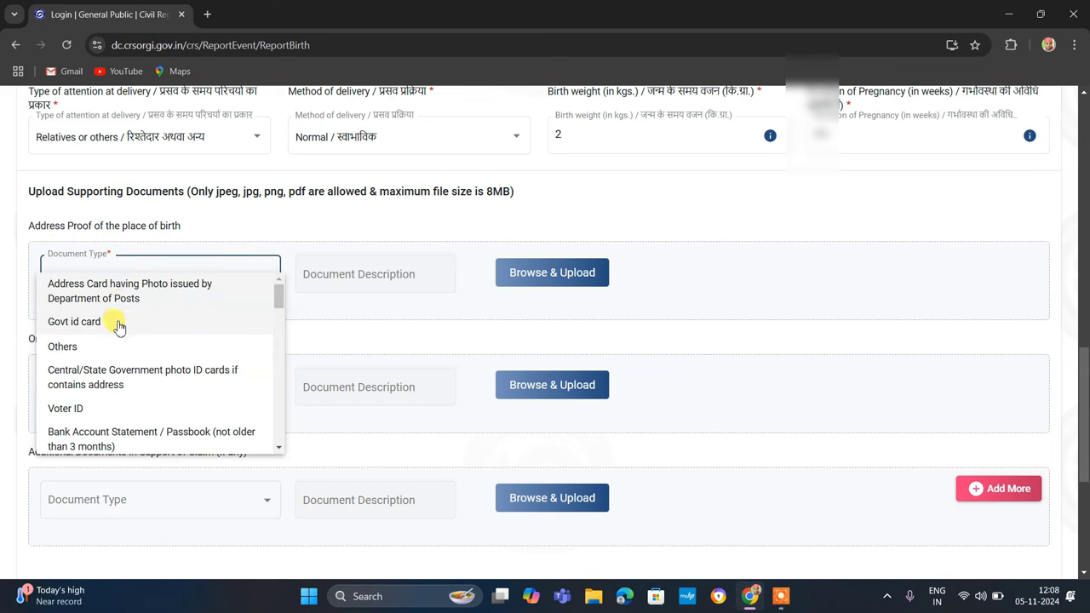
pyautogui.scroll(-6, 119, 326)
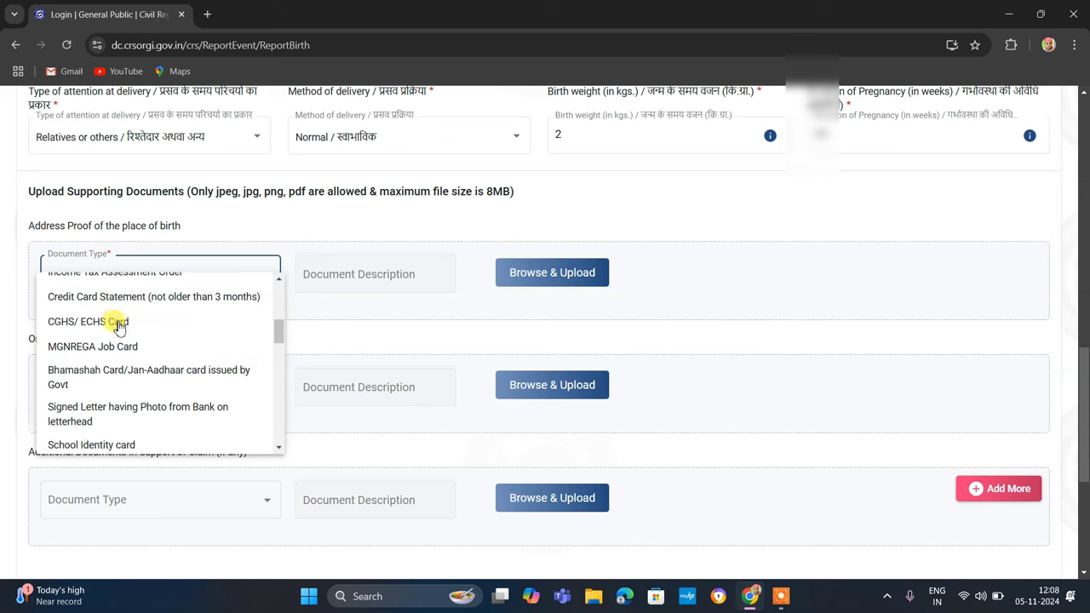
pyautogui.scroll(-8, 119, 326)
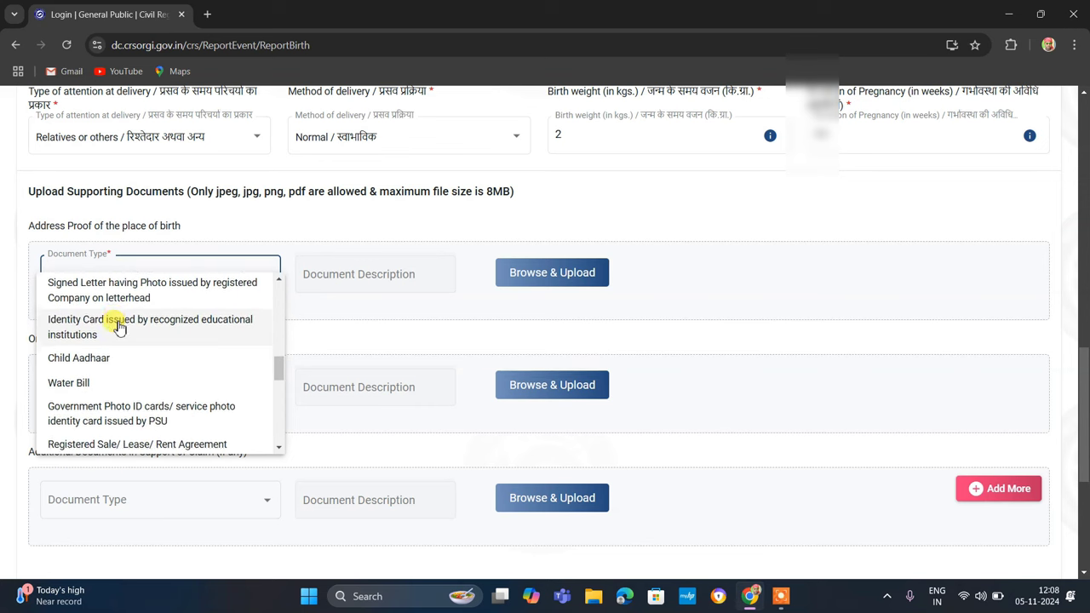
pyautogui.scroll(-3, 119, 326)
pyautogui.click(61, 288)
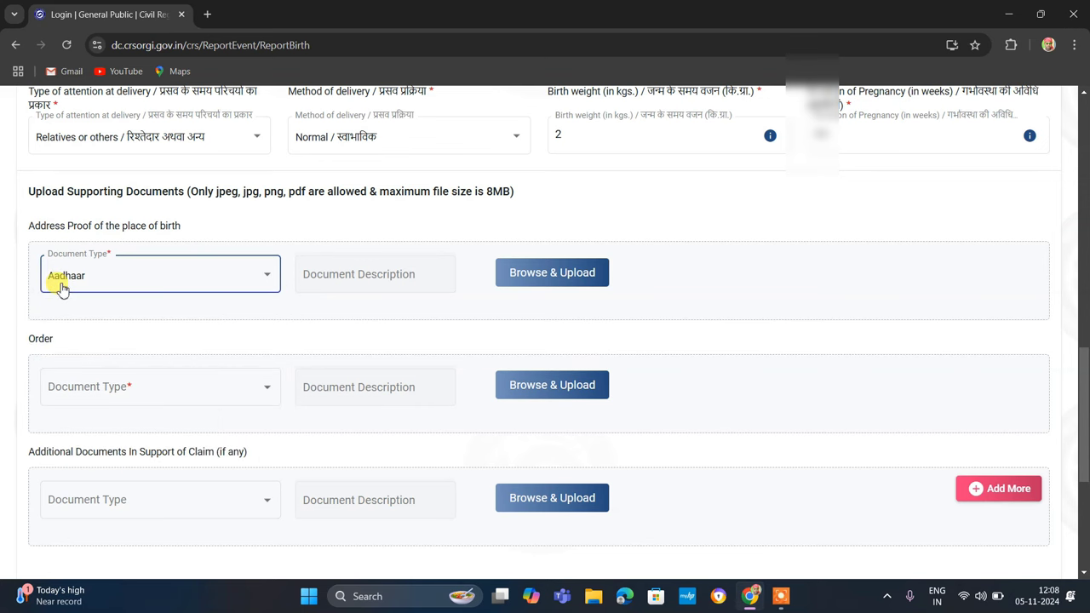
pyautogui.click(537, 274)
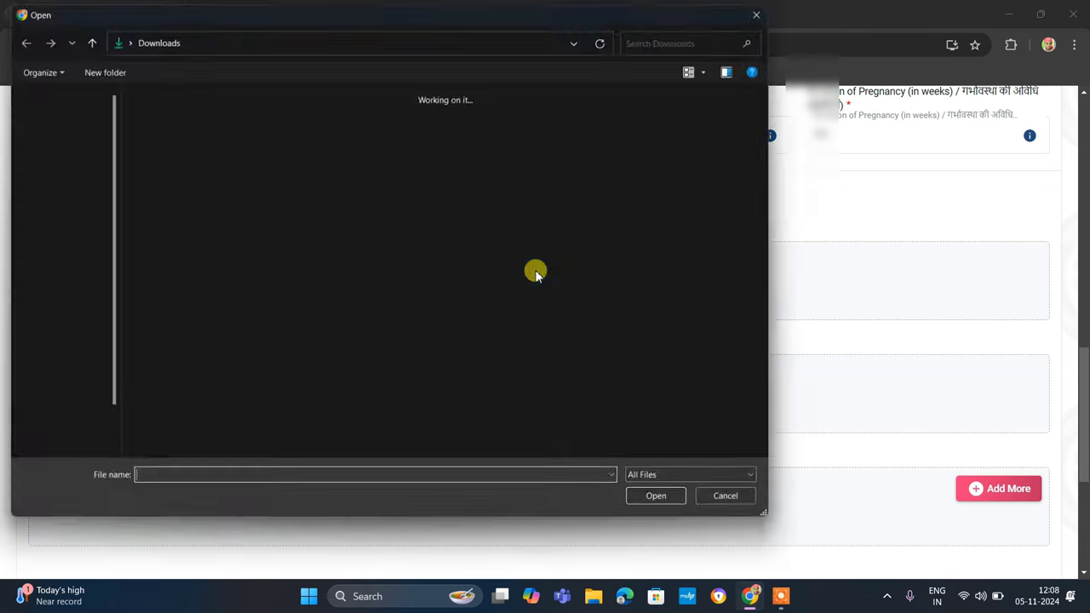
pyautogui.doubleClick(662, 360)
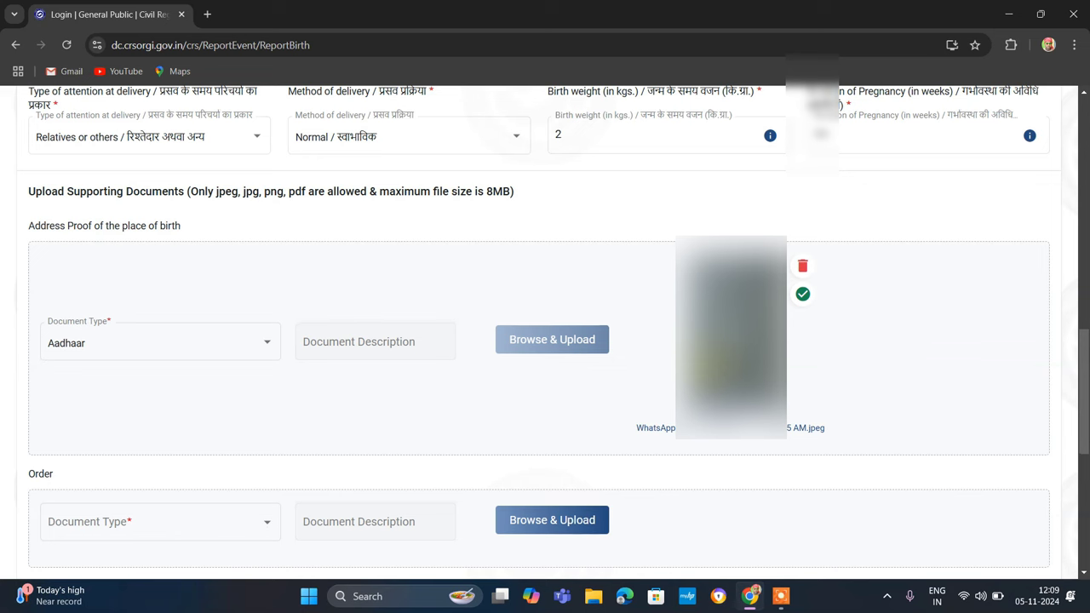
# Choose District/Sub-Divisional/Executive Magistrate Order as the Order document type and upload its JPG image
pyautogui.scroll(-2, 714, 375)
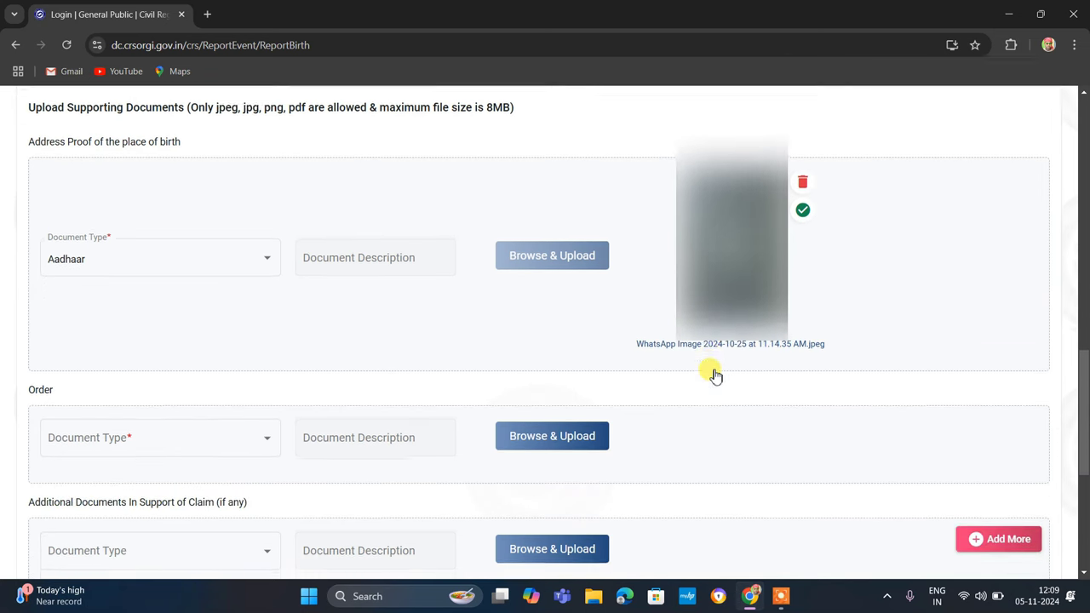
pyautogui.scroll(-1, 714, 375)
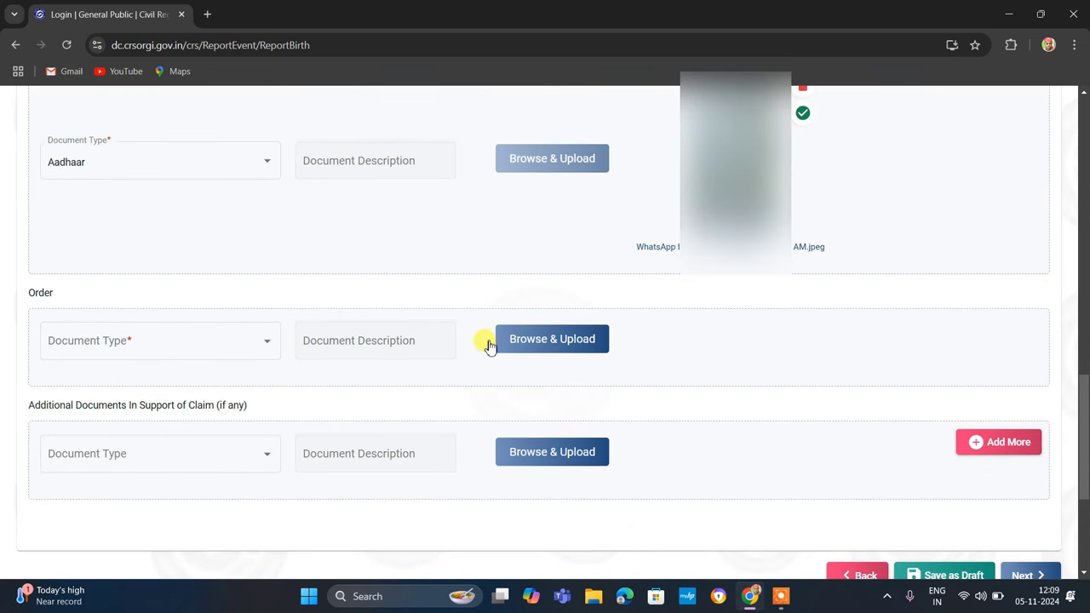
pyautogui.click(219, 350)
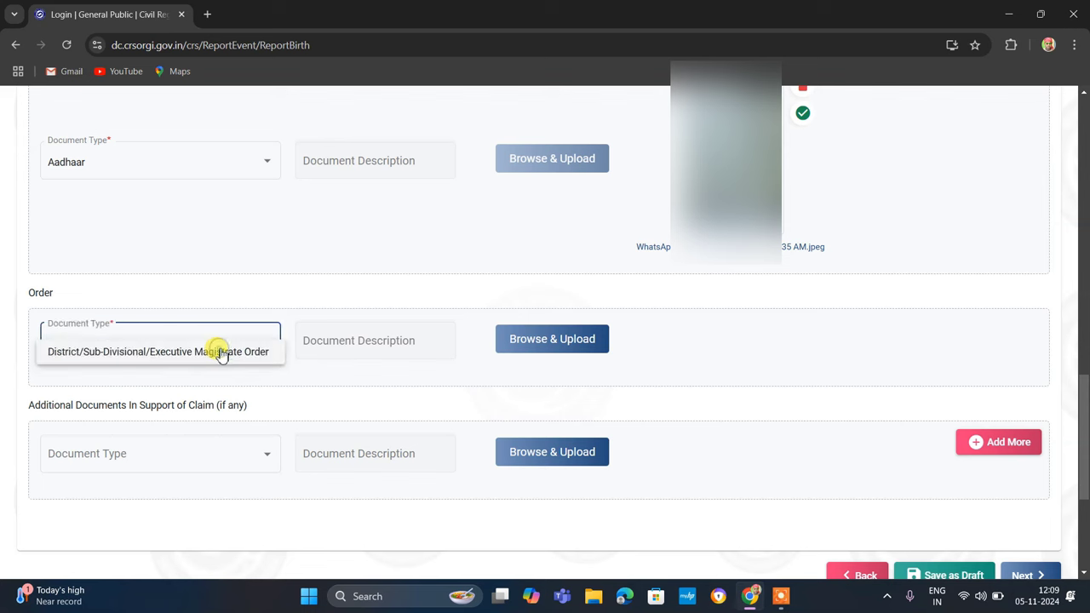
pyautogui.click(218, 350)
pyautogui.click(112, 340)
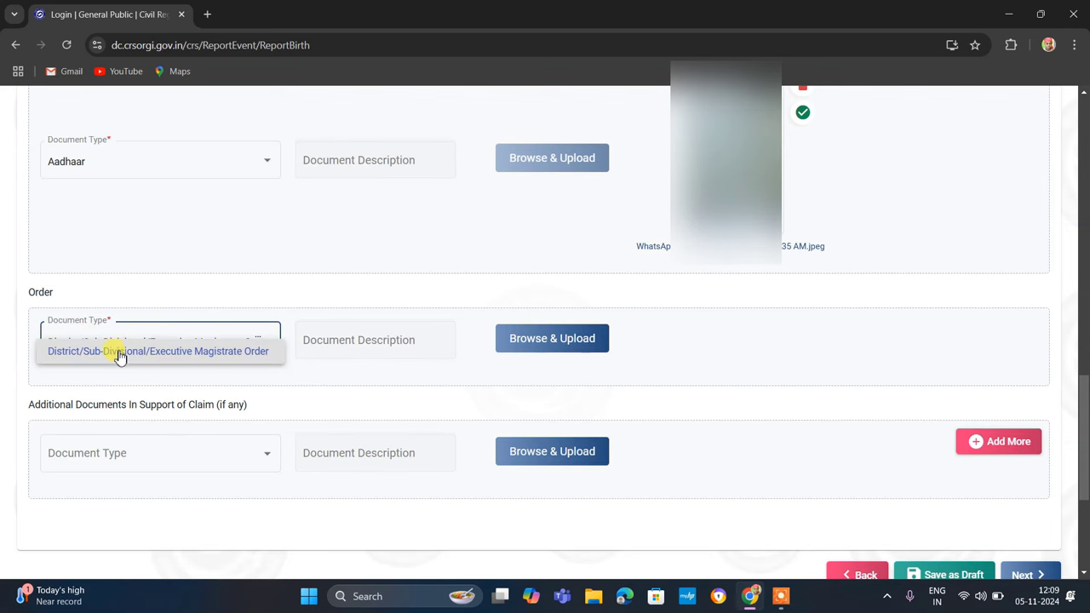
pyautogui.click(121, 353)
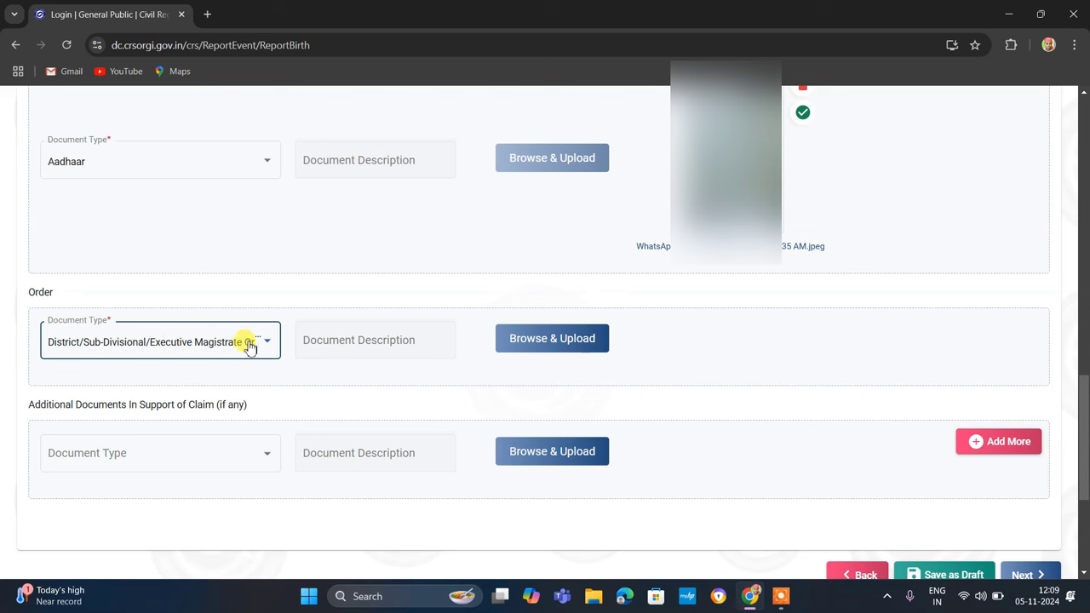
pyautogui.click(540, 341)
pyautogui.doubleClick(506, 334)
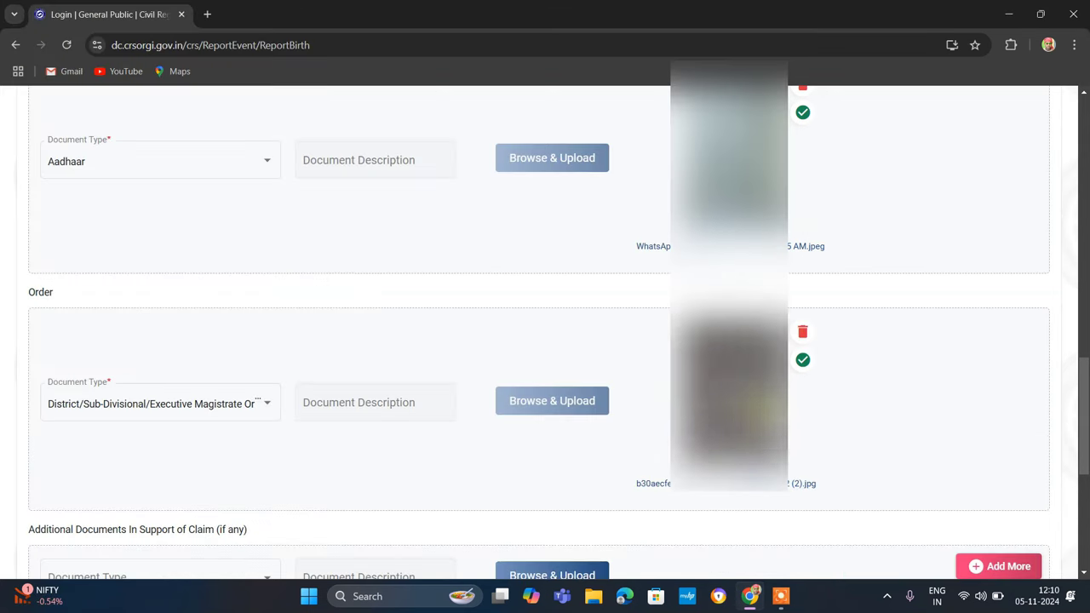
# Choose PAN as the additional document in support of the claim and upload its image file
pyautogui.scroll(-1, 792, 373)
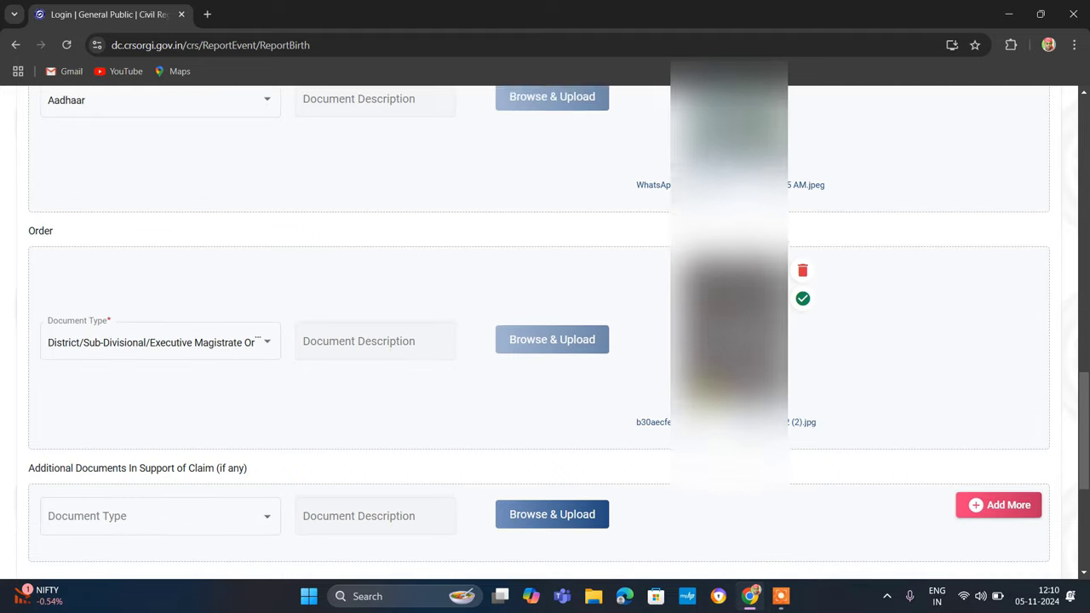
pyautogui.scroll(-3, 792, 373)
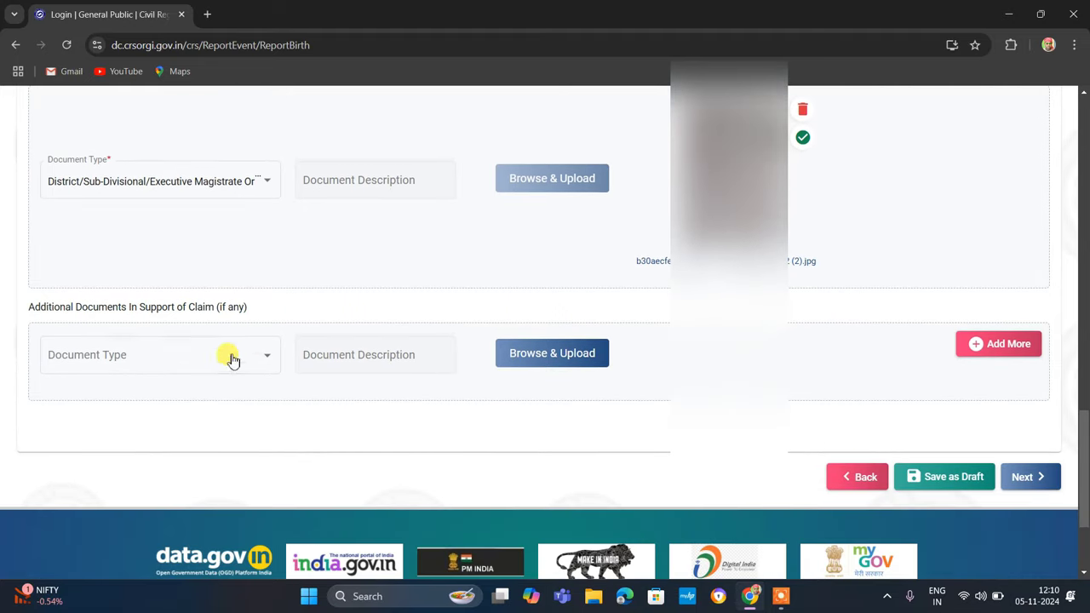
pyautogui.click(114, 344)
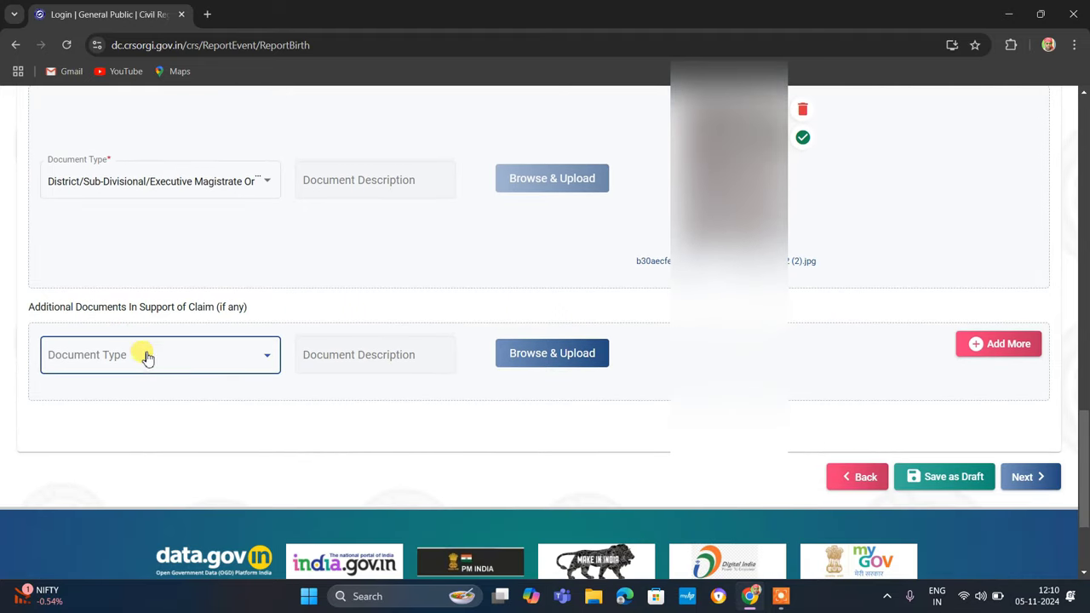
pyautogui.click(146, 357)
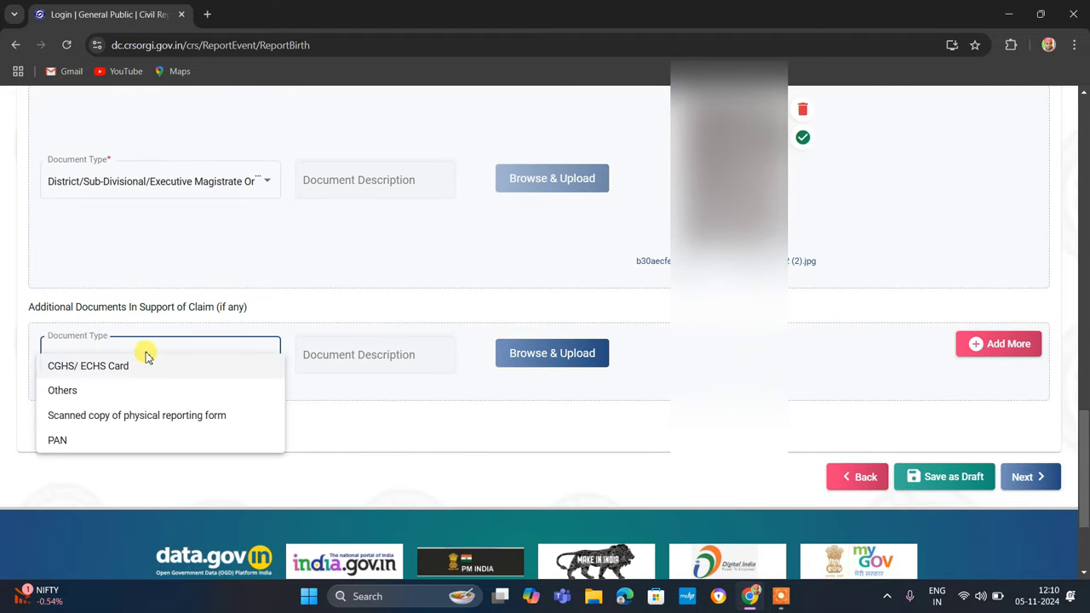
pyautogui.click(95, 438)
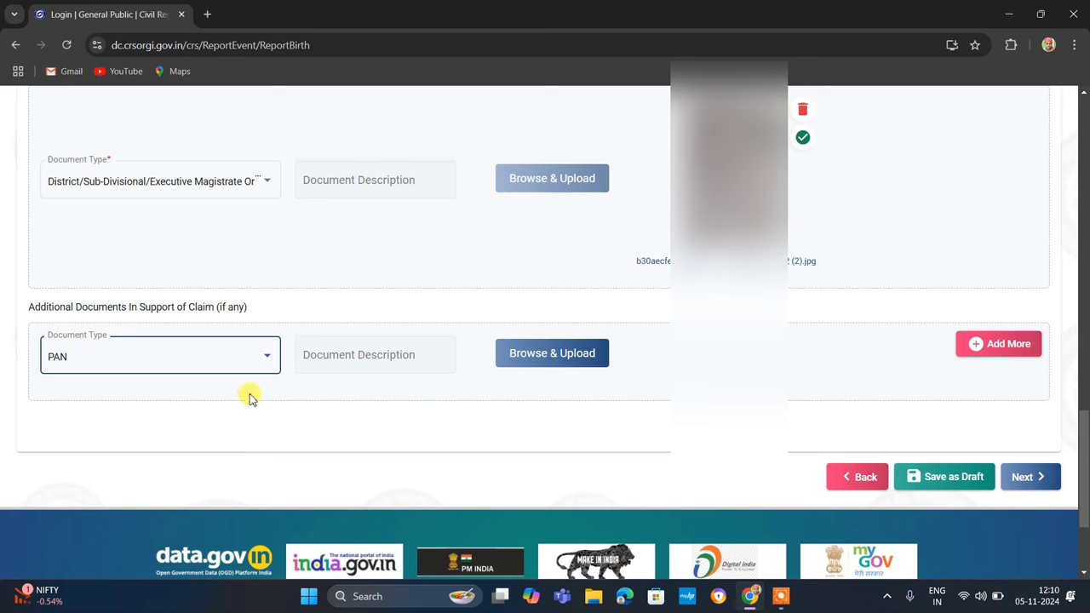
pyautogui.click(548, 353)
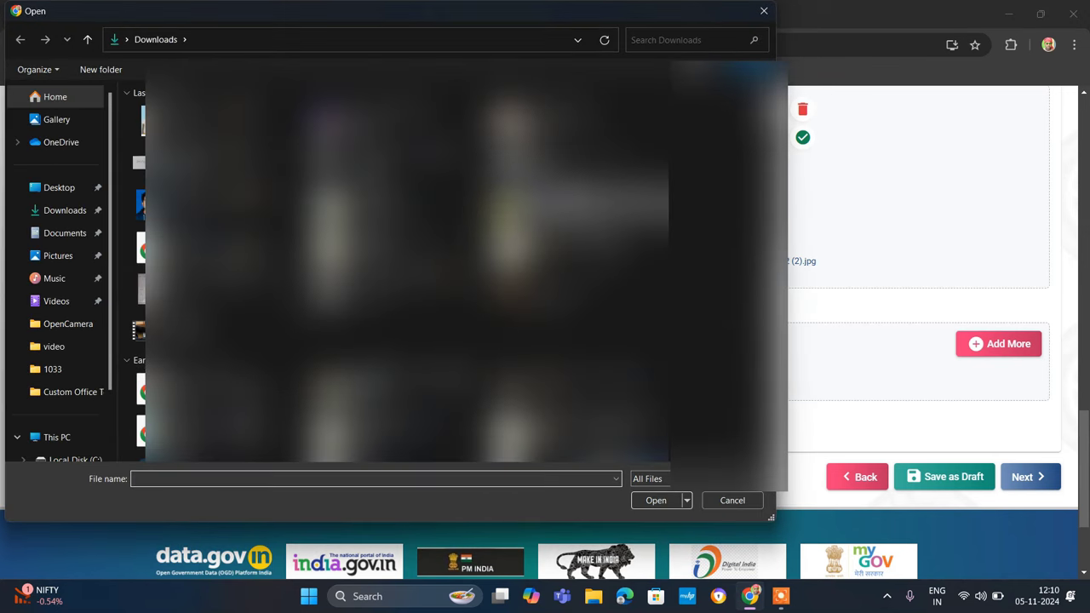
pyautogui.press('Return')
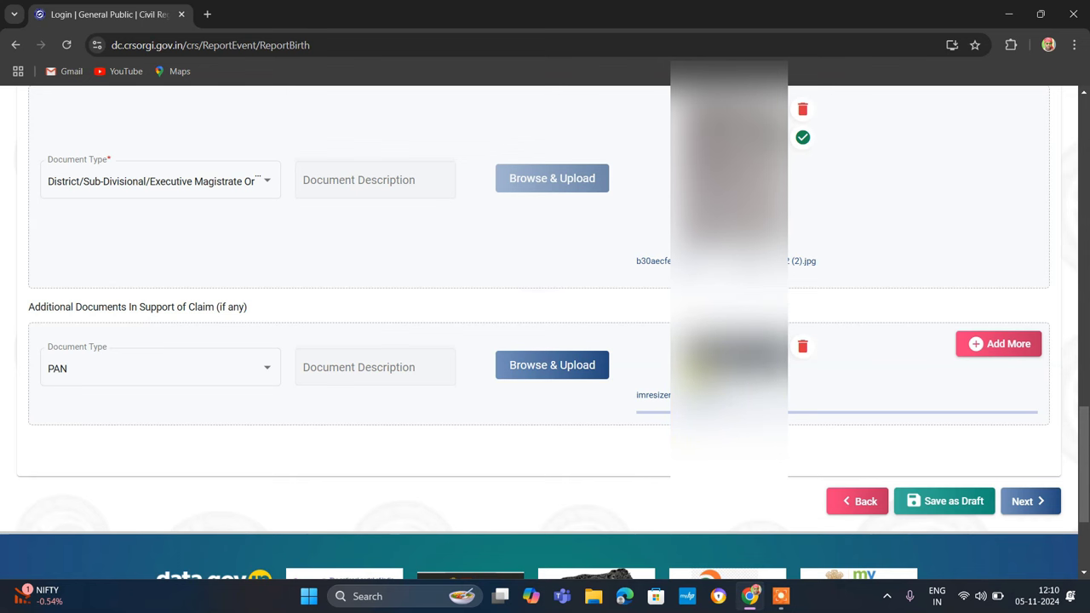
# Save the form as a draft and proceed to Legal Information Confirmation
pyautogui.scroll(-1, 927, 431)
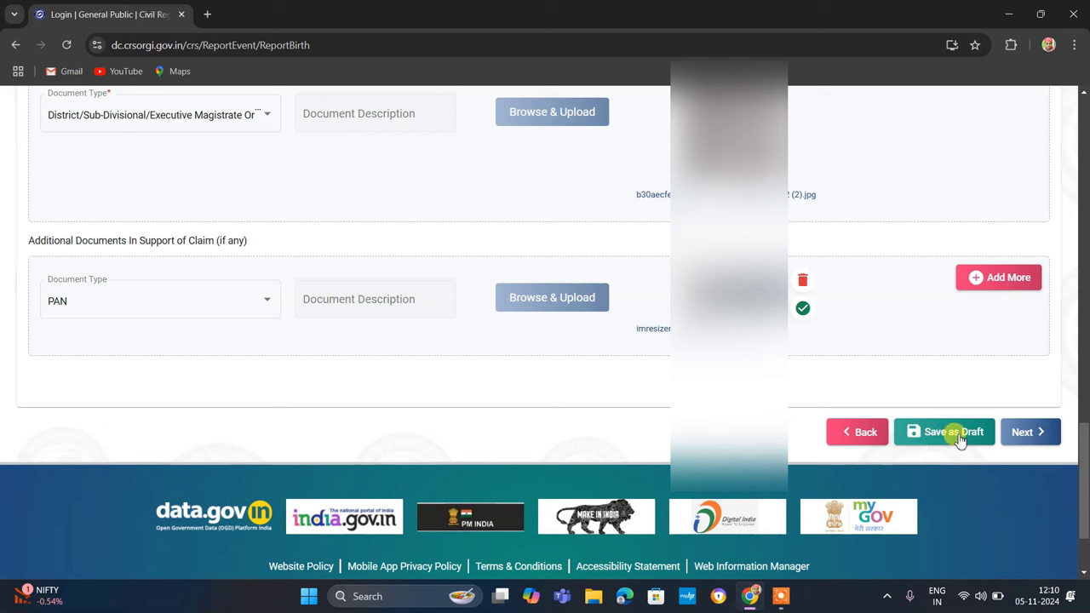
pyautogui.click(960, 436)
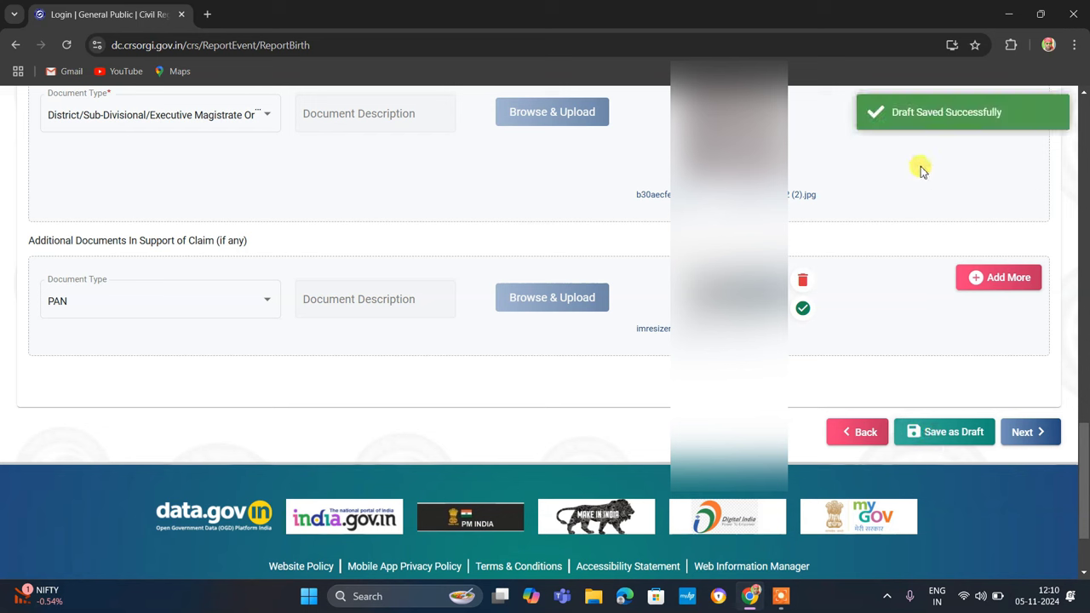
pyautogui.click(1027, 438)
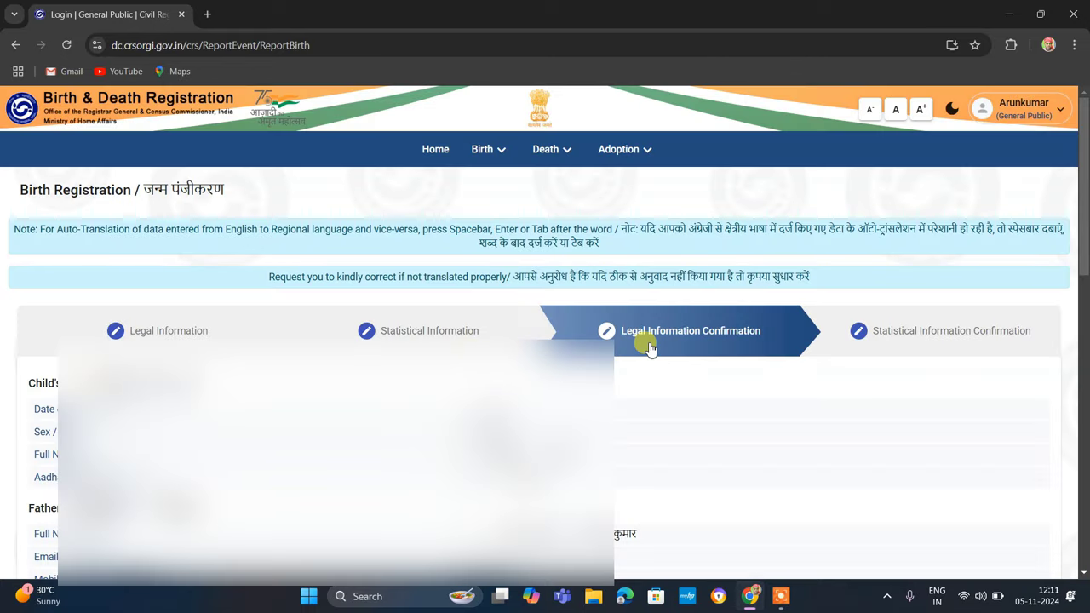
# Review the child, parent, address, place of birth and informant details in Legal Information Confirmation and continue to the next stage
pyautogui.scroll(-3, 704, 351)
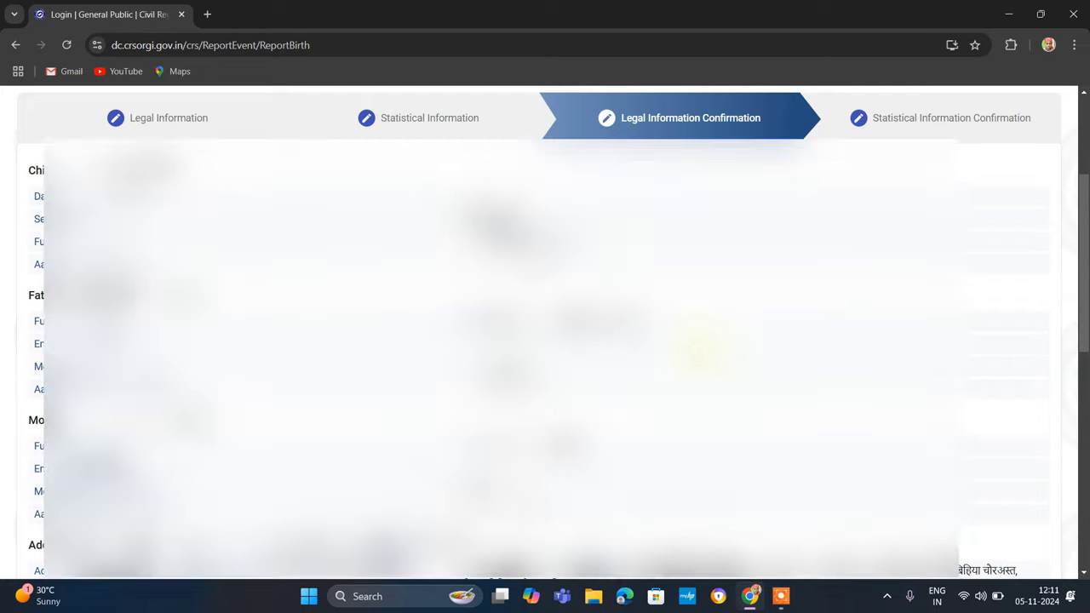
pyautogui.scroll(-10, 699, 350)
pyautogui.scroll(4, 699, 345)
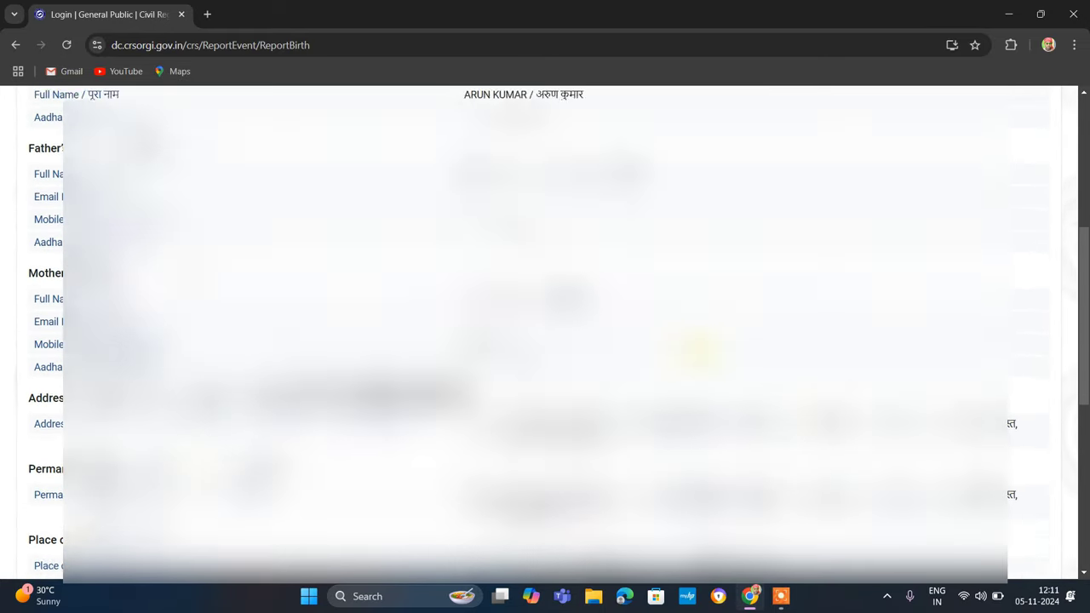
pyautogui.scroll(-3, 696, 348)
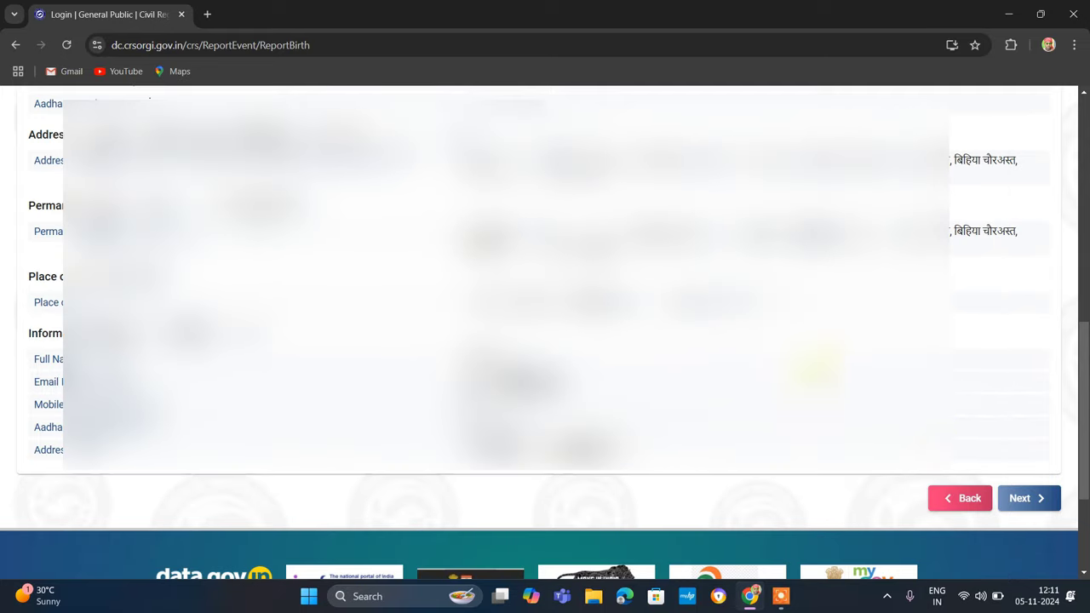
pyautogui.click(1021, 494)
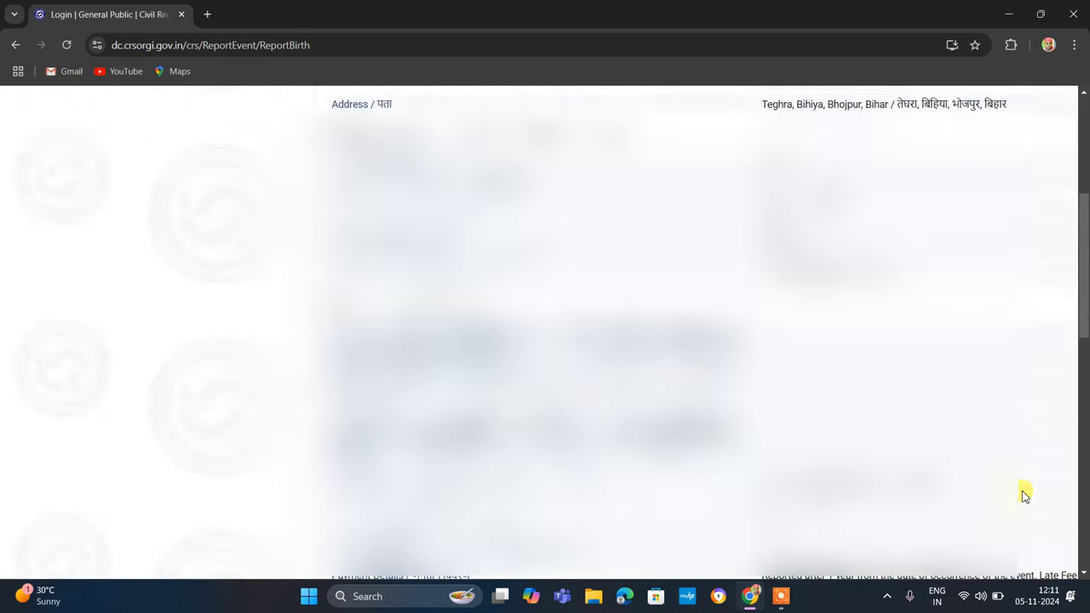
# Review the parents' details, other information and uploaded documents in the Statistical Information Confirmation stage
pyautogui.scroll(-2, 1022, 494)
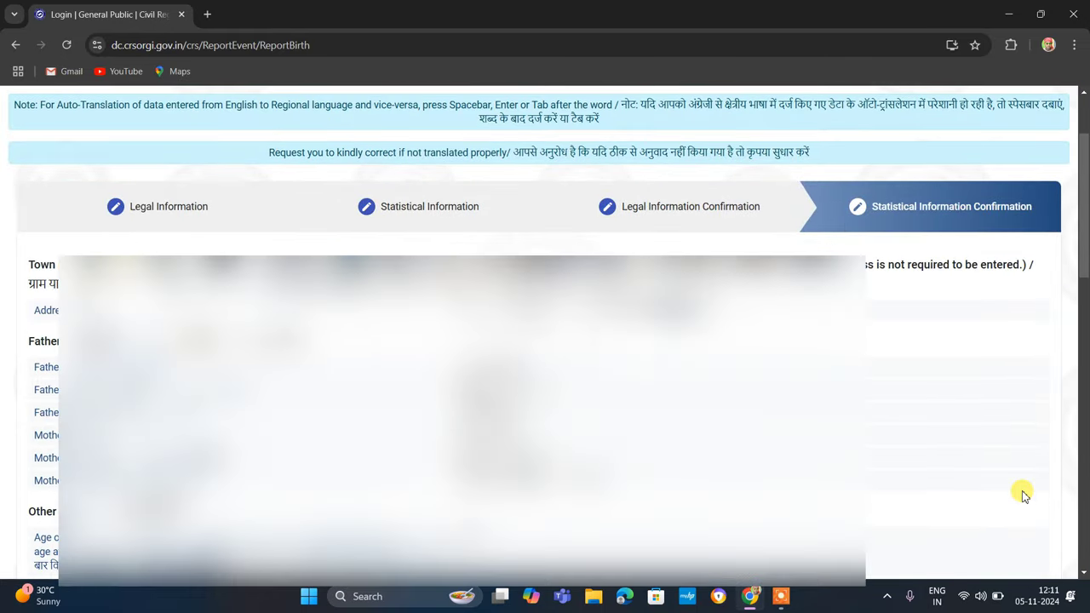
pyautogui.scroll(-2, 1022, 494)
pyautogui.scroll(-4, 1025, 496)
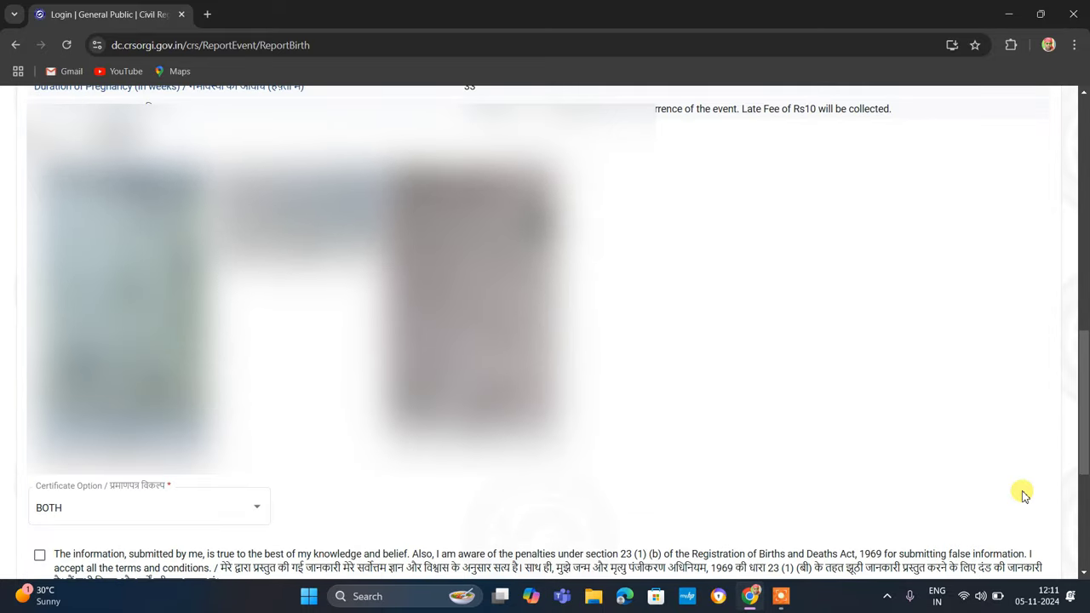
pyautogui.scroll(-2, 857, 429)
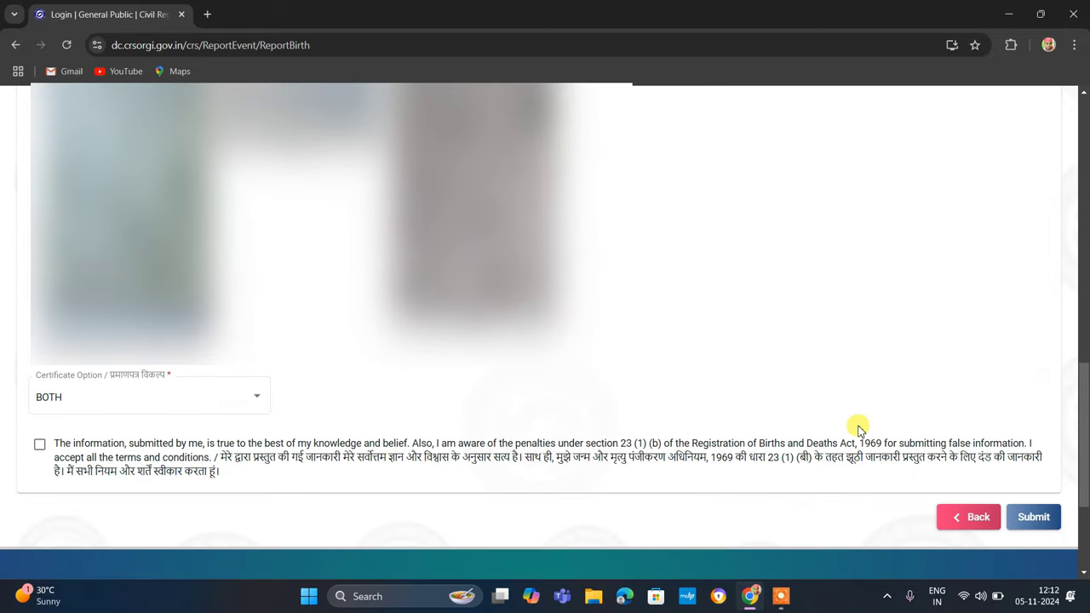
pyautogui.scroll(-1, 856, 429)
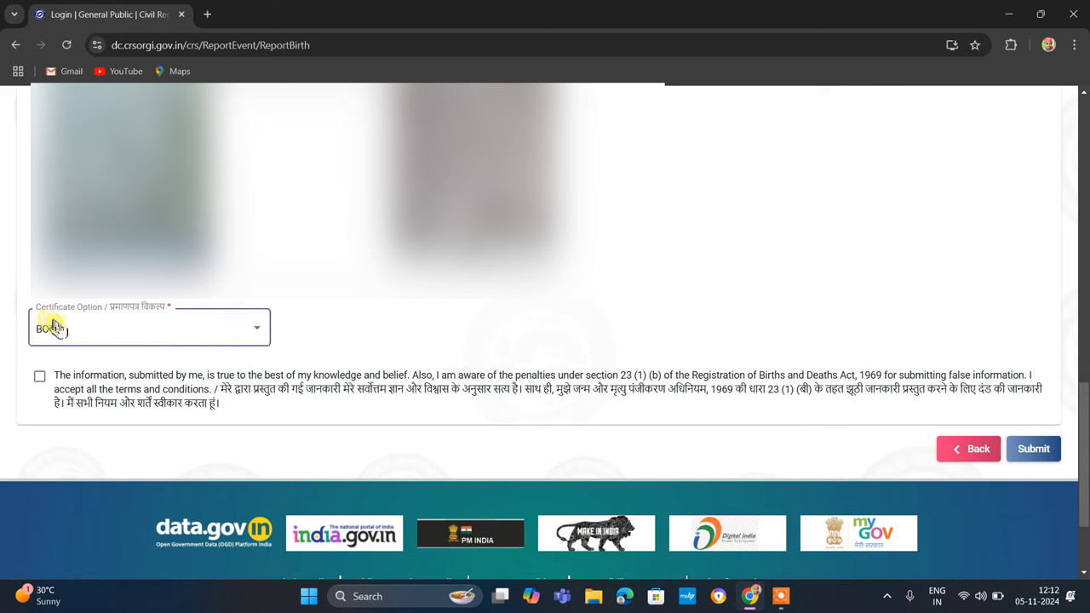
# Submit the birth registration form with BOTH as the certificate option and the declaration of true information accepted
pyautogui.click(94, 335)
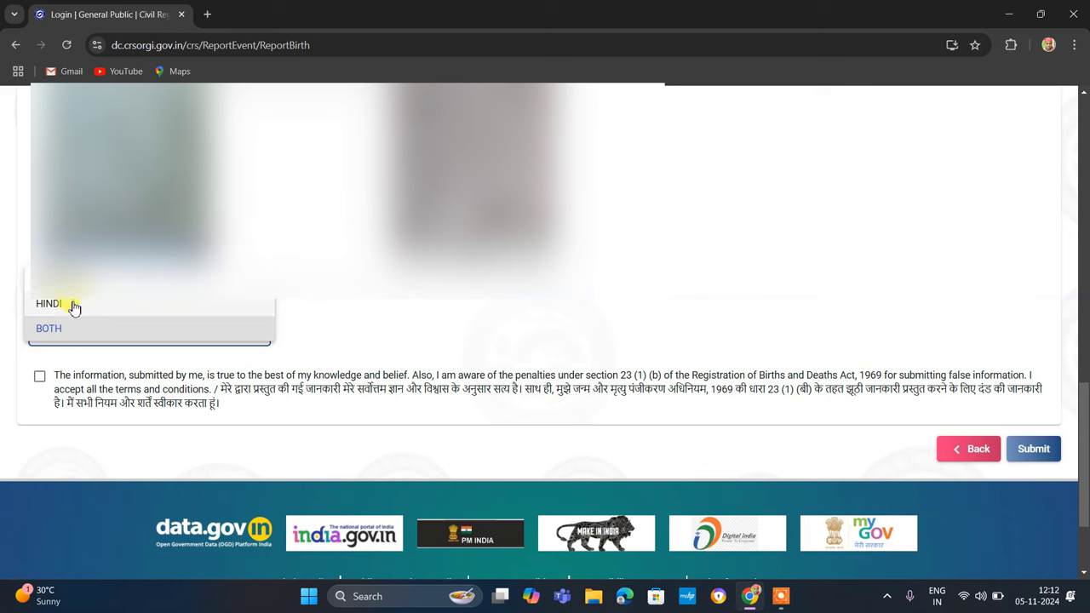
pyautogui.click(66, 336)
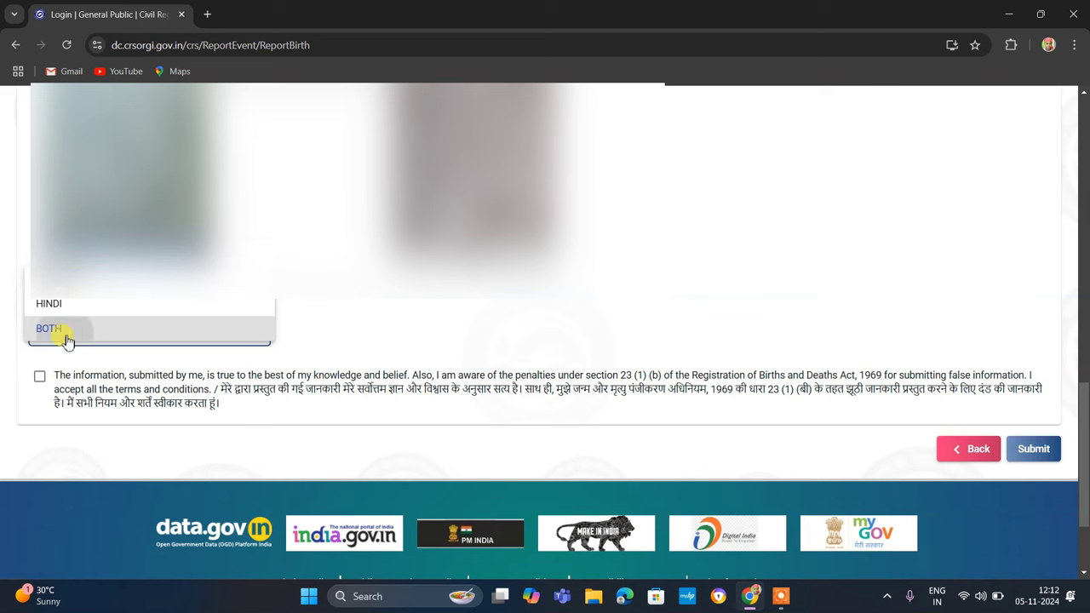
pyautogui.click(40, 378)
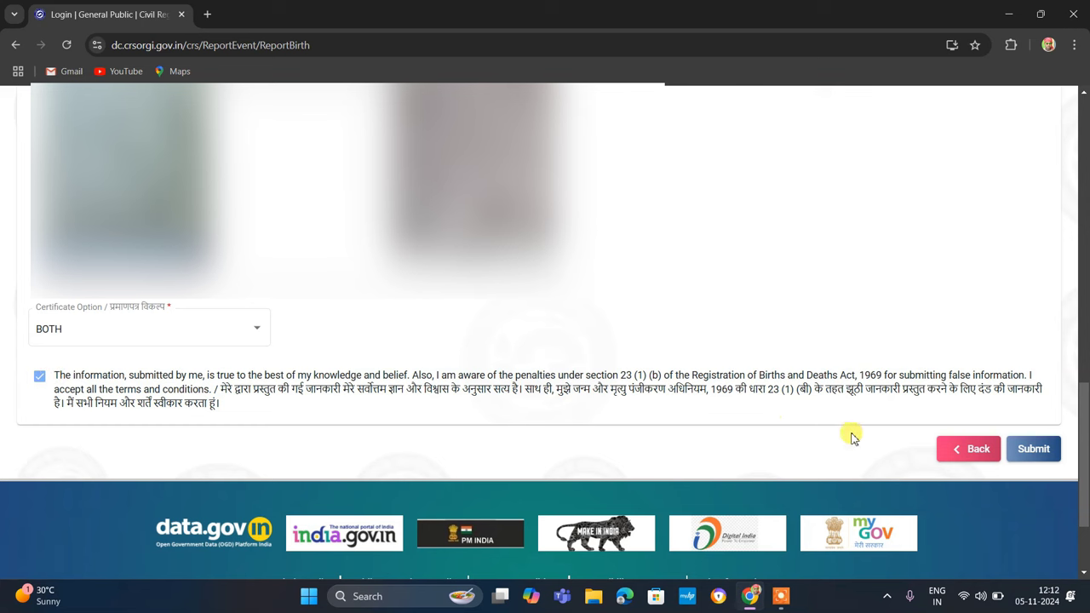
pyautogui.click(1028, 449)
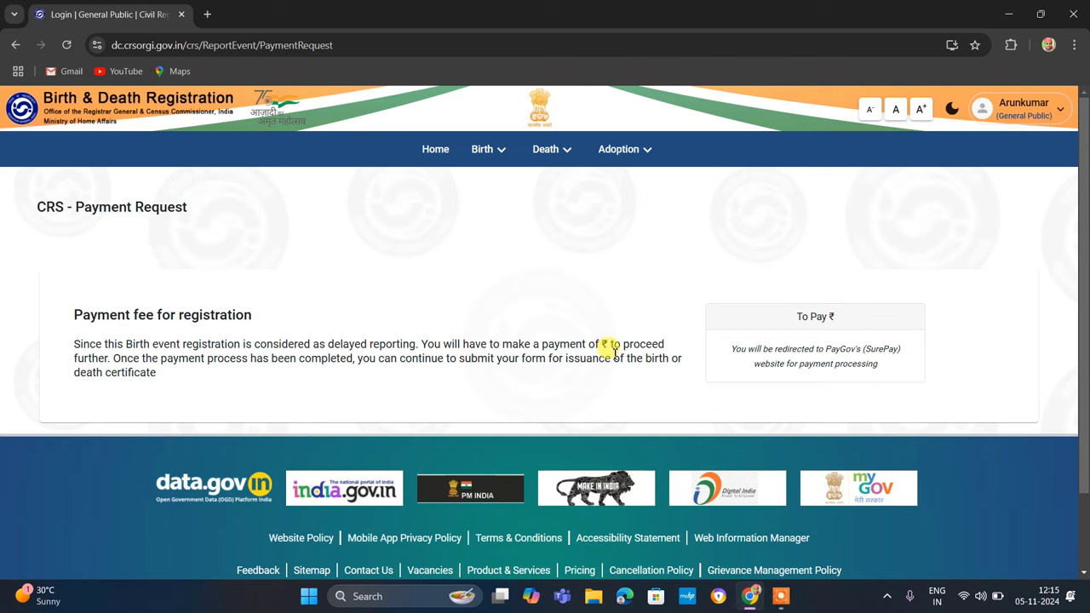
# Return to the home dashboard and open the birth report among the draft applications for editing
pyautogui.click(432, 159)
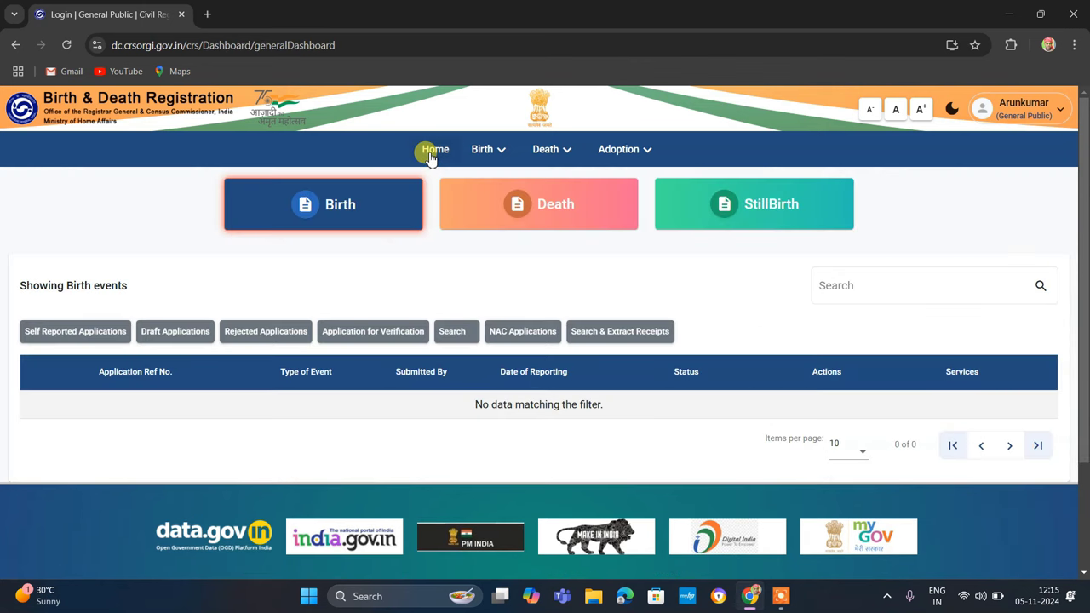
pyautogui.click(168, 335)
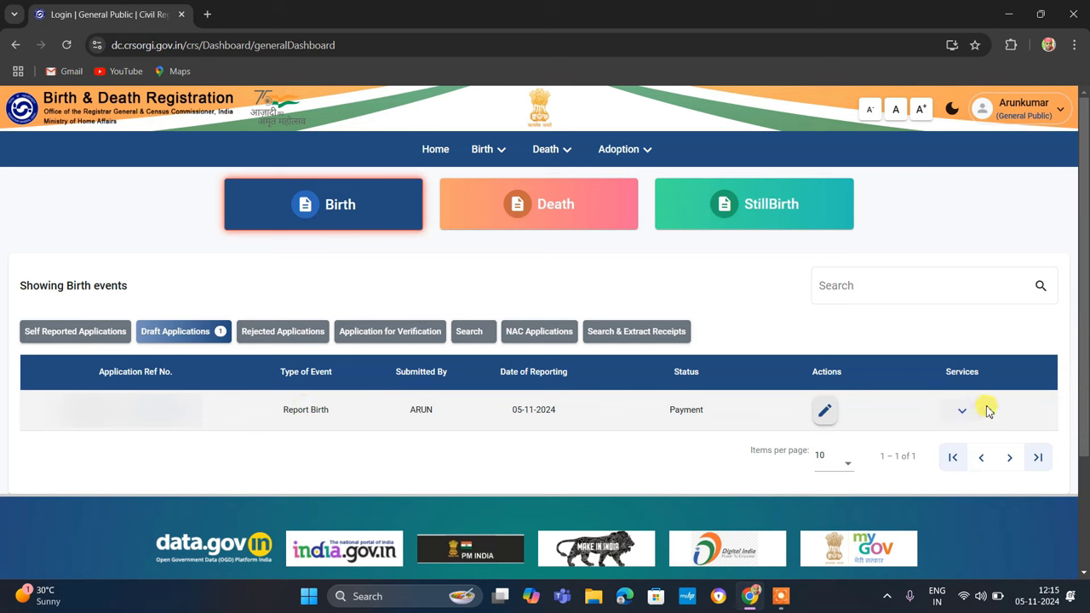
pyautogui.click(960, 414)
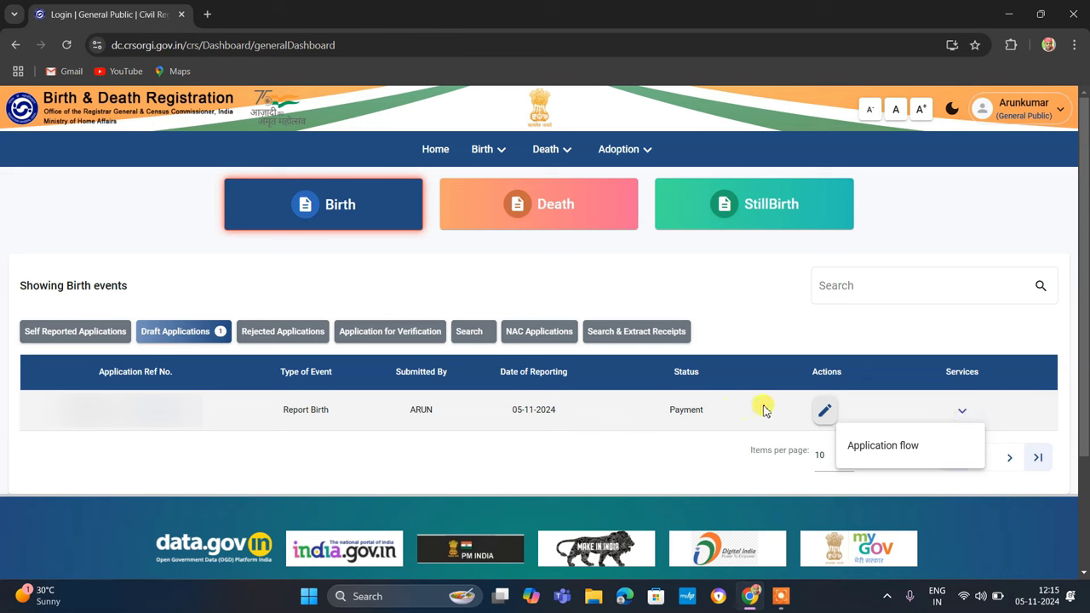
pyautogui.click(825, 413)
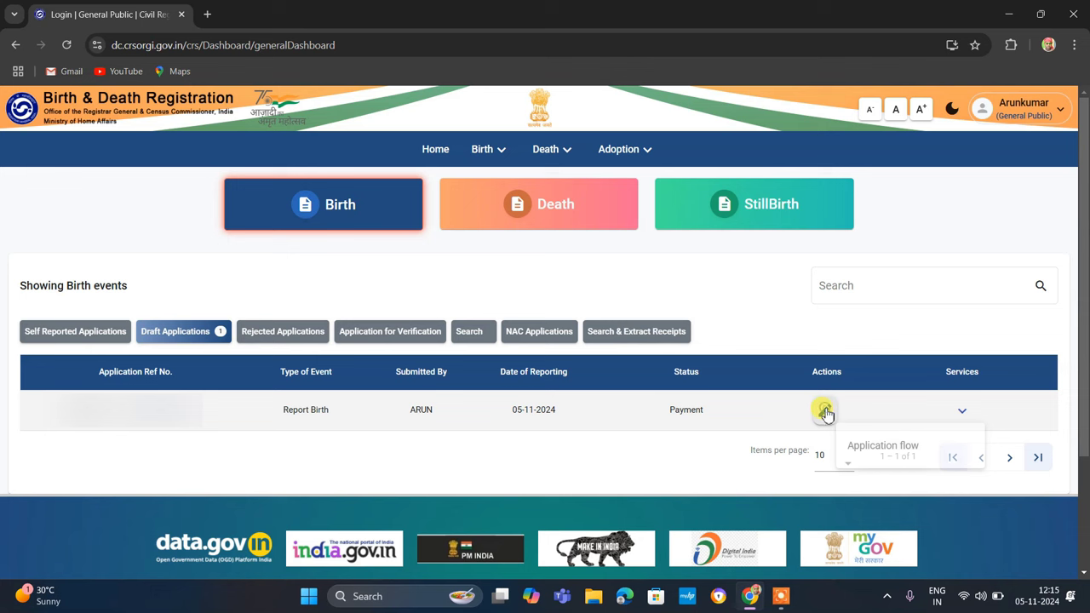
pyautogui.scroll(-1, 826, 412)
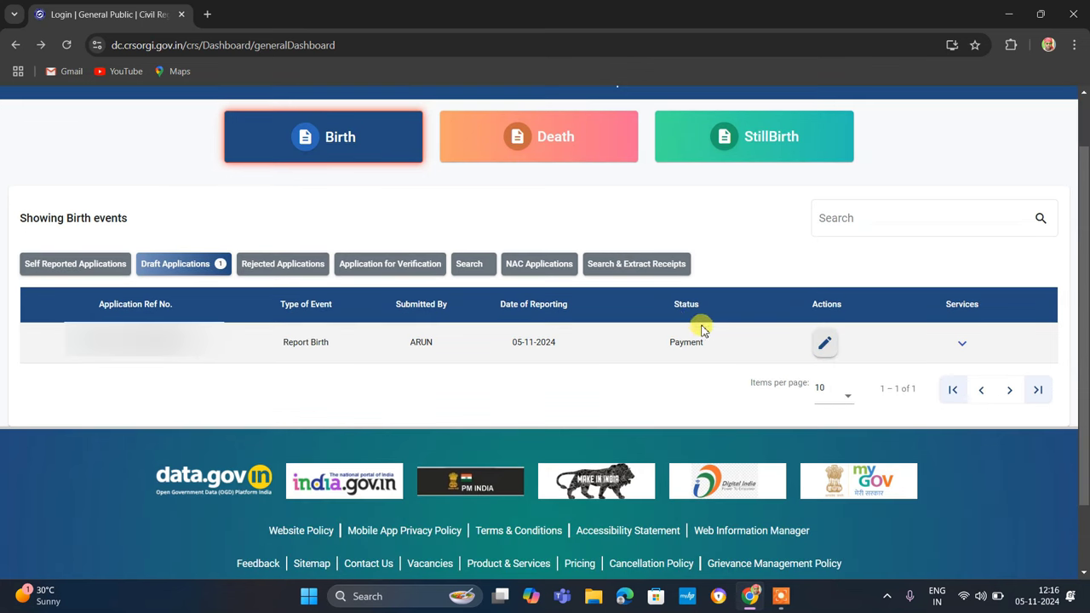